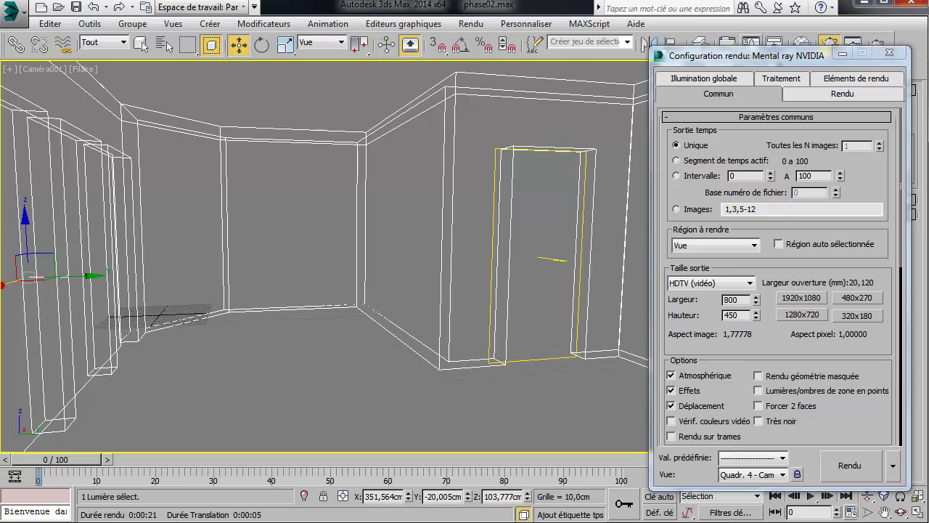
Step: Save the scene as phase02.max in the saison4 folder, replacing the existing file
{"action": "left_click", "coordinate": [13, 11]}
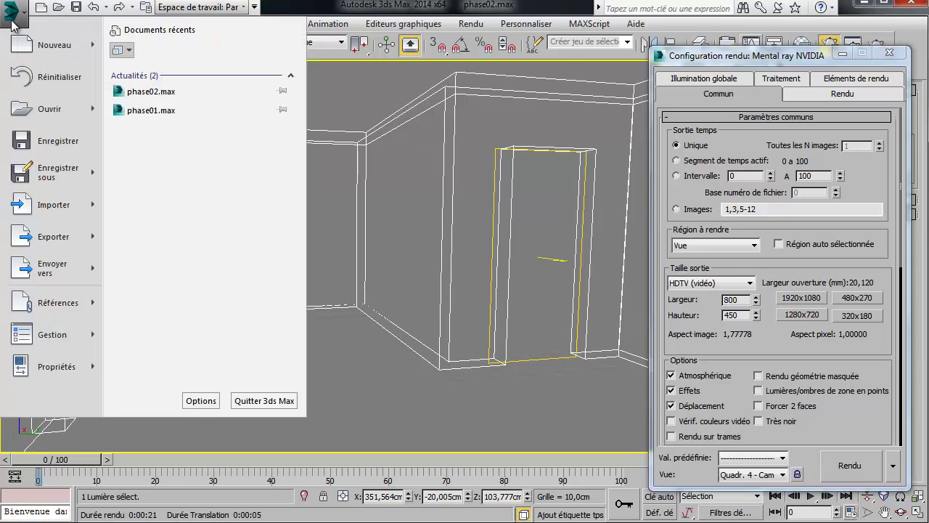
{"action": "left_click", "coordinate": [58, 169]}
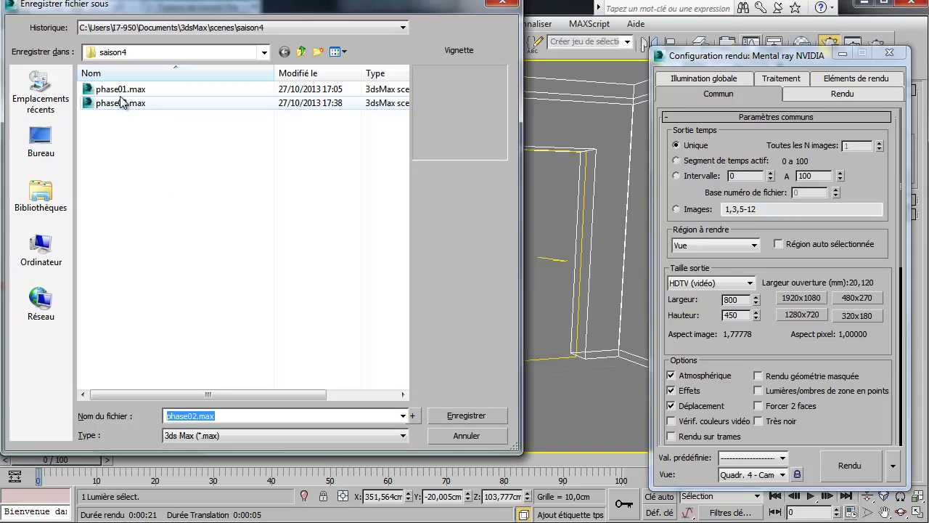
{"action": "left_click", "coordinate": [147, 88]}
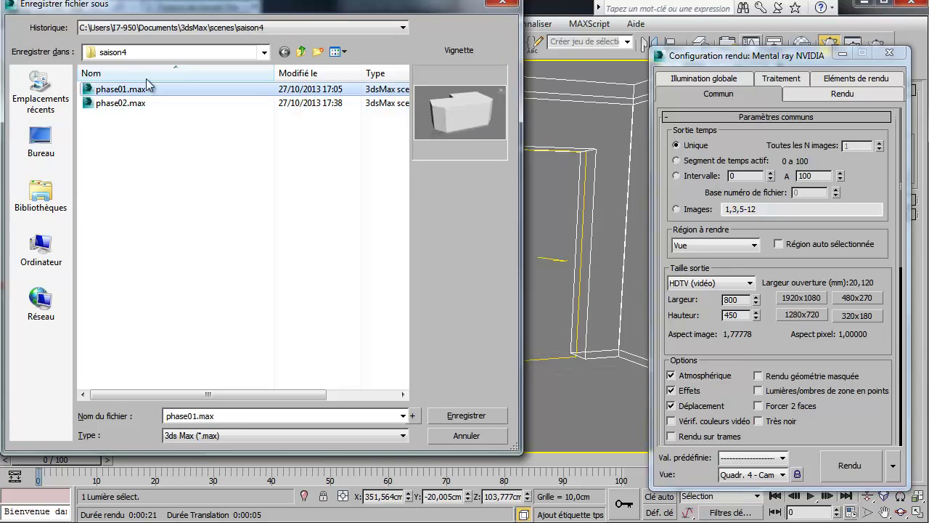
{"action": "left_click", "coordinate": [413, 417]}
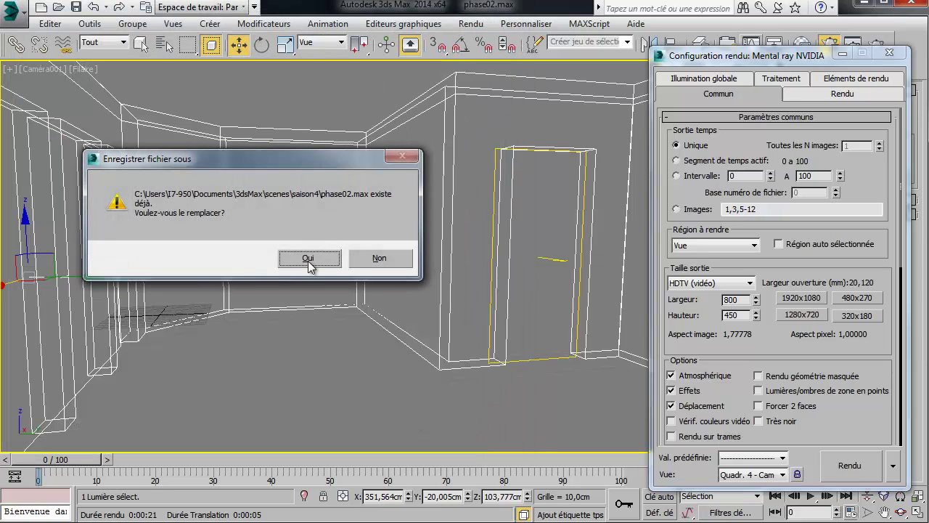
{"action": "left_click", "coordinate": [307, 258]}
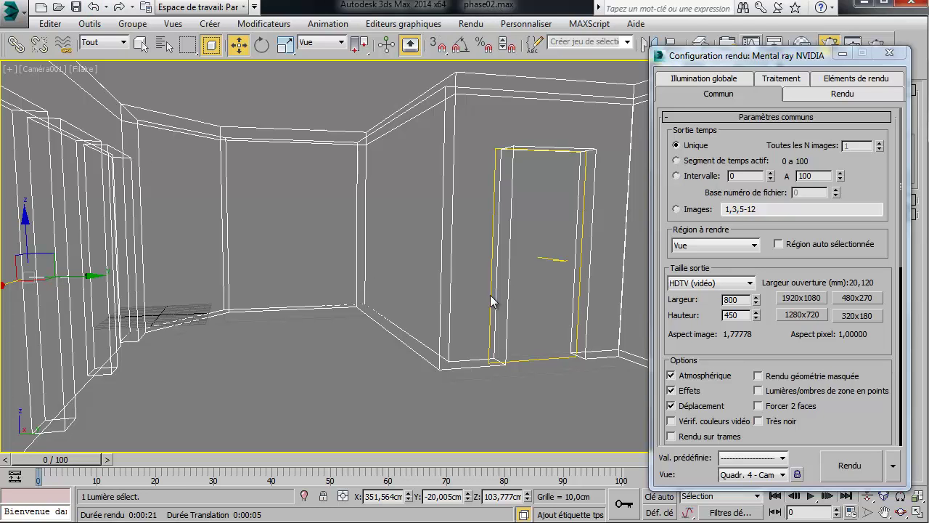
Step: Minimize 3ds Max, switch to Sculptris and hide the quick help text
{"action": "left_click", "coordinate": [864, 4]}
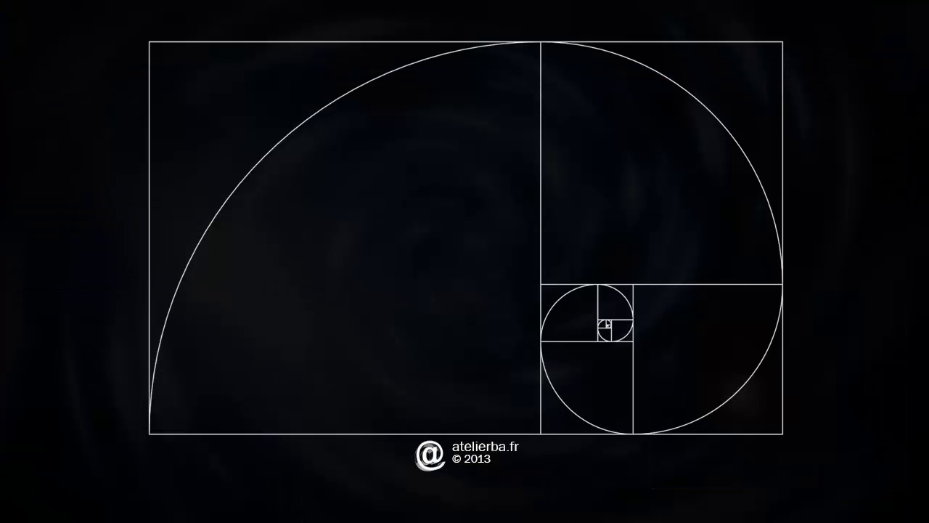
{"action": "key", "text": "alt+Tab"}
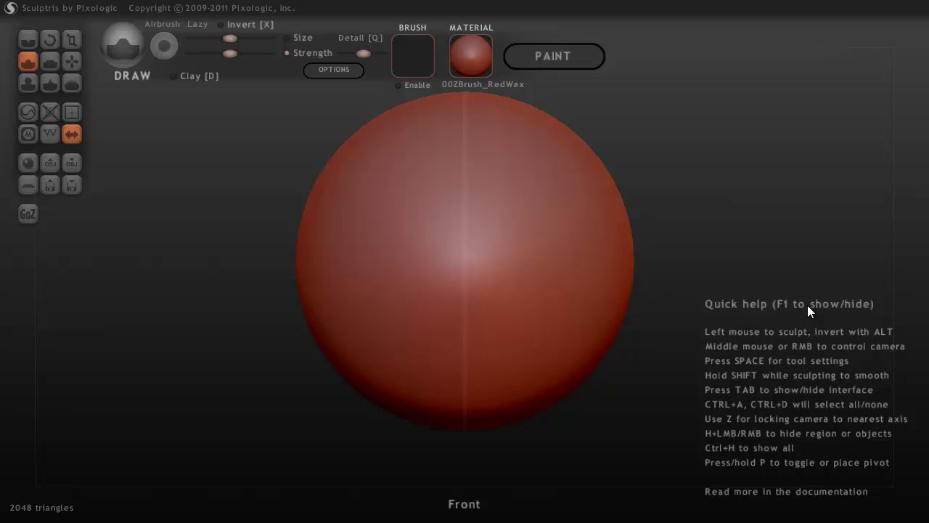
{"action": "key", "text": "F1"}
{"action": "key", "text": "F1"}
{"action": "key", "text": "F1"}
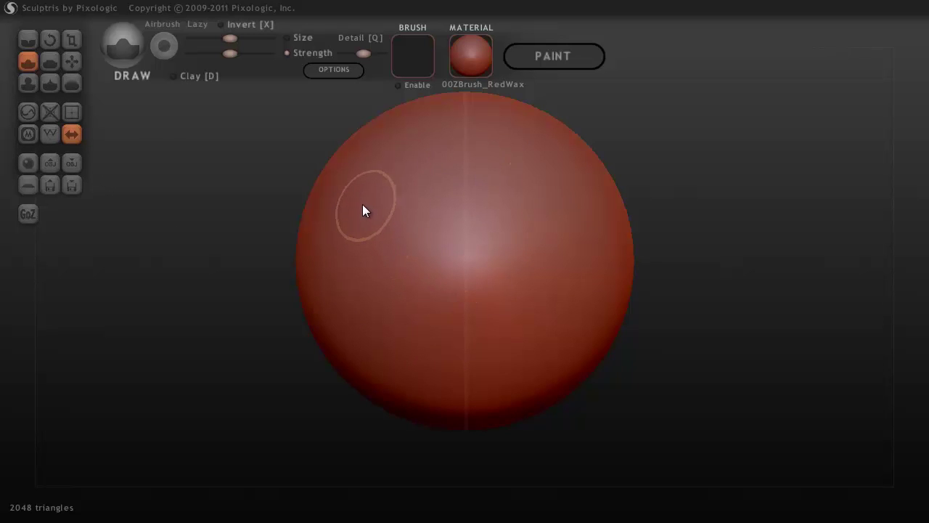
Step: Examine the starting sphere from several angles and at different distances
{"action": "mouse_move", "coordinate": [362, 204]}
{"action": "right_mouse_down"}
{"action": "mouse_move", "coordinate": [408, 240]}
{"action": "mouse_move", "coordinate": [471, 238]}
{"action": "mouse_move", "coordinate": [491, 210]}
{"action": "mouse_move", "coordinate": [465, 184]}
{"action": "mouse_move", "coordinate": [402, 175]}
{"action": "mouse_move", "coordinate": [344, 199]}
{"action": "mouse_move", "coordinate": [406, 217]}
{"action": "mouse_move", "coordinate": [472, 208]}
{"action": "mouse_move", "coordinate": [445, 192]}
{"action": "mouse_move", "coordinate": [350, 212]}
{"action": "mouse_move", "coordinate": [378, 220]}
{"action": "mouse_move", "coordinate": [491, 212]}
{"action": "mouse_move", "coordinate": [424, 216]}
{"action": "mouse_move", "coordinate": [458, 224]}
{"action": "mouse_move", "coordinate": [441, 239]}
{"action": "mouse_move", "coordinate": [502, 202]}
{"action": "mouse_move", "coordinate": [485, 246]}
{"action": "mouse_move", "coordinate": [398, 193]}
{"action": "mouse_move", "coordinate": [469, 216]}
{"action": "mouse_move", "coordinate": [409, 220]}
{"action": "mouse_move", "coordinate": [388, 267]}
{"action": "mouse_move", "coordinate": [516, 244]}
{"action": "mouse_move", "coordinate": [369, 208]}
{"action": "mouse_move", "coordinate": [431, 273]}
{"action": "mouse_move", "coordinate": [535, 242]}
{"action": "mouse_move", "coordinate": [416, 186]}
{"action": "mouse_move", "coordinate": [405, 274]}
{"action": "mouse_move", "coordinate": [514, 210]}
{"action": "mouse_move", "coordinate": [373, 269]}
{"action": "mouse_move", "coordinate": [527, 240]}
{"action": "mouse_move", "coordinate": [337, 266]}
{"action": "mouse_move", "coordinate": [535, 255]}
{"action": "mouse_move", "coordinate": [417, 223]}
{"action": "right_mouse_up"}
{"action": "scroll", "coordinate": [418, 223], "scroll_direction": "down", "scroll_amount": 3}
{"action": "scroll", "coordinate": [419, 225], "scroll_direction": "up", "scroll_amount": 2}
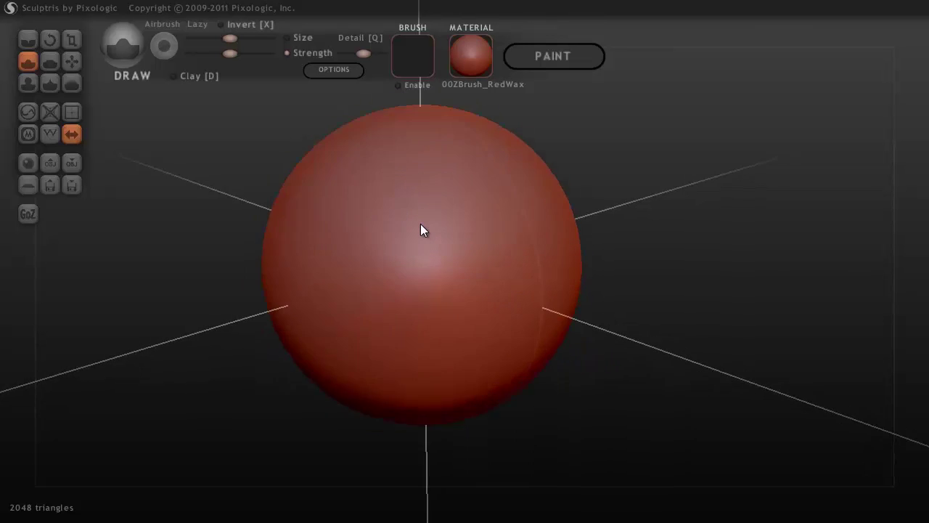
{"action": "scroll", "coordinate": [421, 228], "scroll_direction": "down", "scroll_amount": 2}
{"action": "scroll", "coordinate": [421, 230], "scroll_direction": "up", "scroll_amount": 4}
{"action": "right_click_drag", "start_coordinate": [428, 229], "coordinate": [497, 234], "text": "alt"}
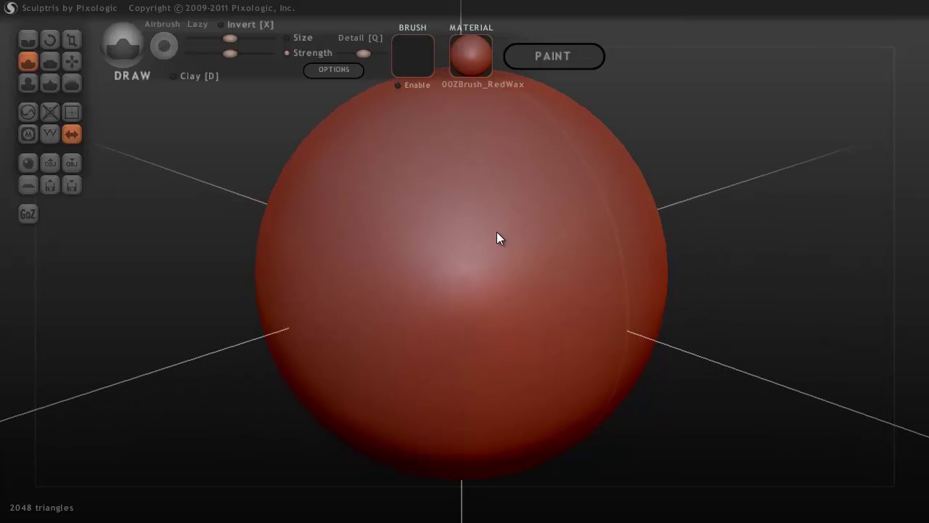
{"action": "right_click_drag", "start_coordinate": [496, 231], "coordinate": [472, 219], "text": "ctrl"}
{"action": "mouse_move", "coordinate": [536, 213]}
{"action": "right_mouse_down"}
{"action": "mouse_move", "coordinate": [442, 217]}
{"action": "mouse_move", "coordinate": [528, 211]}
{"action": "mouse_move", "coordinate": [490, 222]}
{"action": "mouse_move", "coordinate": [533, 206]}
{"action": "mouse_move", "coordinate": [547, 224]}
{"action": "mouse_move", "coordinate": [521, 239]}
{"action": "mouse_move", "coordinate": [487, 224]}
{"action": "mouse_move", "coordinate": [371, 269]}
{"action": "mouse_move", "coordinate": [566, 266]}
{"action": "mouse_move", "coordinate": [432, 213]}
{"action": "mouse_move", "coordinate": [523, 274]}
{"action": "mouse_move", "coordinate": [498, 208]}
{"action": "mouse_move", "coordinate": [509, 251]}
{"action": "mouse_move", "coordinate": [531, 228]}
{"action": "mouse_move", "coordinate": [527, 149]}
{"action": "mouse_move", "coordinate": [516, 251]}
{"action": "mouse_move", "coordinate": [515, 142]}
{"action": "mouse_move", "coordinate": [498, 268]}
{"action": "mouse_move", "coordinate": [505, 148]}
{"action": "mouse_move", "coordinate": [487, 210]}
{"action": "right_mouse_up"}
{"action": "scroll", "coordinate": [488, 217], "scroll_direction": "down", "scroll_amount": 6}
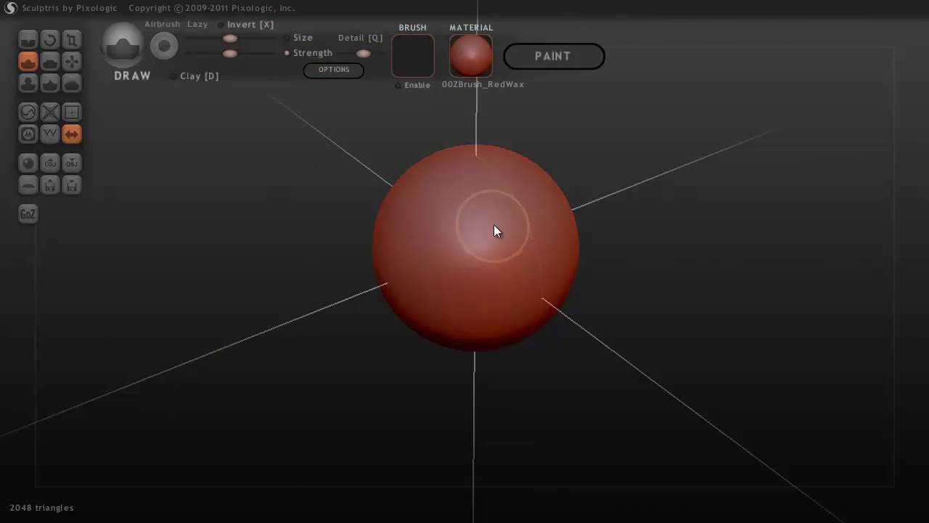
{"action": "scroll", "coordinate": [494, 225], "scroll_direction": "up", "scroll_amount": 7}
{"action": "scroll", "coordinate": [493, 231], "scroll_direction": "down", "scroll_amount": 4}
{"action": "scroll", "coordinate": [502, 234], "scroll_direction": "up", "scroll_amount": 4}
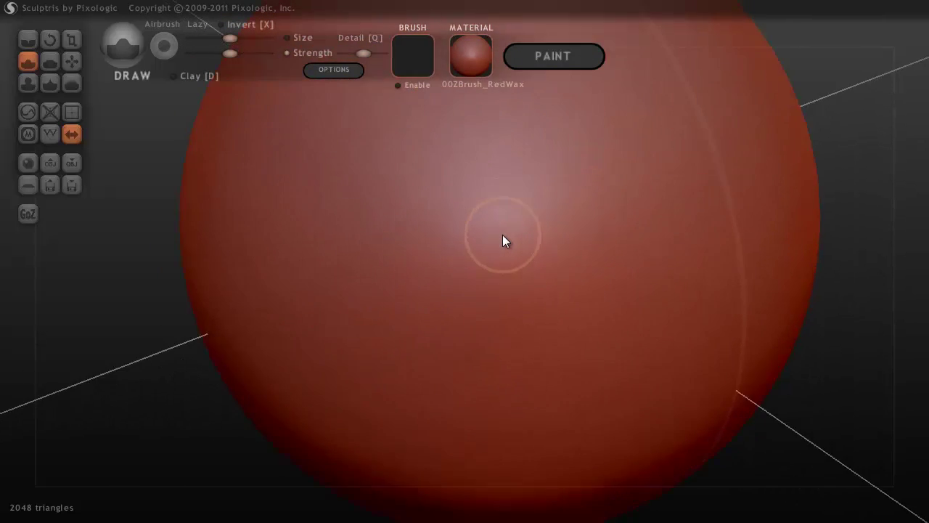
{"action": "scroll", "coordinate": [502, 235], "scroll_direction": "down", "scroll_amount": 3}
{"action": "scroll", "coordinate": [499, 229], "scroll_direction": "up", "scroll_amount": 2}
{"action": "mouse_move", "coordinate": [494, 228]}
{"action": "right_mouse_down"}
{"action": "mouse_move", "coordinate": [571, 175]}
{"action": "mouse_move", "coordinate": [570, 203]}
{"action": "mouse_move", "coordinate": [512, 203]}
{"action": "mouse_move", "coordinate": [539, 198]}
{"action": "mouse_move", "coordinate": [490, 231]}
{"action": "mouse_move", "coordinate": [460, 229]}
{"action": "mouse_move", "coordinate": [479, 228]}
{"action": "right_mouse_up"}
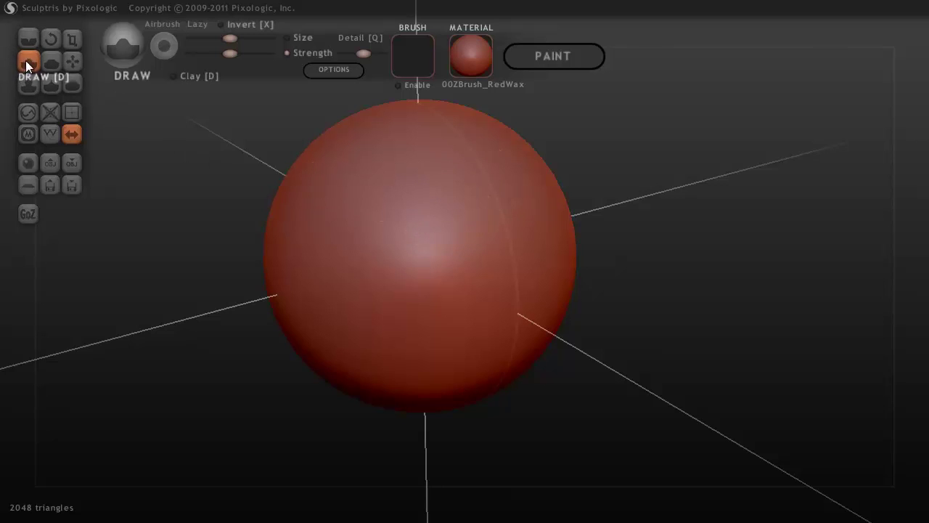
Step: Activate the Grab tool, try pulling a symmetrical horn out of the sphere's lower side, and undo the pull
{"action": "left_click", "coordinate": [74, 62]}
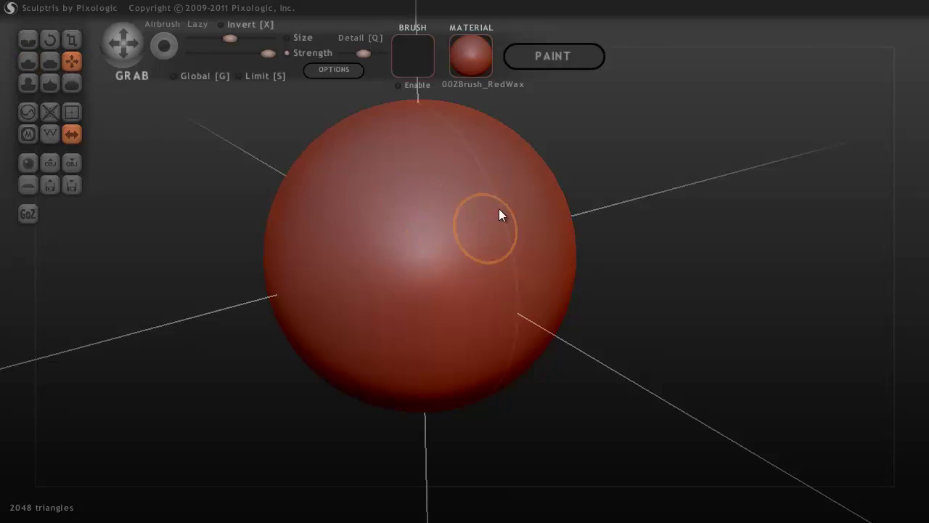
{"action": "right_click_drag", "start_coordinate": [514, 213], "coordinate": [451, 224]}
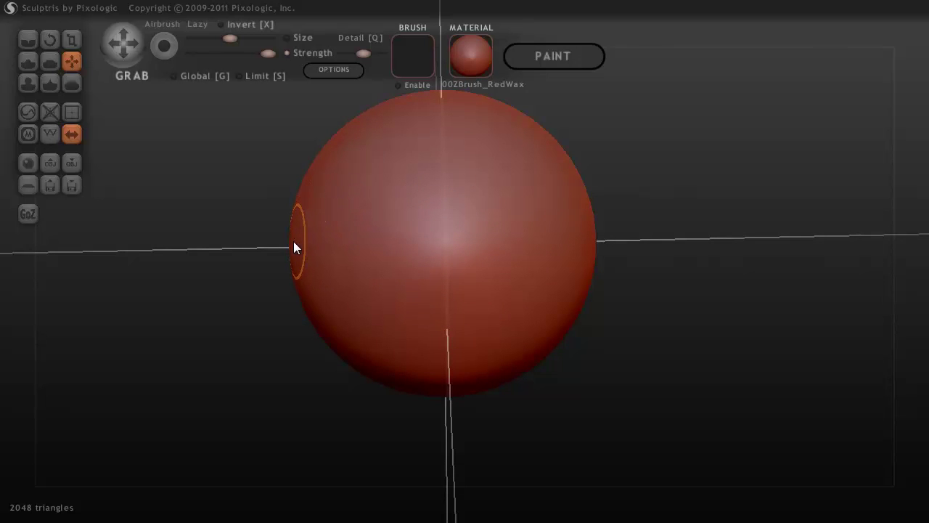
{"action": "left_click_drag", "start_coordinate": [284, 254], "coordinate": [344, 295]}
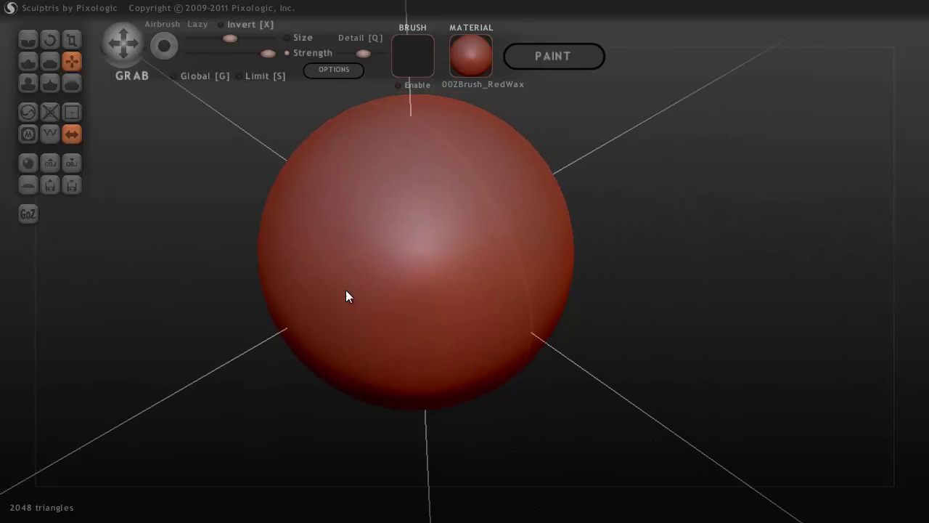
{"action": "left_click_drag", "start_coordinate": [345, 353], "coordinate": [289, 431]}
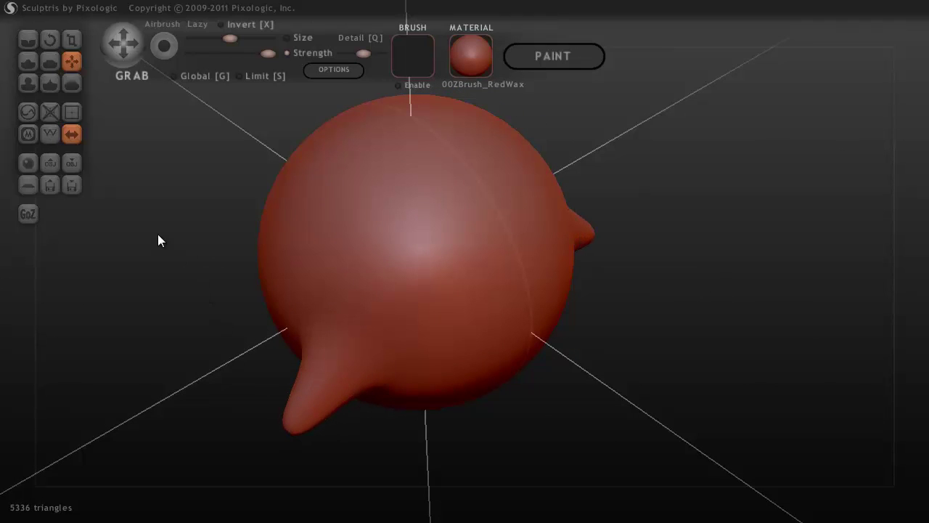
{"action": "key", "text": "ctrl+z"}
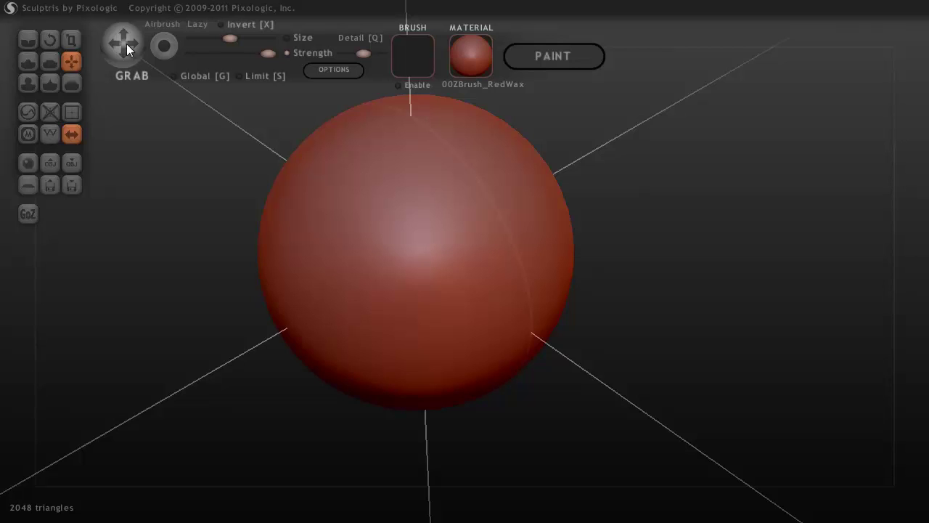
Step: Enlarge the Grab brush, then reduce its size to slightly above the middle of the range
{"action": "left_click_drag", "start_coordinate": [229, 37], "coordinate": [234, 39]}
{"action": "left_click", "coordinate": [248, 41]}
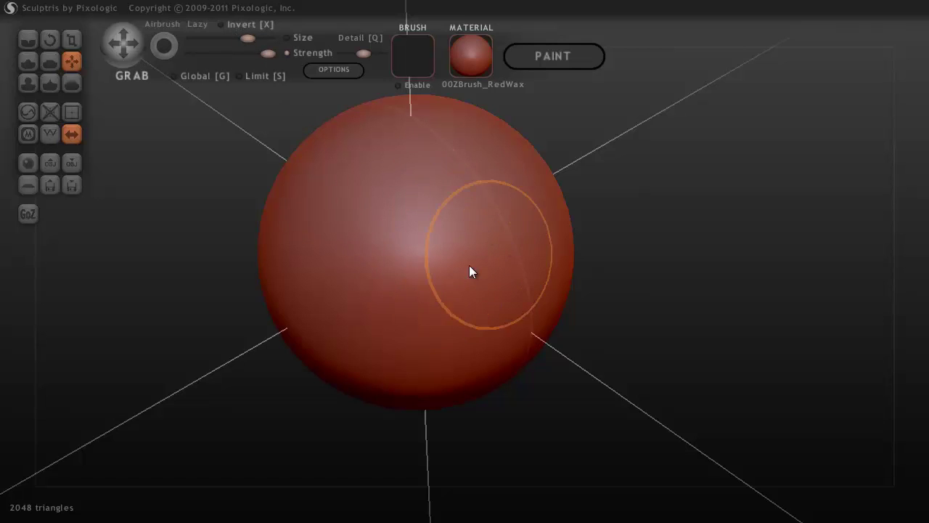
{"action": "left_click", "coordinate": [238, 39]}
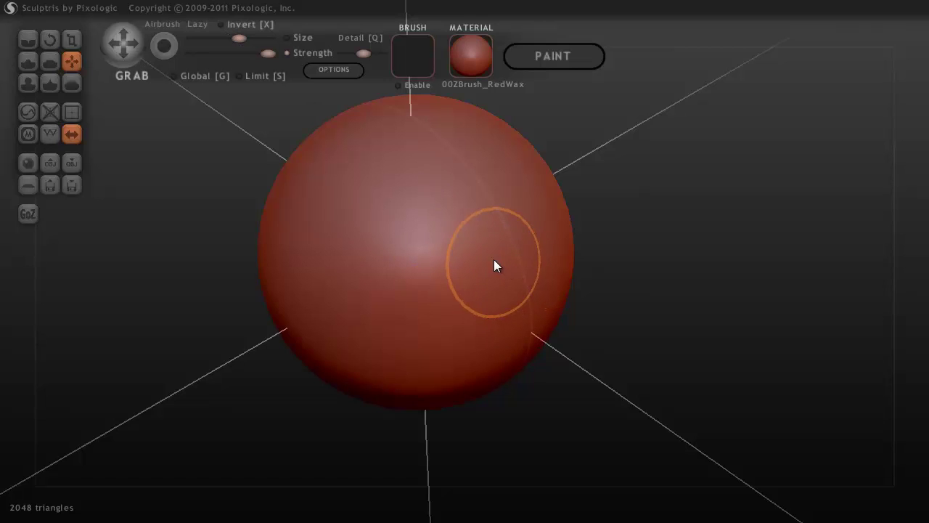
Step: Slightly enlarge the Grab brush and lower its strength to about three quarters using the on-canvas tool settings
{"action": "key", "text": "space"}
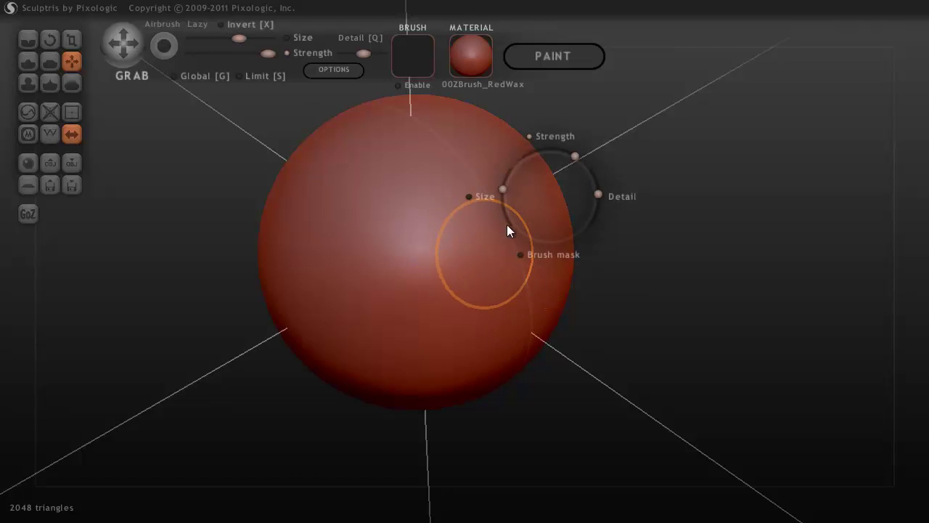
{"action": "mouse_move", "coordinate": [500, 187]}
{"action": "left_mouse_down"}
{"action": "mouse_move", "coordinate": [531, 150]}
{"action": "mouse_move", "coordinate": [511, 200]}
{"action": "mouse_move", "coordinate": [513, 184]}
{"action": "left_mouse_up"}
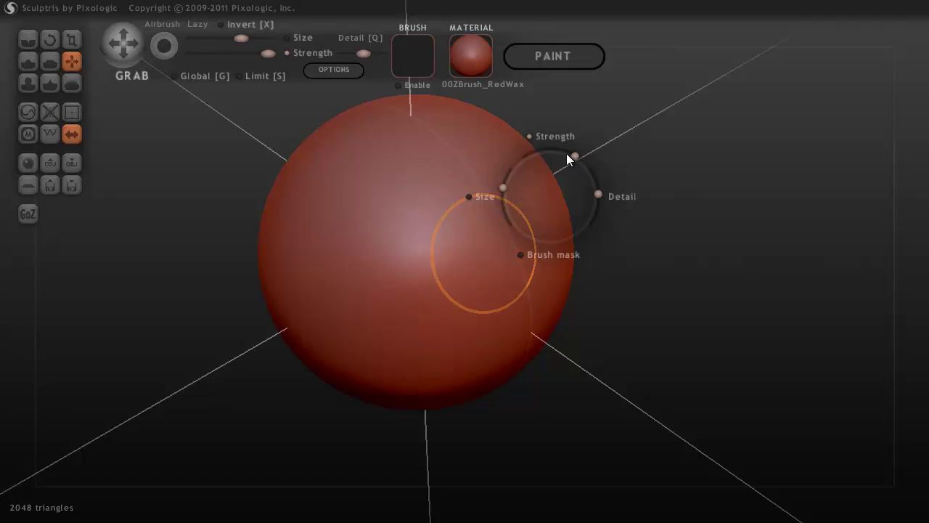
{"action": "left_click_drag", "start_coordinate": [559, 165], "coordinate": [524, 152]}
{"action": "key", "text": "space"}
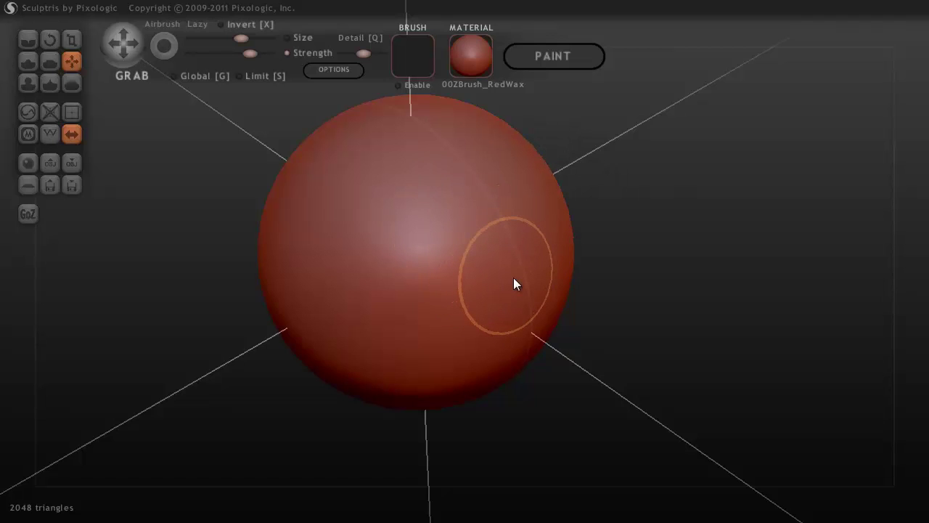
Step: Shrink the Grab brush in several increments and enlarge it again
{"action": "key", "text": "bracketleft"}
{"action": "key", "text": "bracketleft"}
{"action": "key", "text": "bracketleft"}
{"action": "key", "text": "bracketleft"}
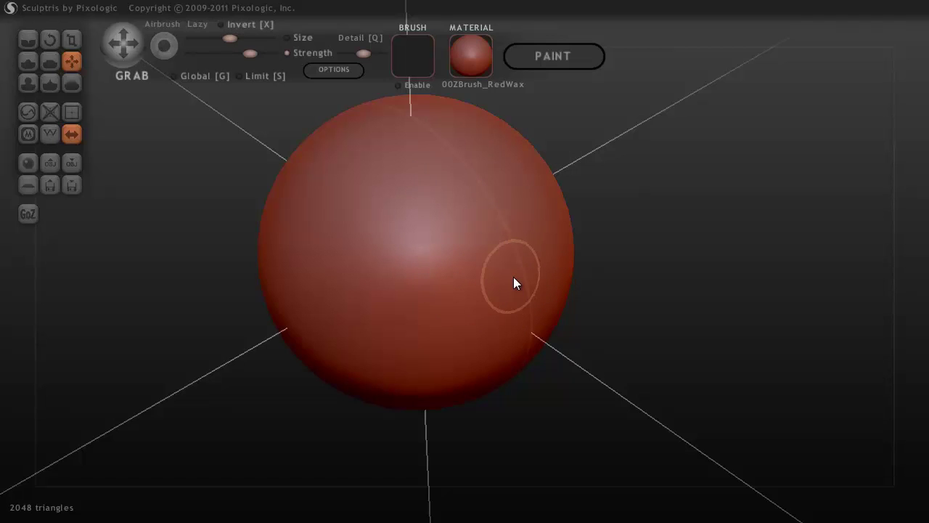
{"action": "key", "text": "bracketright"}
{"action": "key", "text": "bracketright"}
{"action": "key", "text": "bracketright"}
{"action": "key", "text": "bracketright"}
{"action": "key", "text": "bracketright"}
Step: Vary the Grab brush size between medium and very large, ending at about 80 percent of the size range
{"action": "scroll", "coordinate": [513, 282], "scroll_direction": "up", "scroll_amount": 3}
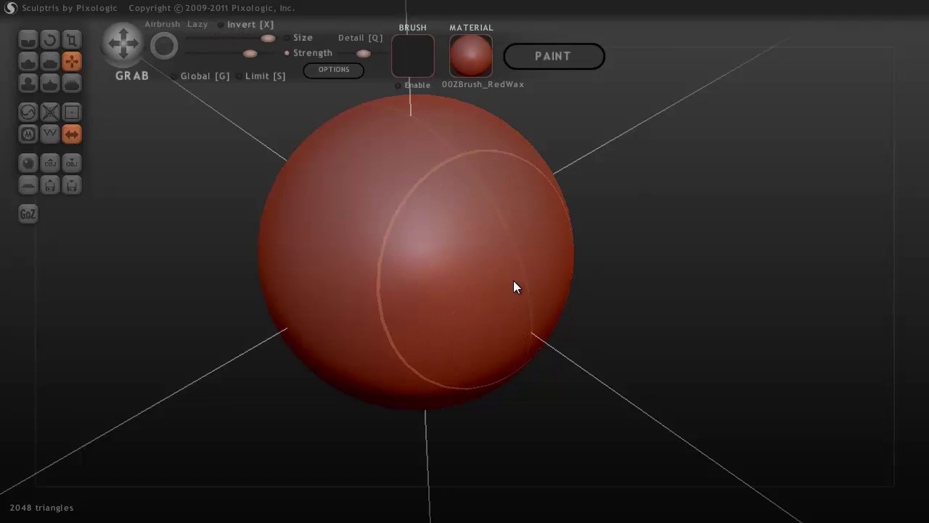
{"action": "scroll", "coordinate": [514, 281], "scroll_direction": "down", "scroll_amount": 3}
{"action": "scroll", "coordinate": [513, 283], "scroll_direction": "up", "scroll_amount": 2}
{"action": "scroll", "coordinate": [514, 284], "scroll_direction": "down", "scroll_amount": 4}
{"action": "scroll", "coordinate": [515, 292], "scroll_direction": "up", "scroll_amount": 5}
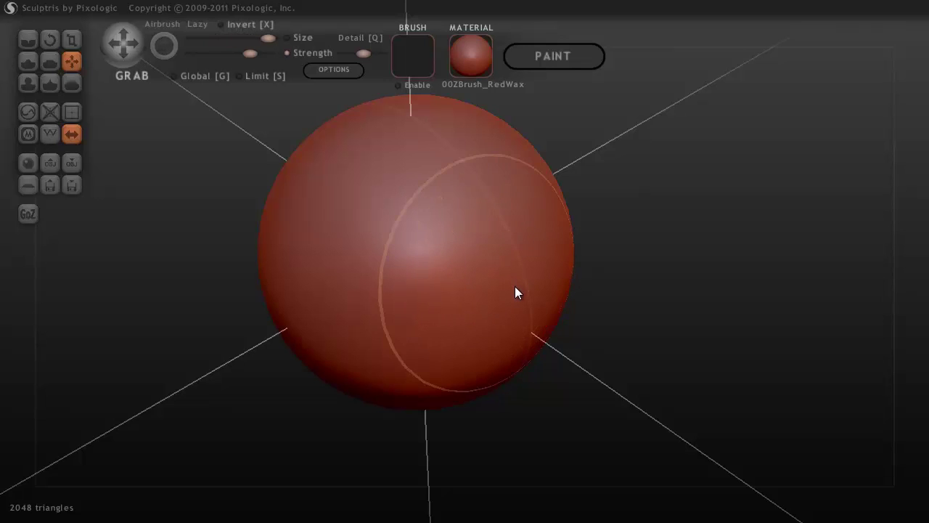
{"action": "scroll", "coordinate": [511, 288], "scroll_direction": "down", "scroll_amount": 4}
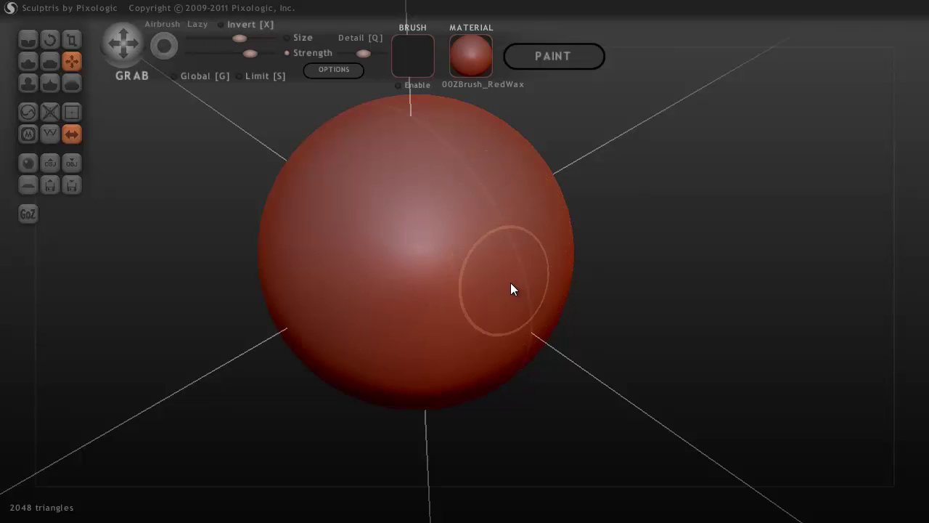
{"action": "scroll", "coordinate": [515, 290], "scroll_direction": "up", "scroll_amount": 4}
{"action": "scroll", "coordinate": [520, 291], "scroll_direction": "down", "scroll_amount": 3}
{"action": "scroll", "coordinate": [521, 291], "scroll_direction": "up", "scroll_amount": 3}
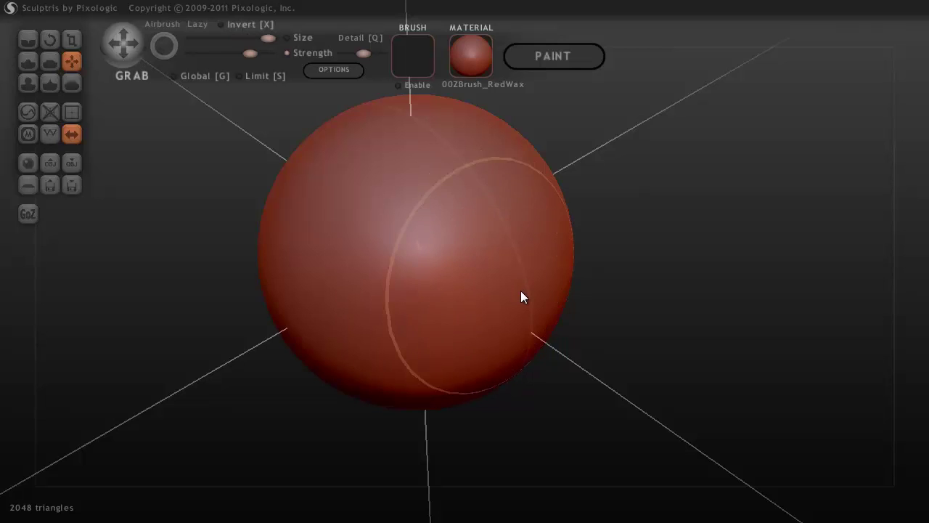
{"action": "scroll", "coordinate": [521, 290], "scroll_direction": "down", "scroll_amount": 3}
{"action": "scroll", "coordinate": [523, 290], "scroll_direction": "up", "scroll_amount": 2}
{"action": "scroll", "coordinate": [524, 290], "scroll_direction": "down", "scroll_amount": 4}
{"action": "scroll", "coordinate": [524, 289], "scroll_direction": "up", "scroll_amount": 4}
{"action": "scroll", "coordinate": [523, 290], "scroll_direction": "down", "scroll_amount": 3}
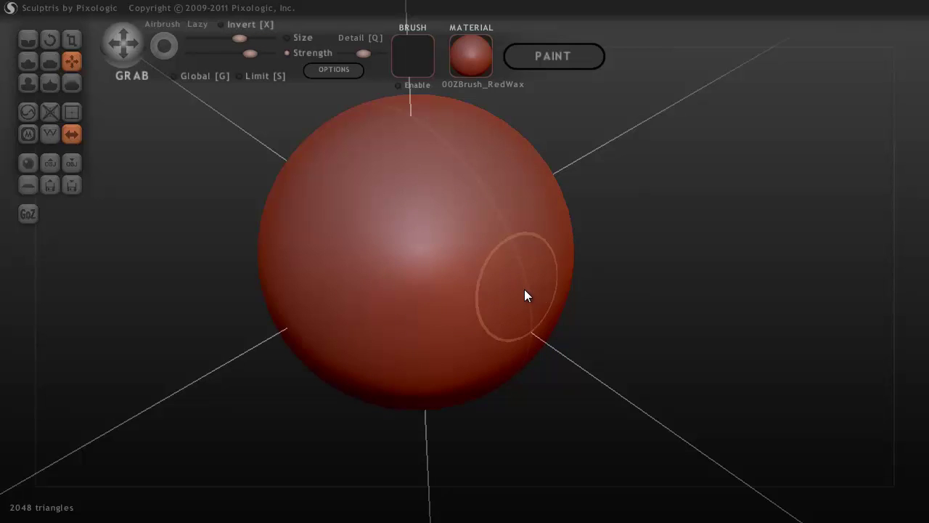
{"action": "scroll", "coordinate": [523, 289], "scroll_direction": "up", "scroll_amount": 4}
{"action": "scroll", "coordinate": [524, 269], "scroll_direction": "down", "scroll_amount": 2}
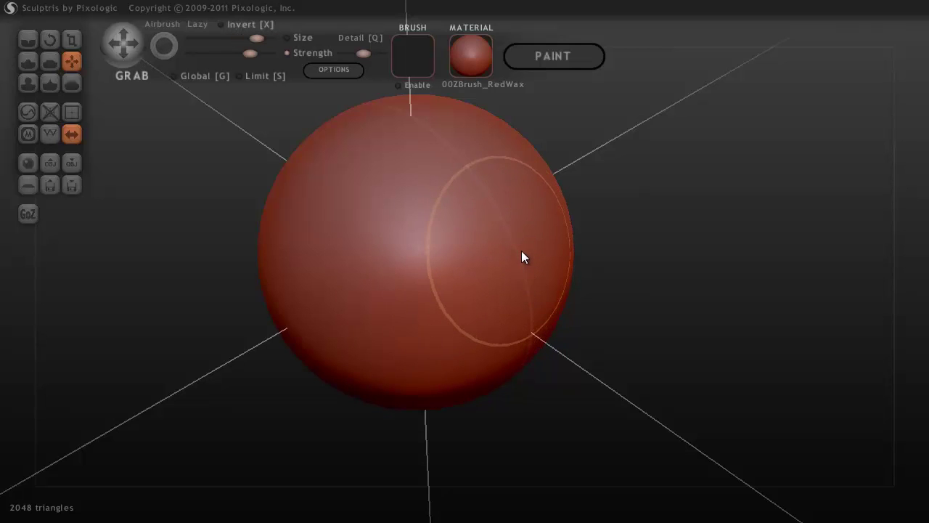
Step: Lower and raise the Grab brush strength, ending slightly above the middle of the range
{"action": "scroll", "coordinate": [521, 255], "scroll_direction": "down", "scroll_amount": 5, "text": "ctrl"}
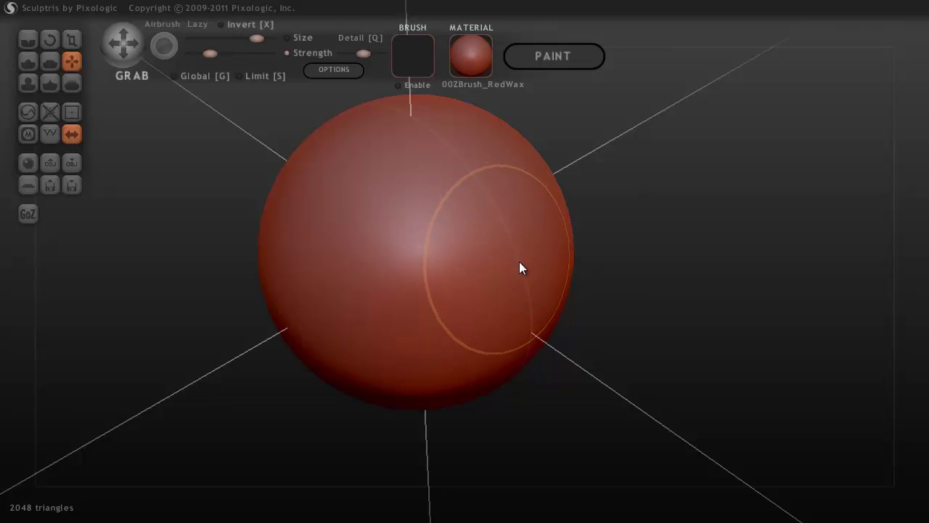
{"action": "scroll", "coordinate": [520, 267], "scroll_direction": "up", "scroll_amount": 4, "text": "shift"}
{"action": "scroll", "coordinate": [519, 266], "scroll_direction": "down", "scroll_amount": 4, "text": "shift"}
{"action": "scroll", "coordinate": [519, 266], "scroll_direction": "up", "scroll_amount": 2, "text": "shift"}
{"action": "scroll", "coordinate": [518, 258], "scroll_direction": "up", "scroll_amount": 2, "text": "shift"}
{"action": "scroll", "coordinate": [519, 258], "scroll_direction": "down", "scroll_amount": 1, "text": "shift"}
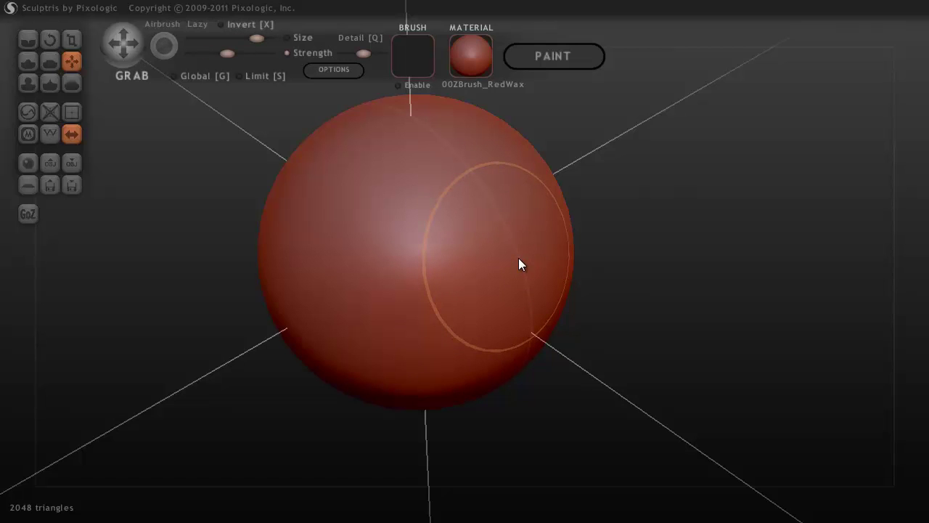
{"action": "scroll", "coordinate": [518, 258], "scroll_direction": "up", "scroll_amount": 1, "text": "shift"}
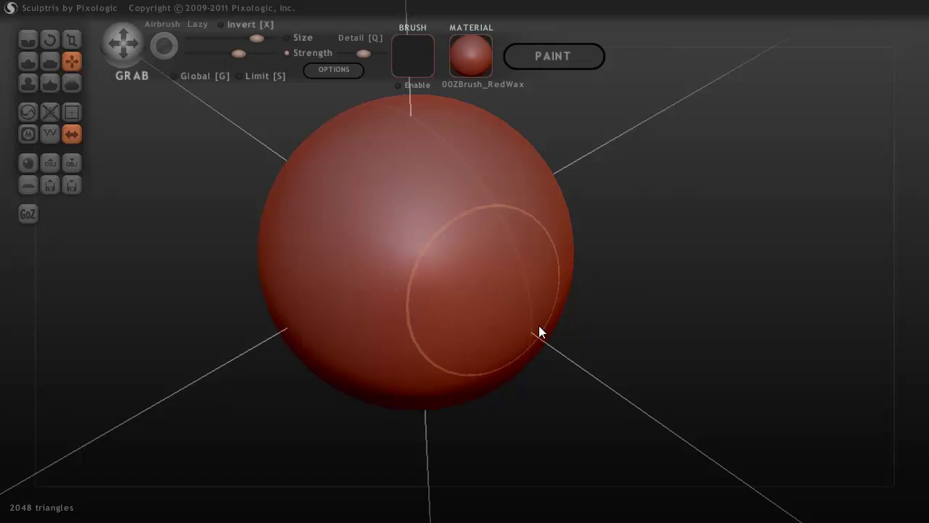
Step: Reduce the Grab brush size to about two thirds of the size range
{"action": "scroll", "coordinate": [552, 313], "scroll_direction": "down", "scroll_amount": 3}
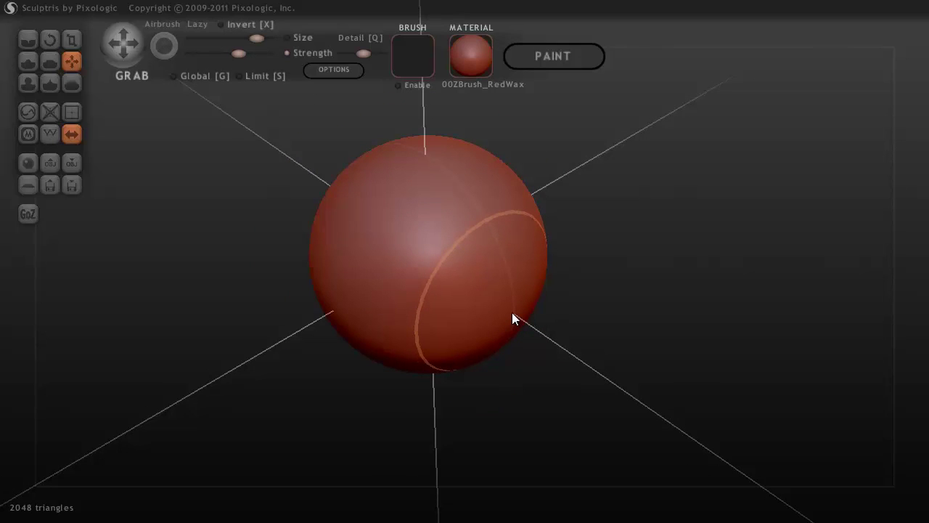
{"action": "scroll", "coordinate": [512, 318], "scroll_direction": "down", "scroll_amount": 3}
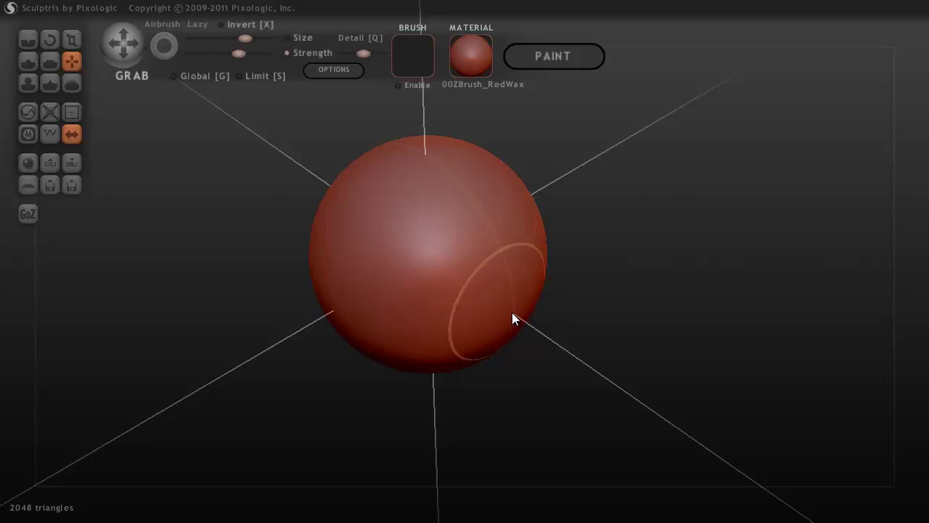
Step: Enlarge the Grab brush to about three quarters of the size range and pull one side of the sphere out into a tapered snout
{"action": "scroll", "coordinate": [506, 321], "scroll_direction": "up", "scroll_amount": 2}
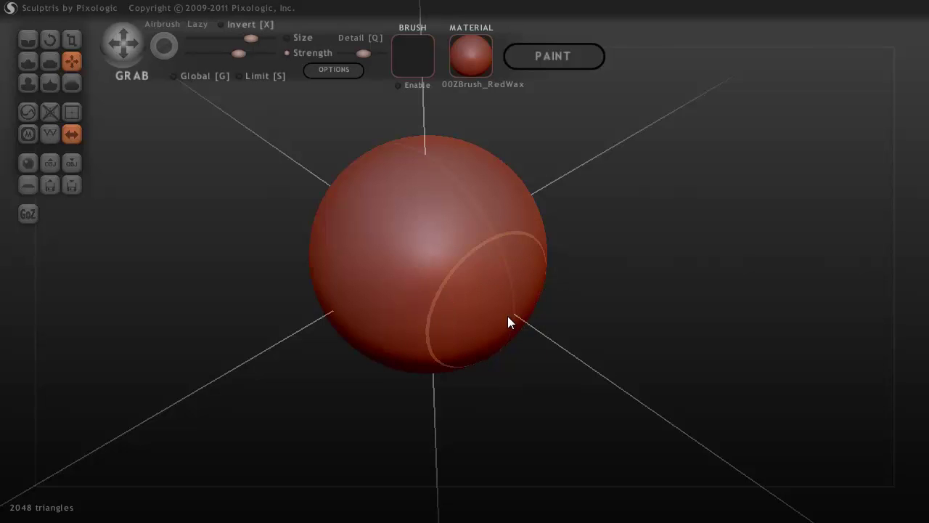
{"action": "left_click_drag", "start_coordinate": [510, 320], "coordinate": [564, 363]}
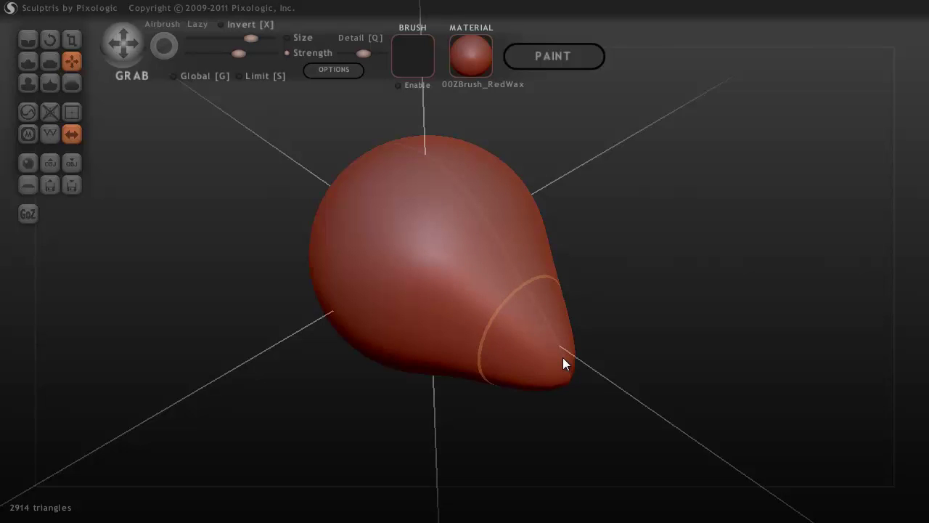
{"action": "left_click_drag", "start_coordinate": [498, 325], "coordinate": [639, 384]}
{"action": "left_click_drag", "start_coordinate": [623, 333], "coordinate": [681, 250]}
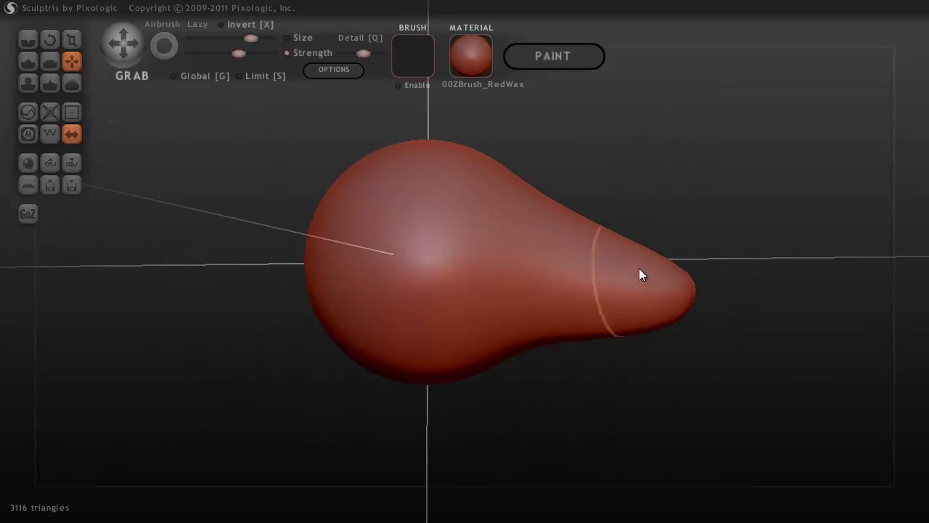
{"action": "left_click_drag", "start_coordinate": [614, 254], "coordinate": [682, 241]}
{"action": "left_click_drag", "start_coordinate": [722, 301], "coordinate": [647, 336]}
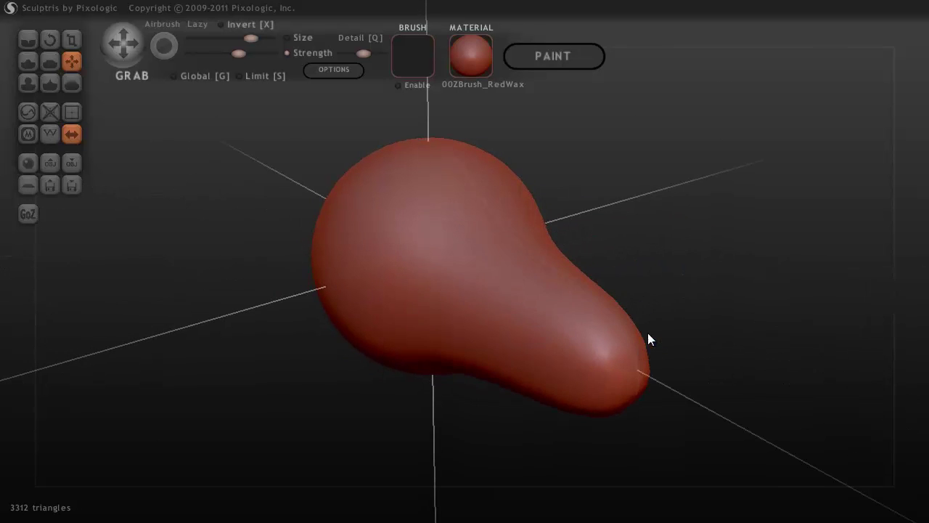
Step: Lengthen and thicken the snout with Grab strokes, filling out its tip, underside and flanks
{"action": "left_click_drag", "start_coordinate": [625, 369], "coordinate": [690, 390]}
{"action": "mouse_move", "coordinate": [568, 336]}
{"action": "left_mouse_down"}
{"action": "mouse_move", "coordinate": [624, 303]}
{"action": "mouse_move", "coordinate": [660, 331]}
{"action": "mouse_move", "coordinate": [705, 315]}
{"action": "mouse_move", "coordinate": [684, 357]}
{"action": "left_mouse_up"}
{"action": "left_click_drag", "start_coordinate": [495, 347], "coordinate": [498, 371]}
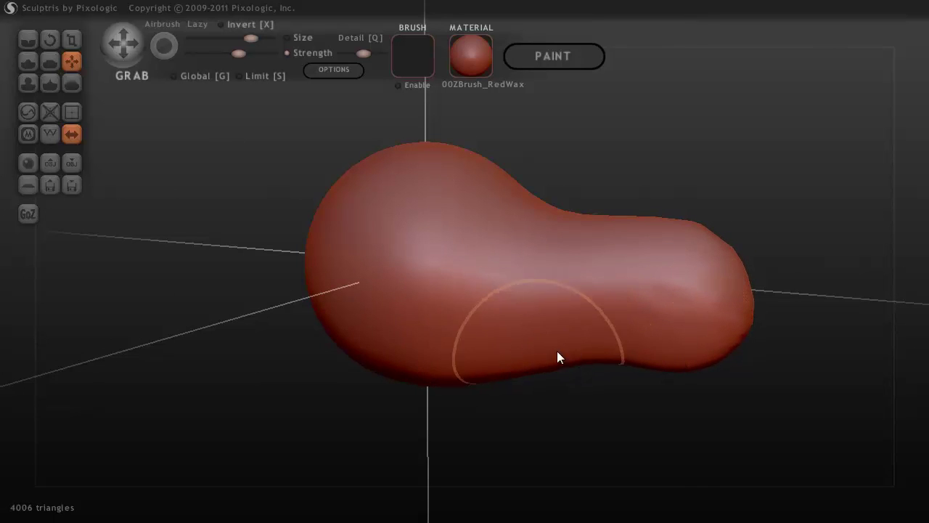
{"action": "mouse_move", "coordinate": [575, 357]}
{"action": "left_mouse_down"}
{"action": "mouse_move", "coordinate": [571, 388]}
{"action": "mouse_move", "coordinate": [490, 361]}
{"action": "mouse_move", "coordinate": [554, 359]}
{"action": "mouse_move", "coordinate": [472, 356]}
{"action": "mouse_move", "coordinate": [450, 368]}
{"action": "left_mouse_up"}
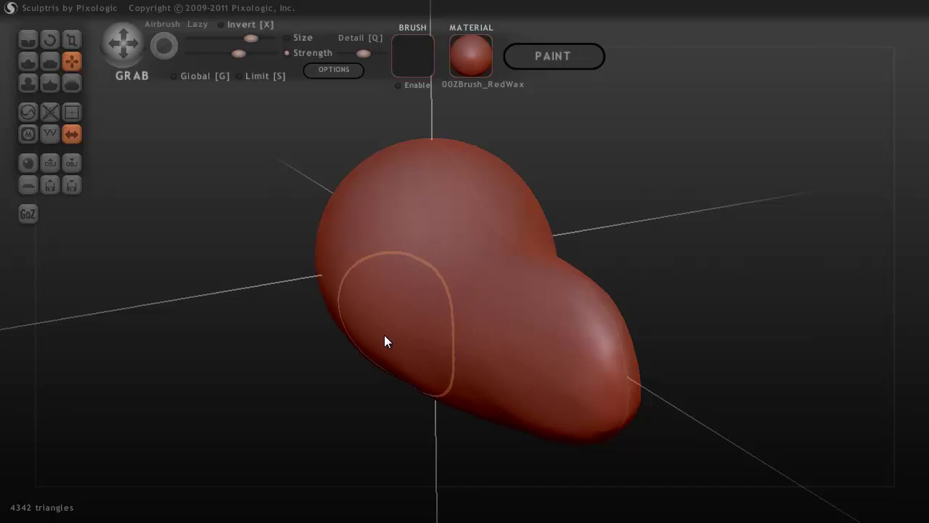
{"action": "left_click_drag", "start_coordinate": [503, 330], "coordinate": [433, 330]}
{"action": "right_click_drag", "start_coordinate": [510, 297], "coordinate": [604, 317]}
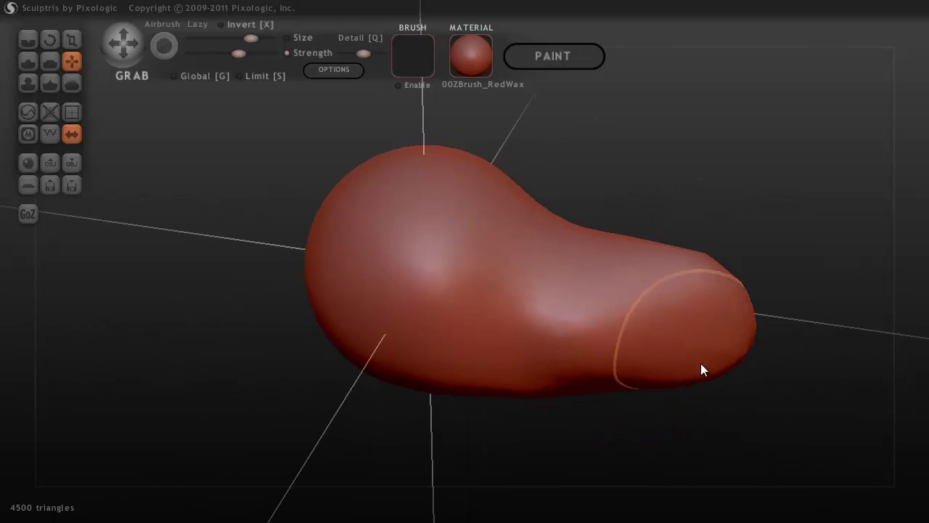
{"action": "mouse_move", "coordinate": [701, 363]}
{"action": "left_mouse_down"}
{"action": "mouse_move", "coordinate": [712, 358]}
{"action": "mouse_move", "coordinate": [622, 328]}
{"action": "left_mouse_up"}
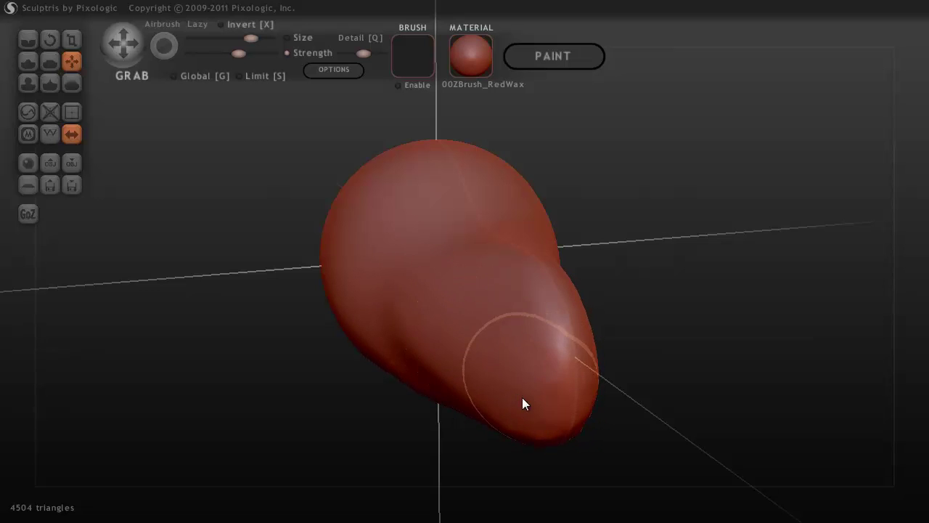
Step: Switch to the Smooth tool and return to the Grab tool
{"action": "left_click", "coordinate": [70, 84]}
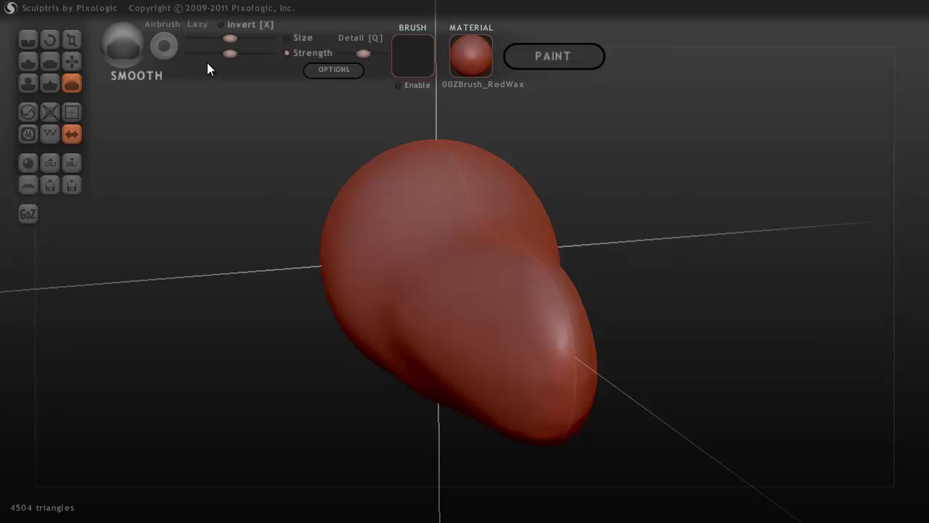
{"action": "left_click", "coordinate": [74, 66]}
{"action": "mouse_move", "coordinate": [306, 294]}
{"action": "left_mouse_down"}
{"action": "mouse_move", "coordinate": [631, 363]}
{"action": "mouse_move", "coordinate": [672, 391]}
{"action": "mouse_move", "coordinate": [529, 377]}
{"action": "mouse_move", "coordinate": [688, 343]}
{"action": "mouse_move", "coordinate": [660, 400]}
{"action": "mouse_move", "coordinate": [665, 413]}
{"action": "mouse_move", "coordinate": [669, 397]}
{"action": "mouse_move", "coordinate": [733, 376]}
{"action": "mouse_move", "coordinate": [700, 387]}
{"action": "left_mouse_up"}
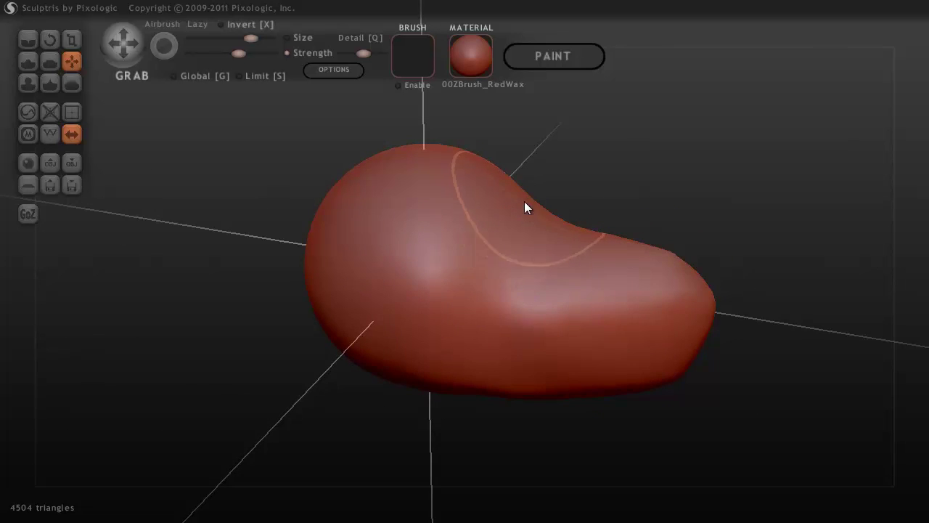
{"action": "right_click_drag", "start_coordinate": [524, 208], "coordinate": [460, 276]}
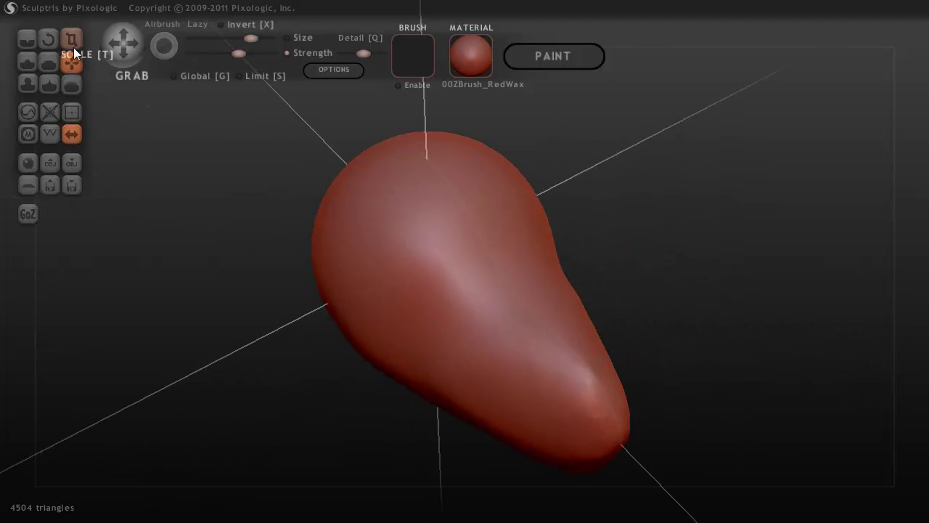
Step: Shift the whole model slightly with the Grab tool's Global option and switch the option off again
{"action": "key", "text": "g"}
{"action": "right_click_drag", "start_coordinate": [437, 313], "coordinate": [412, 269]}
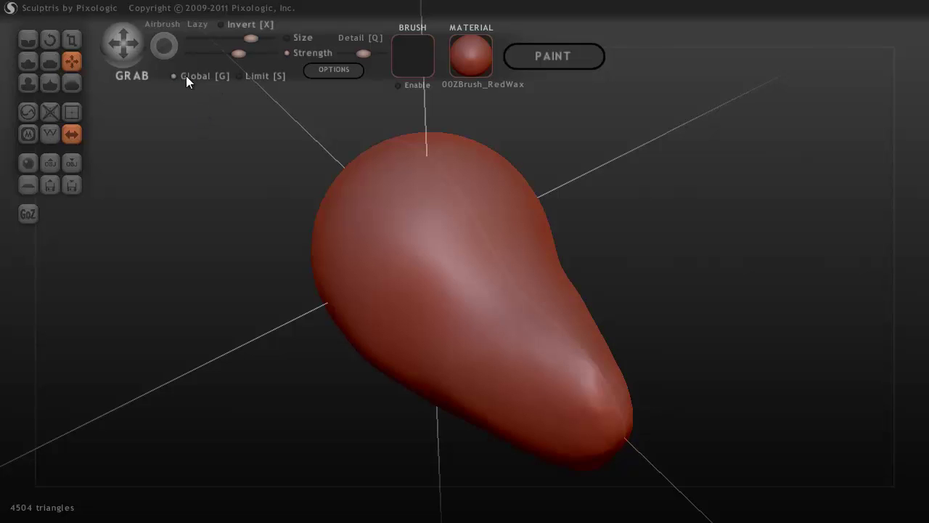
{"action": "right_click_drag", "start_coordinate": [415, 283], "coordinate": [390, 267]}
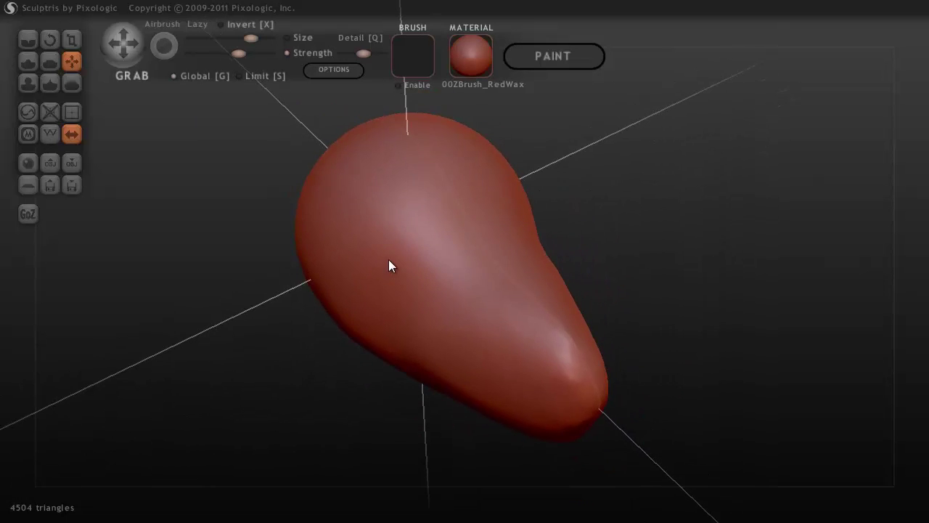
{"action": "left_click", "coordinate": [184, 77]}
Step: Reshape the sides of the rounded head section behind the snout with short Grab strokes
{"action": "mouse_move", "coordinate": [383, 271]}
{"action": "left_mouse_down"}
{"action": "mouse_move", "coordinate": [354, 283]}
{"action": "mouse_move", "coordinate": [452, 257]}
{"action": "mouse_move", "coordinate": [409, 344]}
{"action": "mouse_move", "coordinate": [468, 354]}
{"action": "mouse_move", "coordinate": [477, 343]}
{"action": "left_mouse_up"}
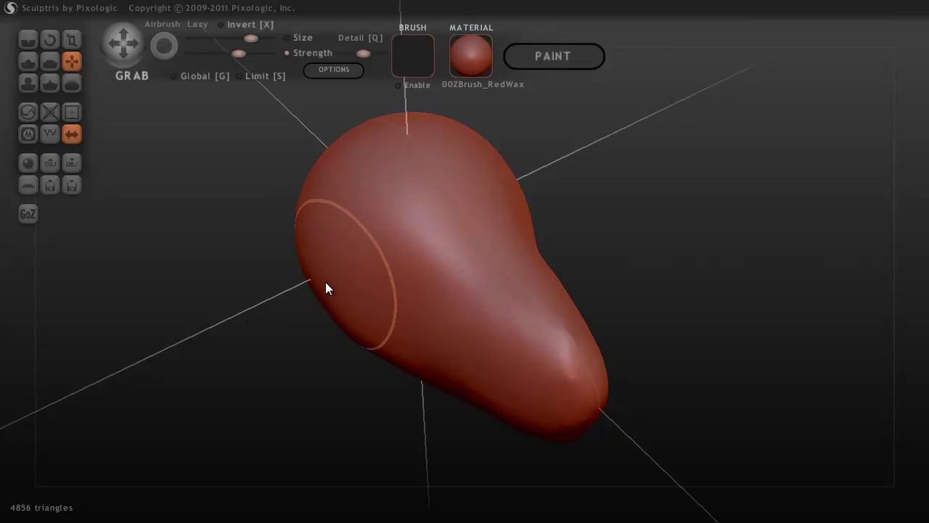
{"action": "left_click_drag", "start_coordinate": [325, 282], "coordinate": [342, 273]}
{"action": "right_click_drag", "start_coordinate": [342, 273], "coordinate": [483, 218]}
{"action": "left_click_drag", "start_coordinate": [395, 273], "coordinate": [379, 269]}
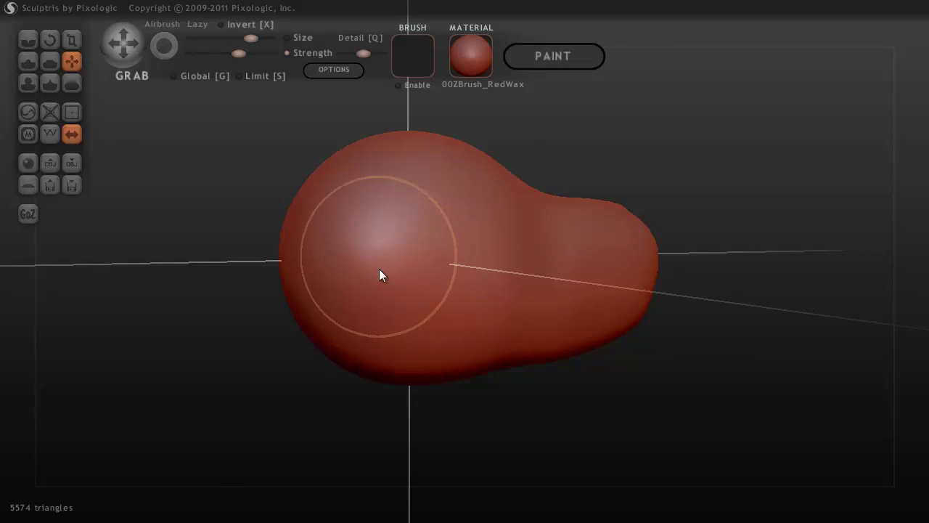
{"action": "mouse_move", "coordinate": [379, 269]}
{"action": "right_mouse_down"}
{"action": "mouse_move", "coordinate": [408, 235]}
{"action": "mouse_move", "coordinate": [445, 231]}
{"action": "right_mouse_up"}
Step: Pull the lower back of the head out into a long neck, enlarging the Grab brush to about 90 percent of the size range
{"action": "left_click_drag", "start_coordinate": [359, 299], "coordinate": [297, 363]}
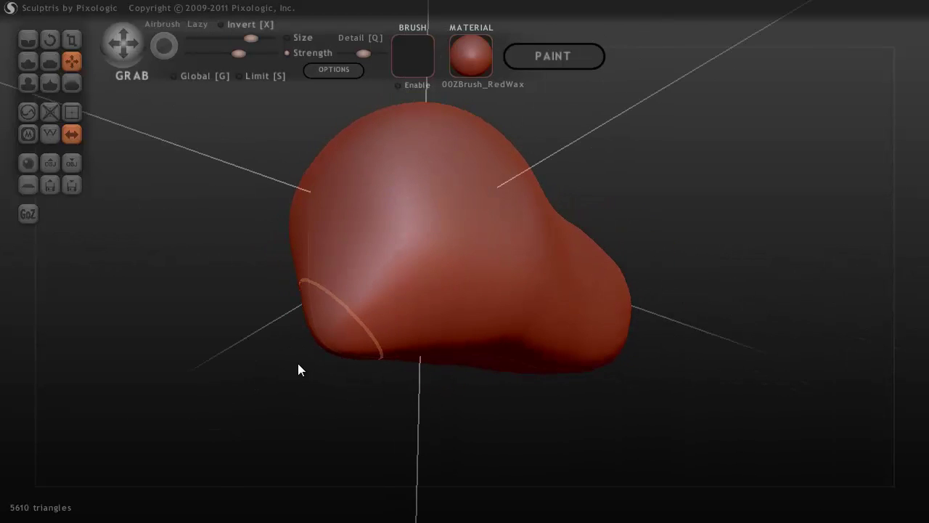
{"action": "left_click_drag", "start_coordinate": [332, 292], "coordinate": [261, 270]}
{"action": "left_click_drag", "start_coordinate": [336, 303], "coordinate": [276, 352]}
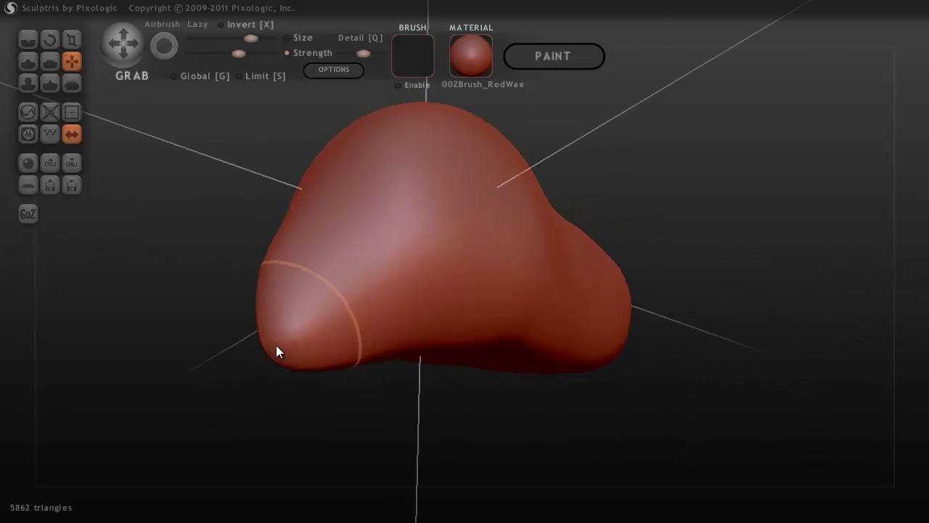
{"action": "scroll", "coordinate": [320, 305], "scroll_direction": "up", "scroll_amount": 4, "text": "shift"}
{"action": "left_click_drag", "start_coordinate": [341, 291], "coordinate": [218, 368]}
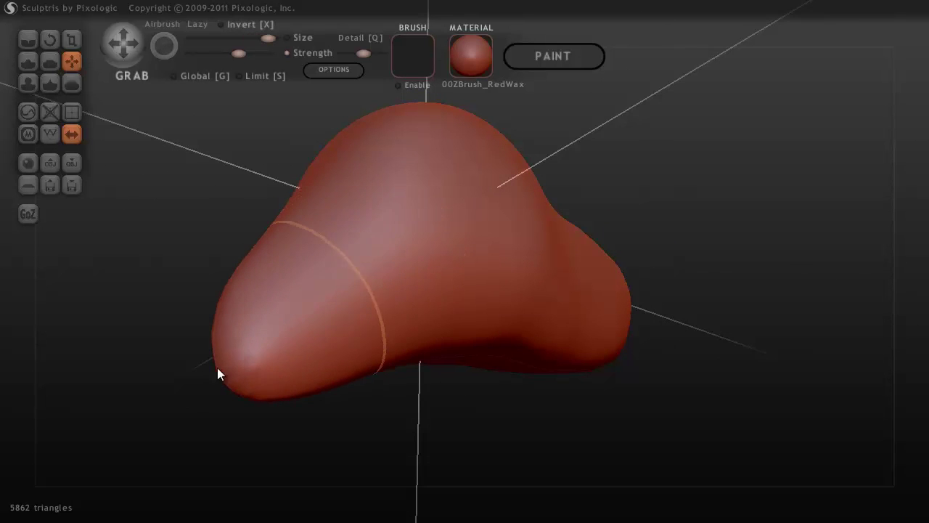
{"action": "left_click_drag", "start_coordinate": [346, 307], "coordinate": [257, 338]}
Step: Push the upper head inward slightly and pull the back of the neck outward to make it thicker, working from the side view
{"action": "mouse_move", "coordinate": [360, 318]}
{"action": "right_mouse_down"}
{"action": "mouse_move", "coordinate": [393, 363]}
{"action": "mouse_move", "coordinate": [379, 364]}
{"action": "right_mouse_up"}
{"action": "left_click_drag", "start_coordinate": [367, 408], "coordinate": [407, 454]}
{"action": "scroll", "coordinate": [365, 406], "scroll_direction": "down", "scroll_amount": 2}
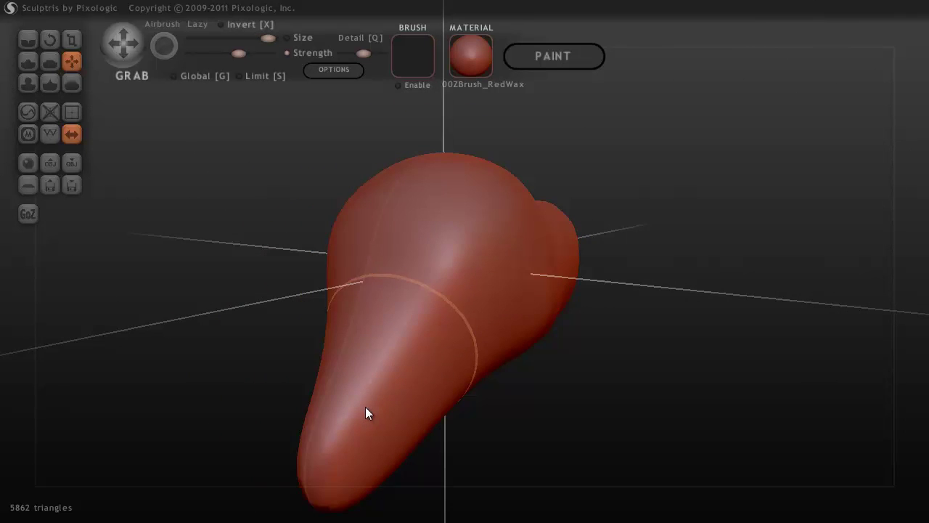
{"action": "mouse_move", "coordinate": [344, 494]}
{"action": "right_mouse_down"}
{"action": "mouse_move", "coordinate": [382, 500]}
{"action": "mouse_move", "coordinate": [334, 475]}
{"action": "mouse_move", "coordinate": [350, 454]}
{"action": "mouse_move", "coordinate": [516, 448]}
{"action": "mouse_move", "coordinate": [413, 451]}
{"action": "mouse_move", "coordinate": [326, 417]}
{"action": "mouse_move", "coordinate": [413, 423]}
{"action": "right_mouse_up"}
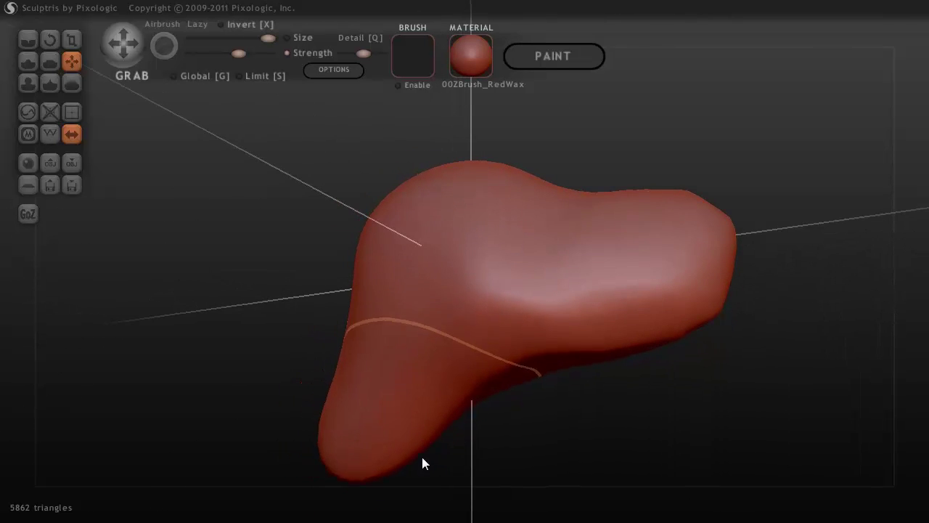
{"action": "right_click_drag", "start_coordinate": [502, 415], "coordinate": [470, 392]}
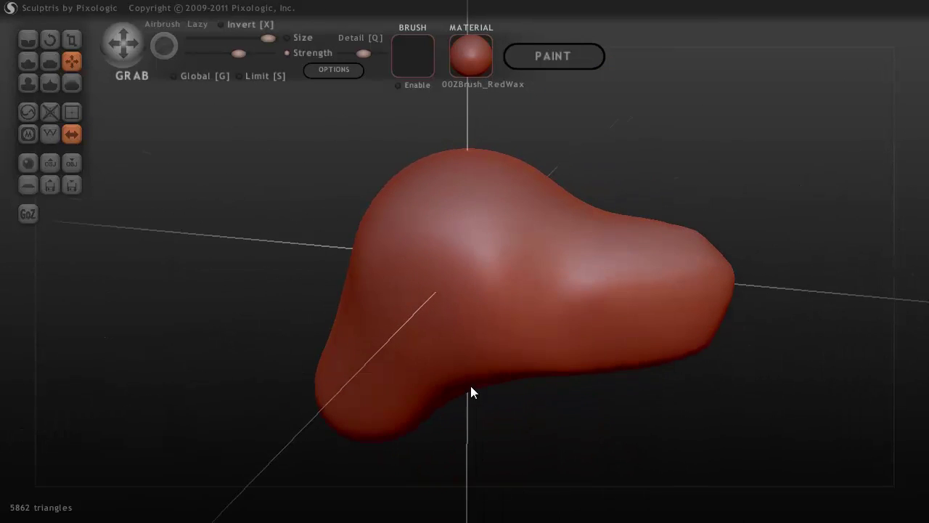
{"action": "right_click_drag", "start_coordinate": [516, 370], "coordinate": [673, 321]}
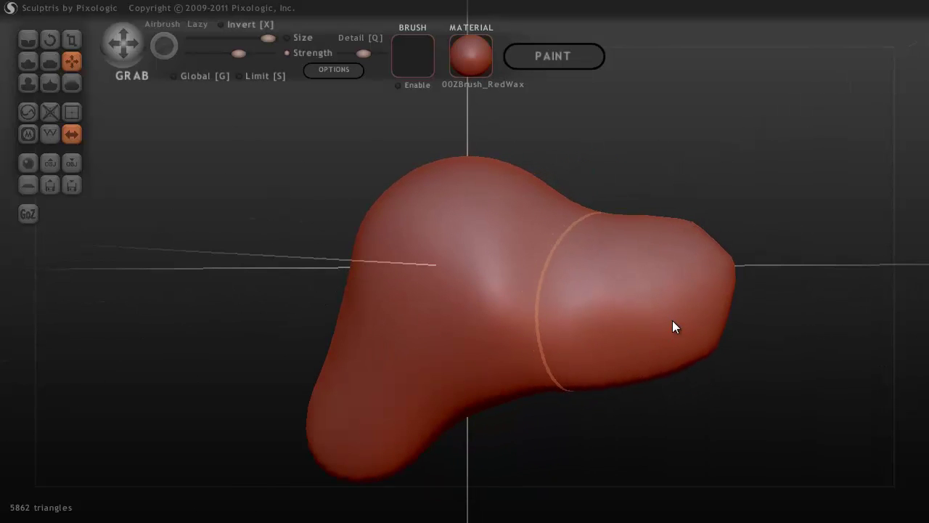
{"action": "left_click_drag", "start_coordinate": [446, 246], "coordinate": [465, 272]}
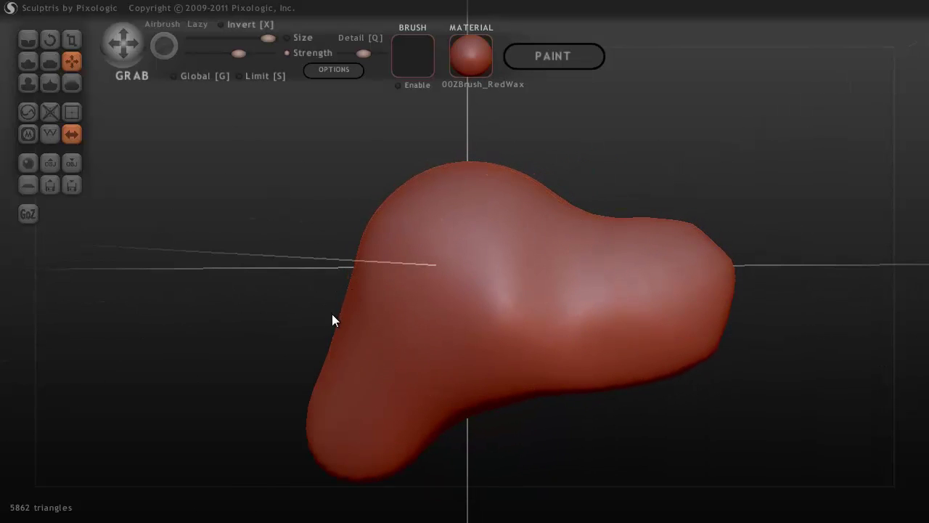
{"action": "left_click_drag", "start_coordinate": [356, 338], "coordinate": [288, 332]}
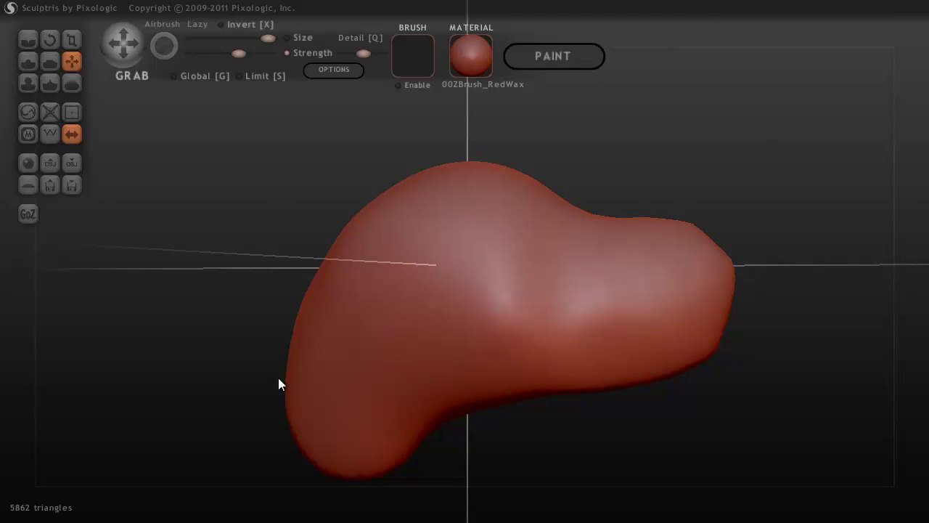
{"action": "mouse_move", "coordinate": [292, 383]}
{"action": "left_mouse_down"}
{"action": "mouse_move", "coordinate": [236, 370]}
{"action": "mouse_move", "coordinate": [241, 389]}
{"action": "mouse_move", "coordinate": [238, 374]}
{"action": "left_mouse_up"}
Step: Reduce the Grab brush to about 80 percent of the size range and pull the lower end of the neck downward
{"action": "right_click_drag", "start_coordinate": [340, 362], "coordinate": [440, 399]}
{"action": "scroll", "coordinate": [408, 367], "scroll_direction": "down", "scroll_amount": 2}
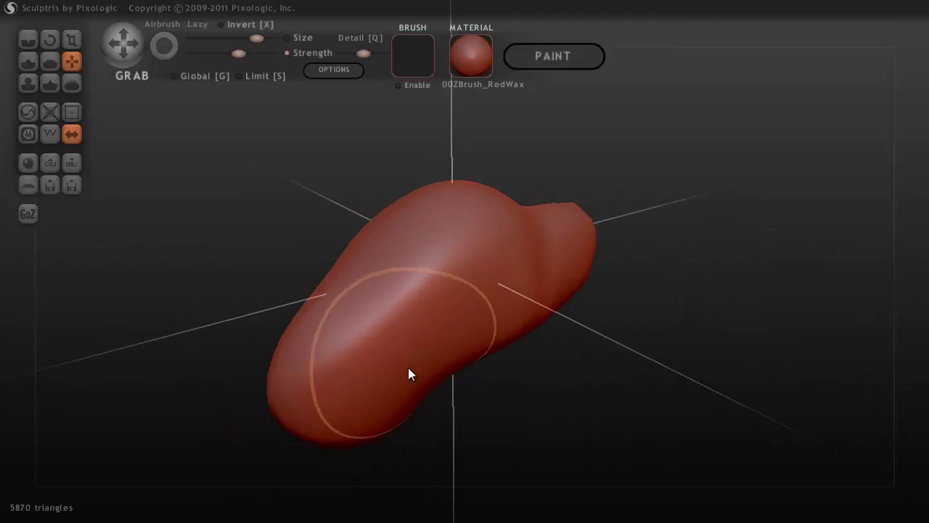
{"action": "mouse_move", "coordinate": [408, 368]}
{"action": "left_mouse_down"}
{"action": "mouse_move", "coordinate": [402, 409]}
{"action": "mouse_move", "coordinate": [418, 426]}
{"action": "mouse_move", "coordinate": [371, 416]}
{"action": "mouse_move", "coordinate": [369, 444]}
{"action": "left_mouse_up"}
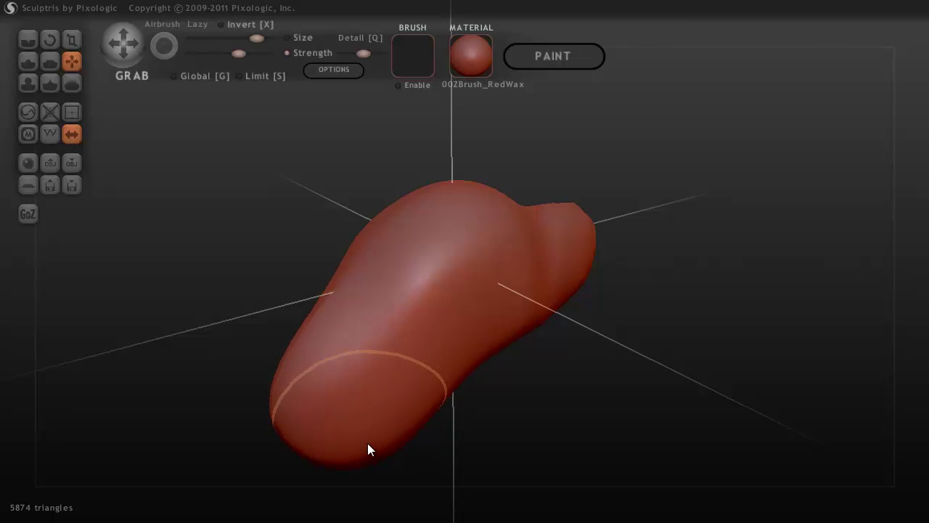
Step: Check the head from below and the sides, and widen the snout near its tip with Grab strokes
{"action": "mouse_move", "coordinate": [368, 449]}
{"action": "right_mouse_down"}
{"action": "mouse_move", "coordinate": [421, 375]}
{"action": "mouse_move", "coordinate": [409, 363]}
{"action": "mouse_move", "coordinate": [424, 295]}
{"action": "mouse_move", "coordinate": [297, 353]}
{"action": "right_mouse_up"}
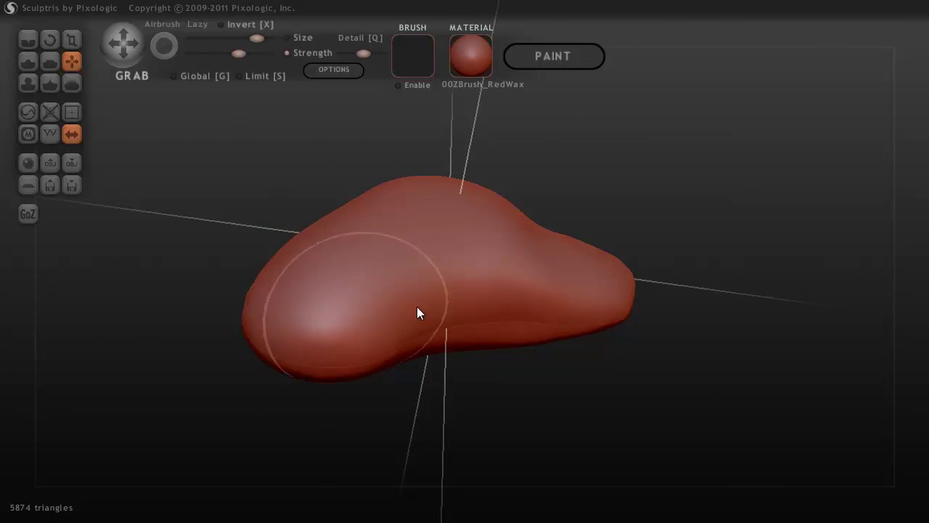
{"action": "mouse_move", "coordinate": [417, 312]}
{"action": "right_mouse_down"}
{"action": "mouse_move", "coordinate": [518, 344]}
{"action": "mouse_move", "coordinate": [525, 328]}
{"action": "mouse_move", "coordinate": [502, 377]}
{"action": "right_mouse_up"}
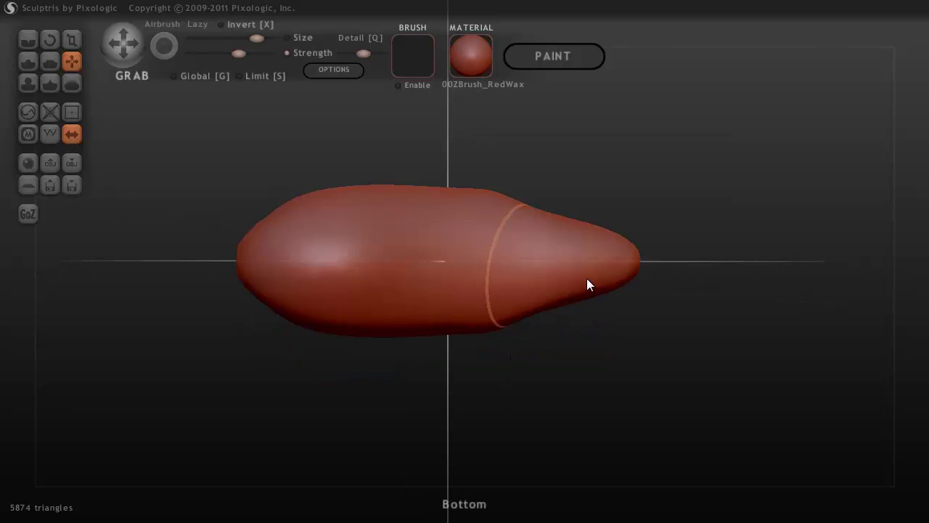
{"action": "right_click_drag", "start_coordinate": [587, 278], "coordinate": [510, 366]}
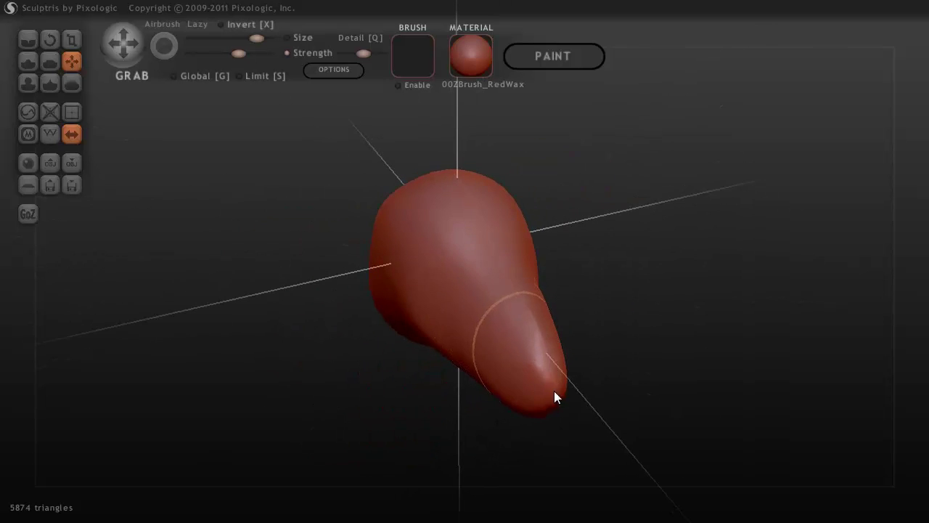
{"action": "right_click_drag", "start_coordinate": [554, 395], "coordinate": [685, 307]}
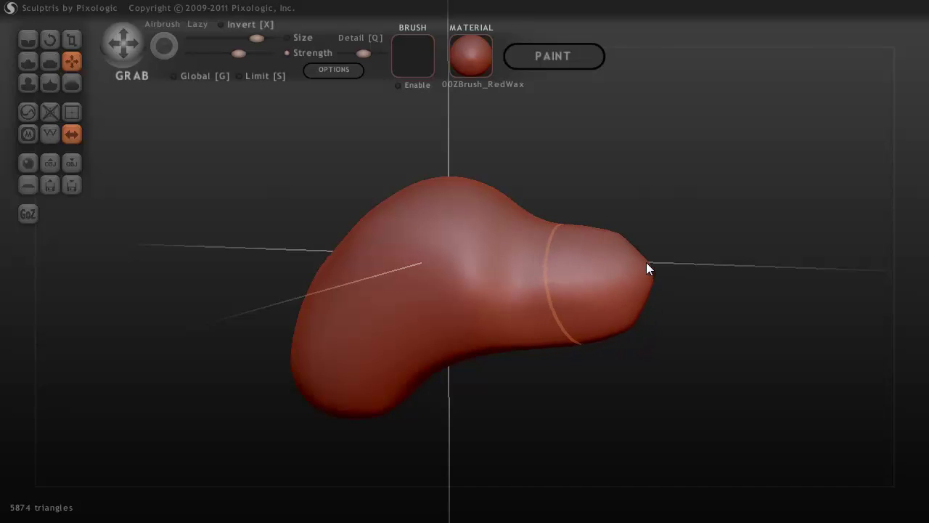
{"action": "left_click_drag", "start_coordinate": [646, 265], "coordinate": [664, 270]}
{"action": "mouse_move", "coordinate": [663, 269]}
{"action": "right_mouse_down"}
{"action": "mouse_move", "coordinate": [600, 303]}
{"action": "mouse_move", "coordinate": [547, 299]}
{"action": "mouse_move", "coordinate": [591, 264]}
{"action": "mouse_move", "coordinate": [530, 266]}
{"action": "mouse_move", "coordinate": [574, 290]}
{"action": "mouse_move", "coordinate": [567, 284]}
{"action": "right_mouse_up"}
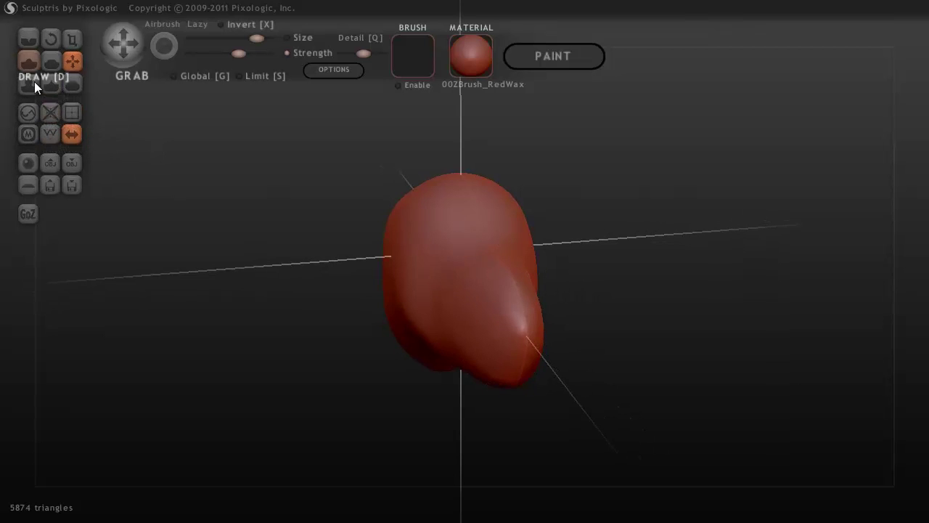
{"action": "scroll", "coordinate": [480, 304], "scroll_direction": "up", "scroll_amount": 4}
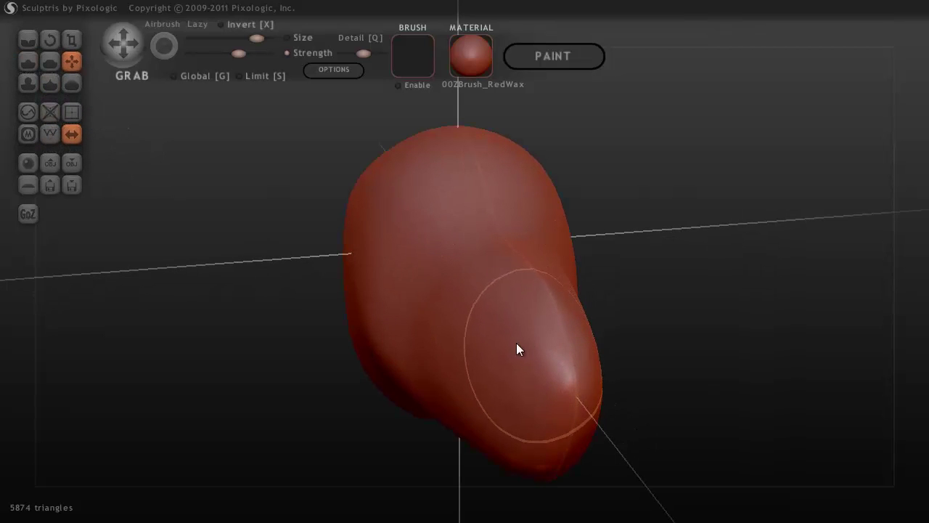
{"action": "mouse_move", "coordinate": [516, 344]}
{"action": "left_mouse_down"}
{"action": "mouse_move", "coordinate": [501, 334]}
{"action": "mouse_move", "coordinate": [431, 358]}
{"action": "mouse_move", "coordinate": [434, 380]}
{"action": "mouse_move", "coordinate": [458, 377]}
{"action": "left_mouse_up"}
{"action": "right_click_drag", "start_coordinate": [458, 378], "coordinate": [563, 324]}
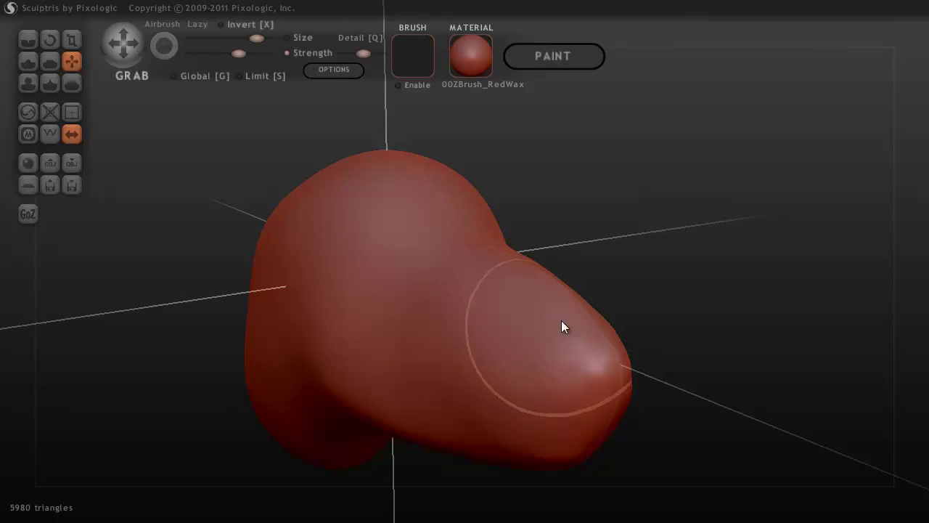
{"action": "left_click_drag", "start_coordinate": [583, 339], "coordinate": [498, 340]}
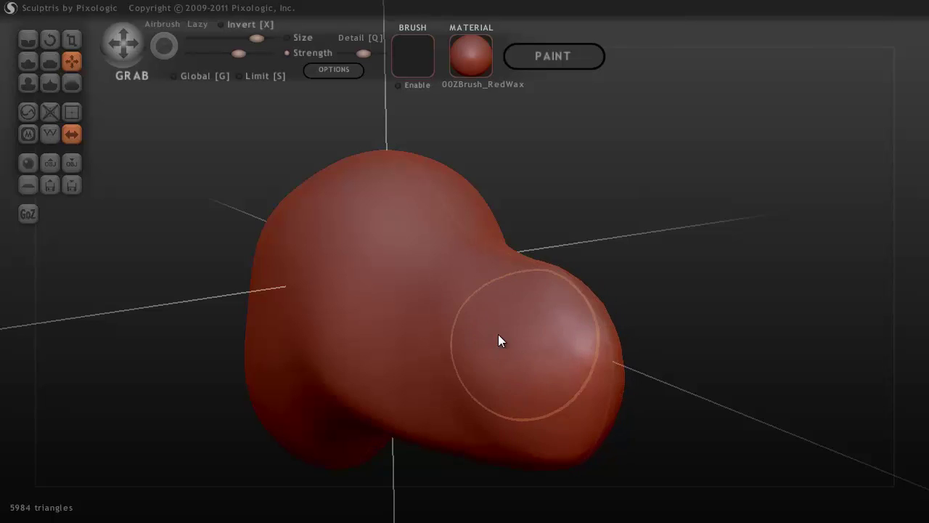
{"action": "mouse_move", "coordinate": [595, 325]}
{"action": "right_mouse_down"}
{"action": "mouse_move", "coordinate": [552, 331]}
{"action": "mouse_move", "coordinate": [487, 392]}
{"action": "right_mouse_up"}
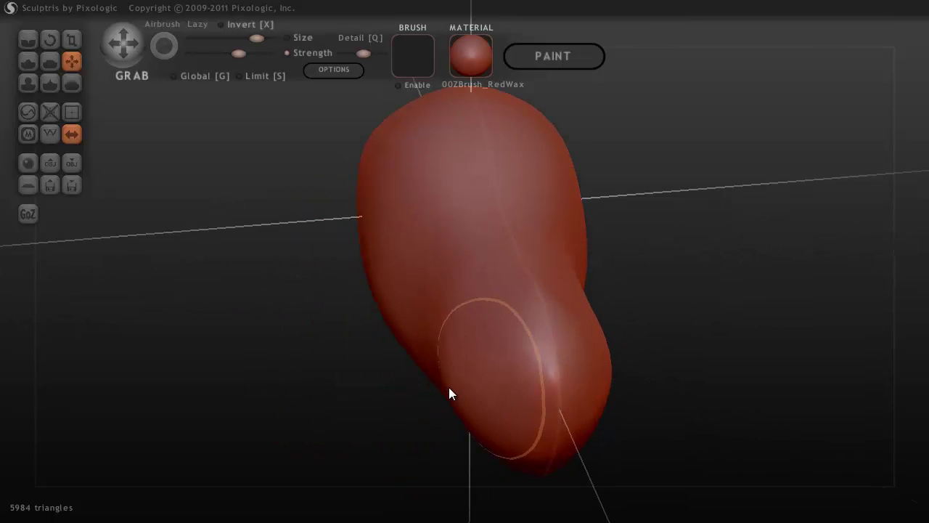
Step: Turn on the wireframe display for the head and make Draw the active brush
{"action": "mouse_move", "coordinate": [552, 373]}
{"action": "right_mouse_down"}
{"action": "mouse_move", "coordinate": [660, 355]}
{"action": "mouse_move", "coordinate": [588, 384]}
{"action": "mouse_move", "coordinate": [586, 401]}
{"action": "mouse_move", "coordinate": [569, 403]}
{"action": "right_mouse_up"}
{"action": "mouse_move", "coordinate": [368, 360]}
{"action": "right_mouse_down"}
{"action": "mouse_move", "coordinate": [291, 342]}
{"action": "mouse_move", "coordinate": [239, 370]}
{"action": "mouse_move", "coordinate": [327, 390]}
{"action": "mouse_move", "coordinate": [330, 357]}
{"action": "mouse_move", "coordinate": [402, 348]}
{"action": "mouse_move", "coordinate": [339, 363]}
{"action": "mouse_move", "coordinate": [354, 369]}
{"action": "mouse_move", "coordinate": [219, 372]}
{"action": "mouse_move", "coordinate": [302, 390]}
{"action": "mouse_move", "coordinate": [359, 368]}
{"action": "mouse_move", "coordinate": [351, 368]}
{"action": "right_mouse_up"}
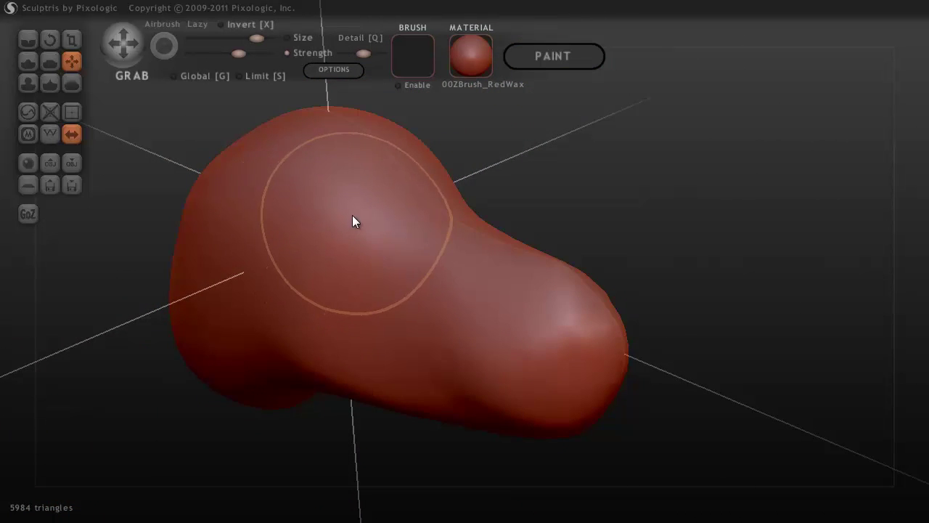
{"action": "left_click", "coordinate": [27, 61]}
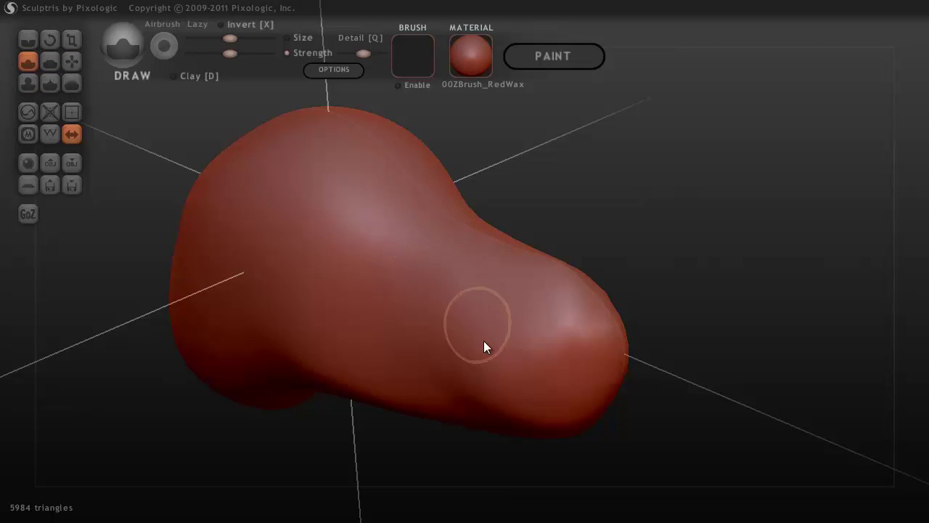
{"action": "left_click", "coordinate": [47, 59]}
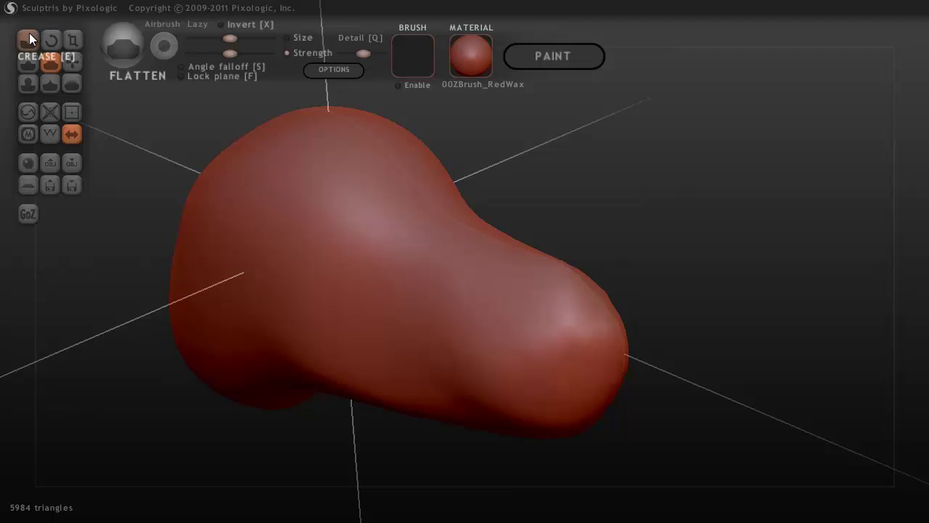
{"action": "left_click", "coordinate": [50, 135]}
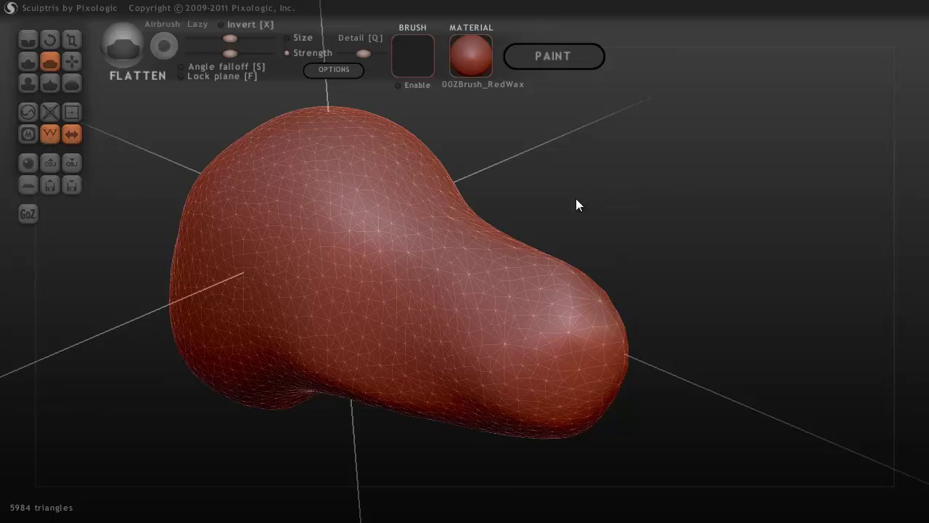
{"action": "left_click_drag", "start_coordinate": [632, 202], "coordinate": [660, 194]}
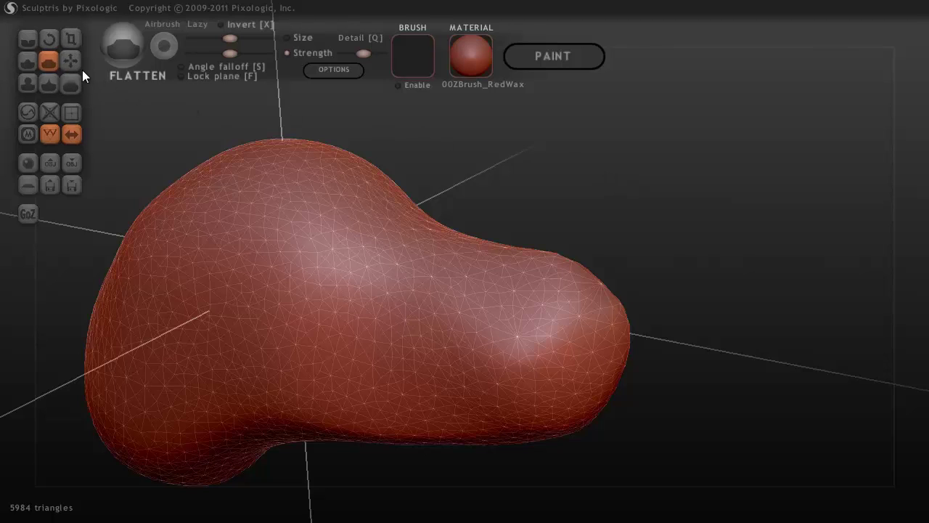
{"action": "left_click", "coordinate": [28, 62]}
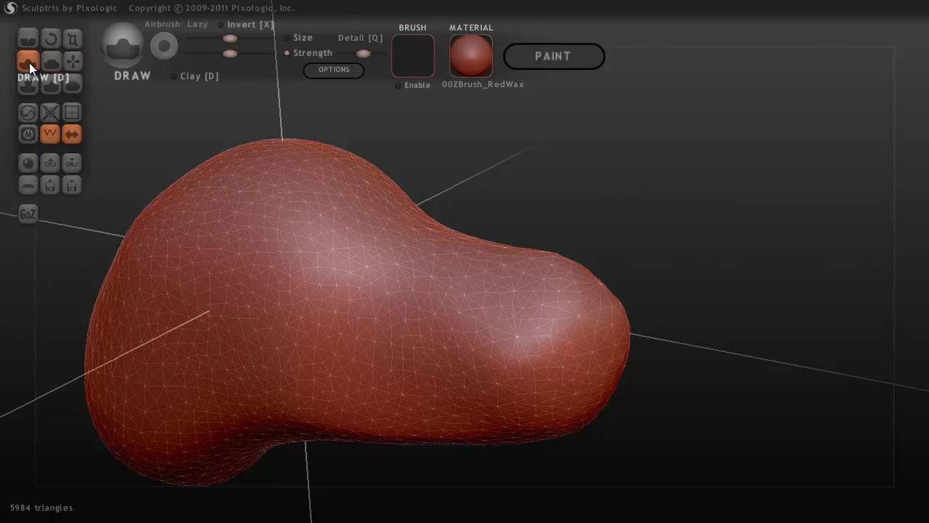
Step: Save the sculpture in the ABA_2013_saison_IV documents folder under a file name beginning with "dog_"
{"action": "left_click", "coordinate": [67, 184]}
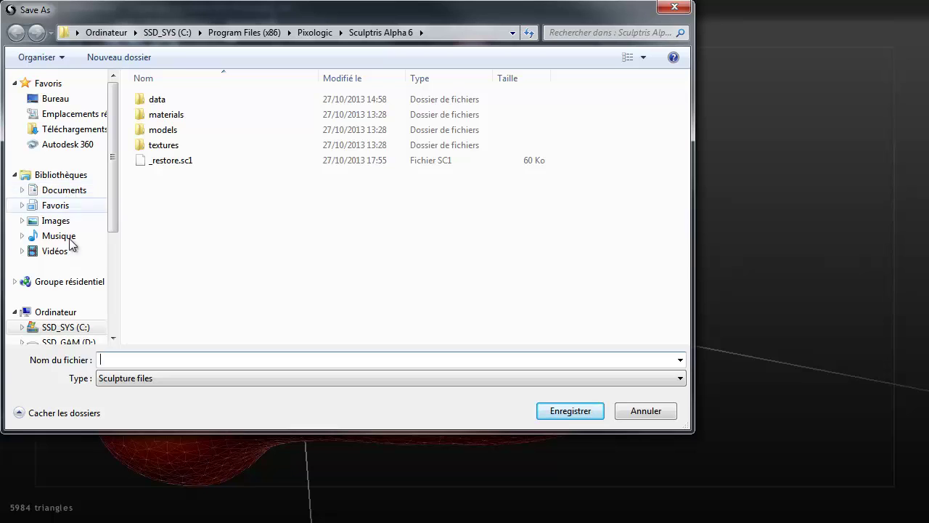
{"action": "left_click", "coordinate": [62, 190]}
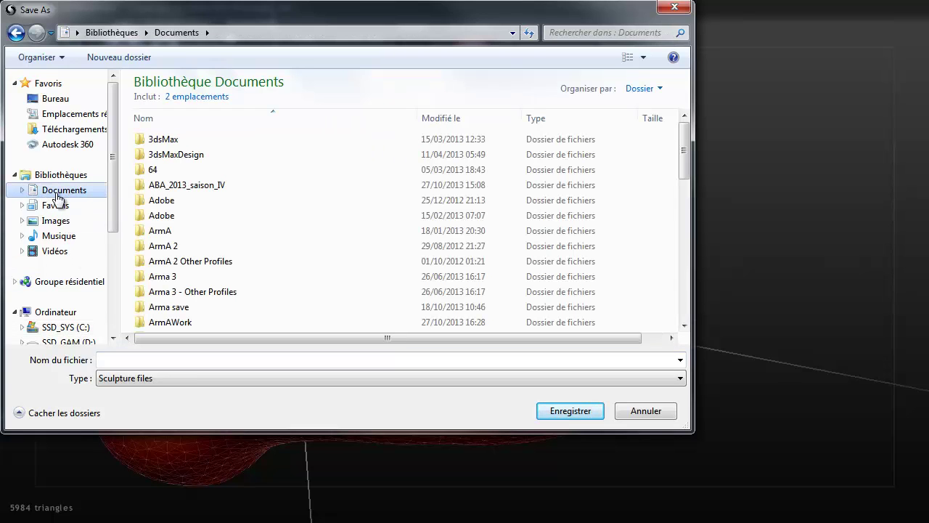
{"action": "double_click", "coordinate": [165, 183]}
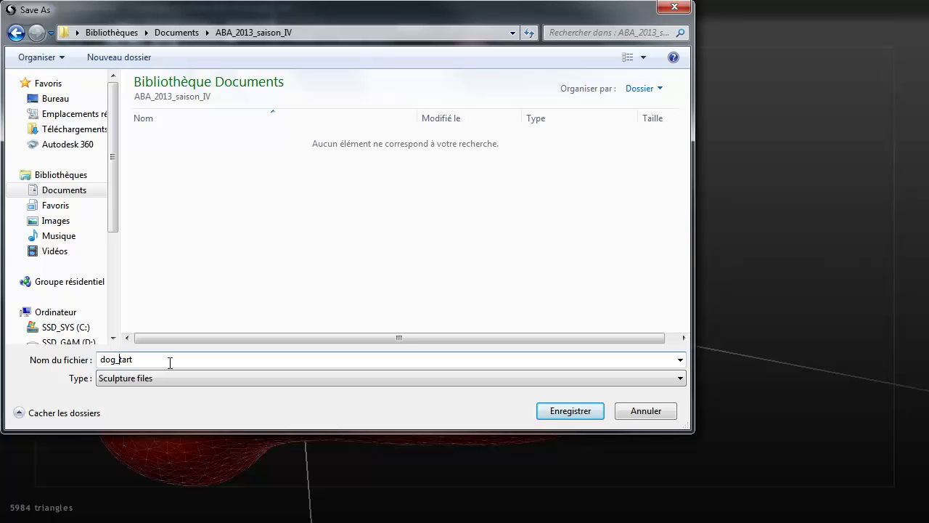
{"action": "key", "text": "Return"}
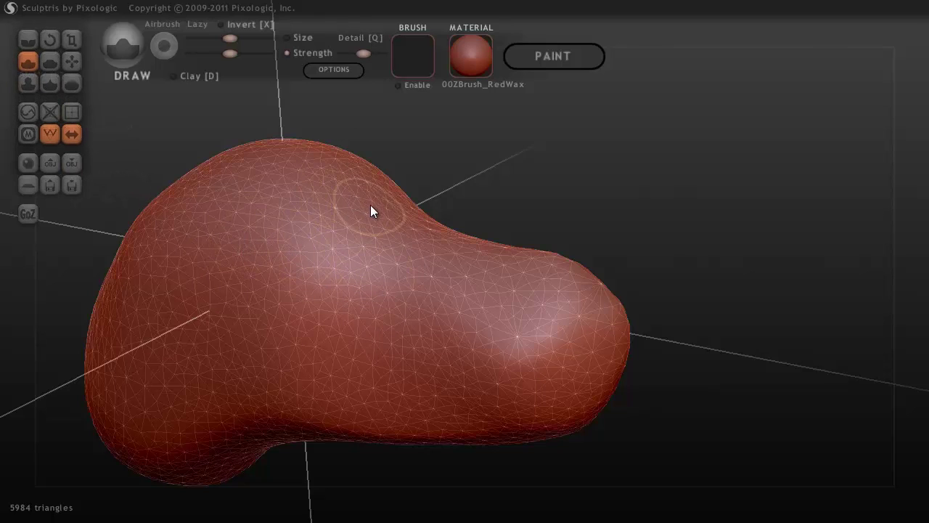
Step: Undo a trial Draw stroke near the brow, lower the brush detail close to its minimum and sculpt rimmed eye hollows
{"action": "mouse_move", "coordinate": [385, 201]}
{"action": "left_mouse_down"}
{"action": "mouse_move", "coordinate": [323, 256]}
{"action": "mouse_move", "coordinate": [292, 263]}
{"action": "mouse_move", "coordinate": [279, 297]}
{"action": "left_mouse_up"}
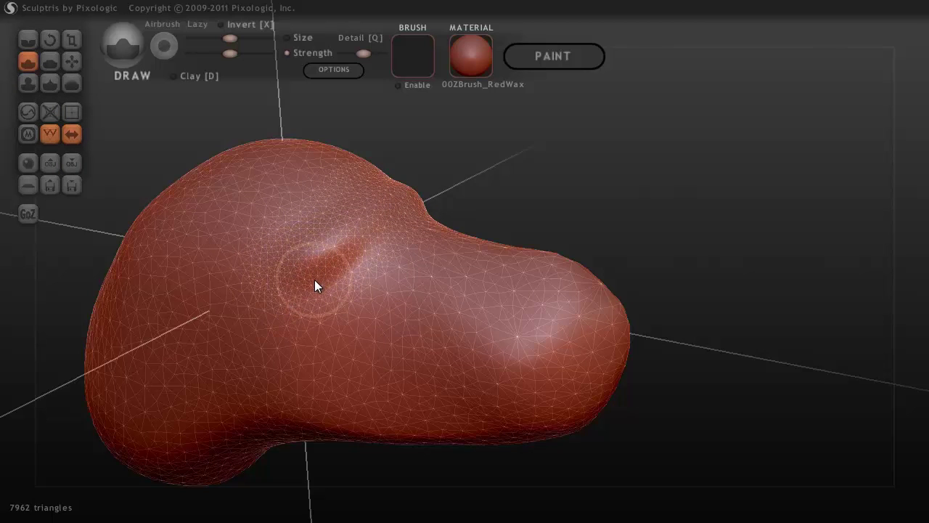
{"action": "key", "text": "ctrl+z"}
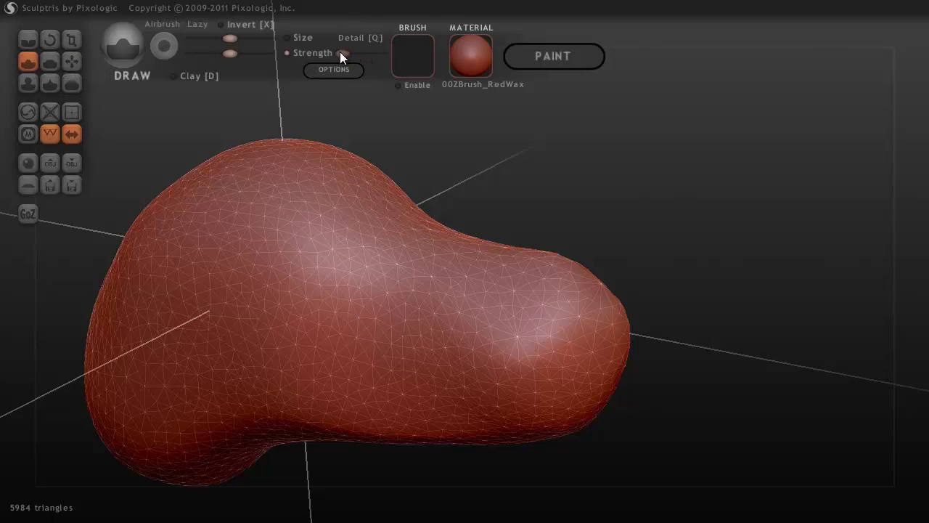
{"action": "mouse_move", "coordinate": [359, 199]}
{"action": "left_mouse_down"}
{"action": "mouse_move", "coordinate": [297, 248]}
{"action": "mouse_move", "coordinate": [363, 199]}
{"action": "mouse_move", "coordinate": [405, 236]}
{"action": "mouse_move", "coordinate": [384, 253]}
{"action": "mouse_move", "coordinate": [345, 258]}
{"action": "mouse_move", "coordinate": [365, 233]}
{"action": "mouse_move", "coordinate": [353, 242]}
{"action": "mouse_move", "coordinate": [354, 268]}
{"action": "mouse_move", "coordinate": [344, 260]}
{"action": "left_mouse_up"}
{"action": "mouse_move", "coordinate": [343, 260]}
{"action": "right_mouse_down"}
{"action": "mouse_move", "coordinate": [464, 234]}
{"action": "mouse_move", "coordinate": [363, 219]}
{"action": "mouse_move", "coordinate": [454, 257]}
{"action": "mouse_move", "coordinate": [432, 264]}
{"action": "right_mouse_up"}
{"action": "mouse_move", "coordinate": [434, 265]}
{"action": "left_mouse_down"}
{"action": "mouse_move", "coordinate": [373, 234]}
{"action": "mouse_move", "coordinate": [300, 263]}
{"action": "mouse_move", "coordinate": [338, 234]}
{"action": "left_mouse_up"}
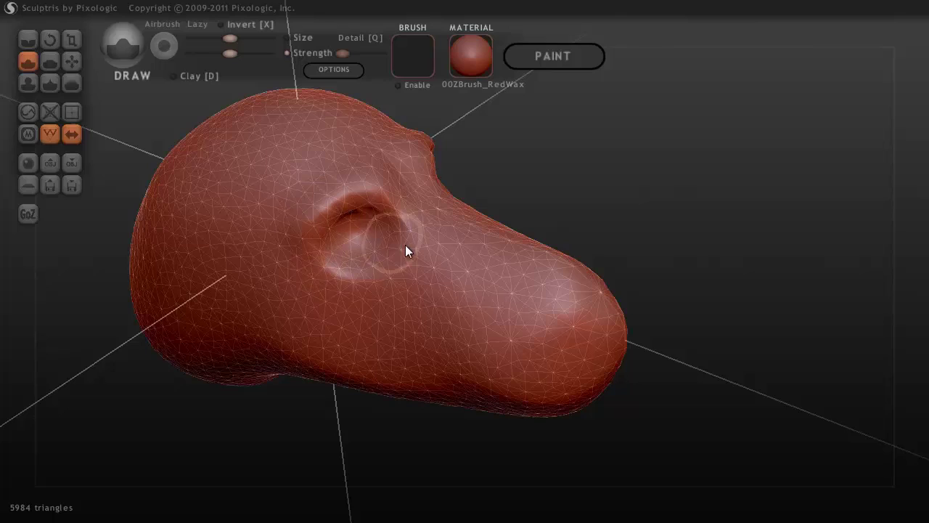
{"action": "mouse_move", "coordinate": [399, 294]}
{"action": "right_mouse_down"}
{"action": "mouse_move", "coordinate": [370, 237]}
{"action": "mouse_move", "coordinate": [439, 313]}
{"action": "mouse_move", "coordinate": [384, 288]}
{"action": "mouse_move", "coordinate": [394, 263]}
{"action": "mouse_move", "coordinate": [378, 234]}
{"action": "right_mouse_up"}
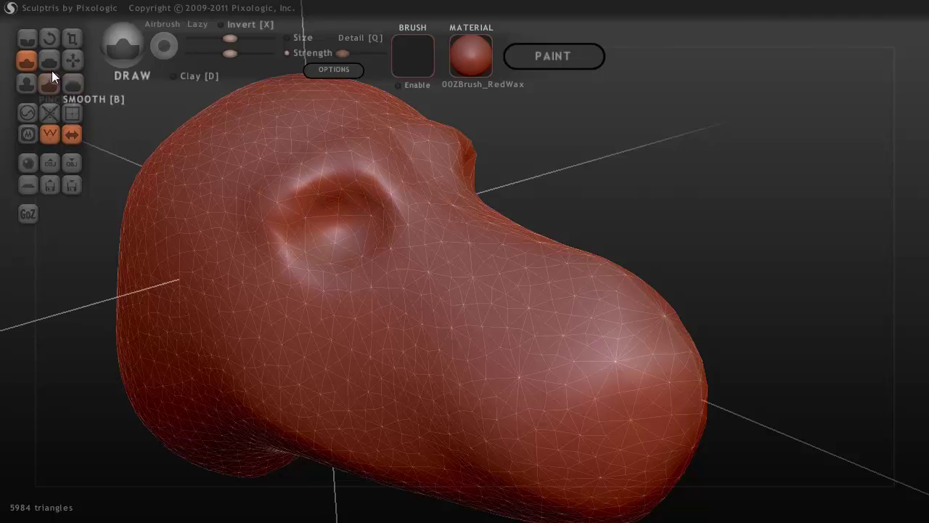
Step: Raise the brush detail to about the middle of its range and smooth the rim above the eye socket
{"action": "left_click", "coordinate": [71, 84]}
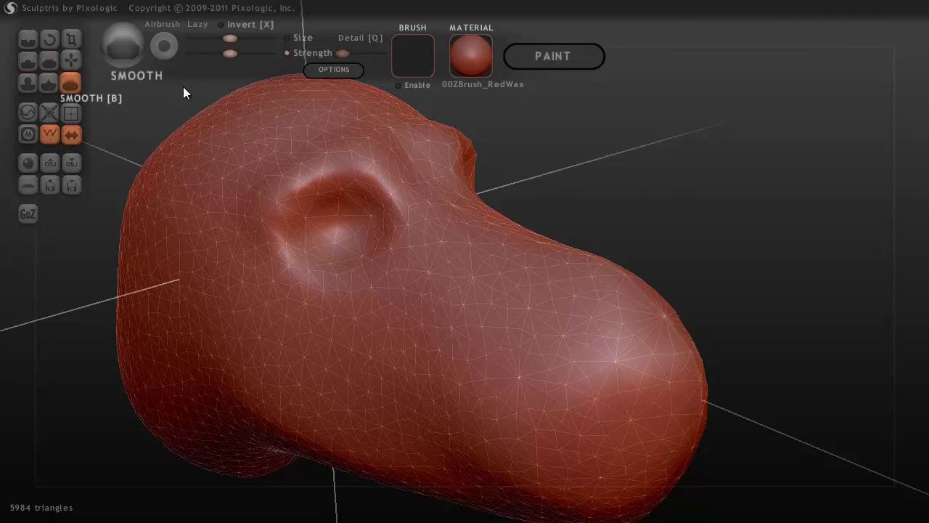
{"action": "left_click", "coordinate": [358, 54]}
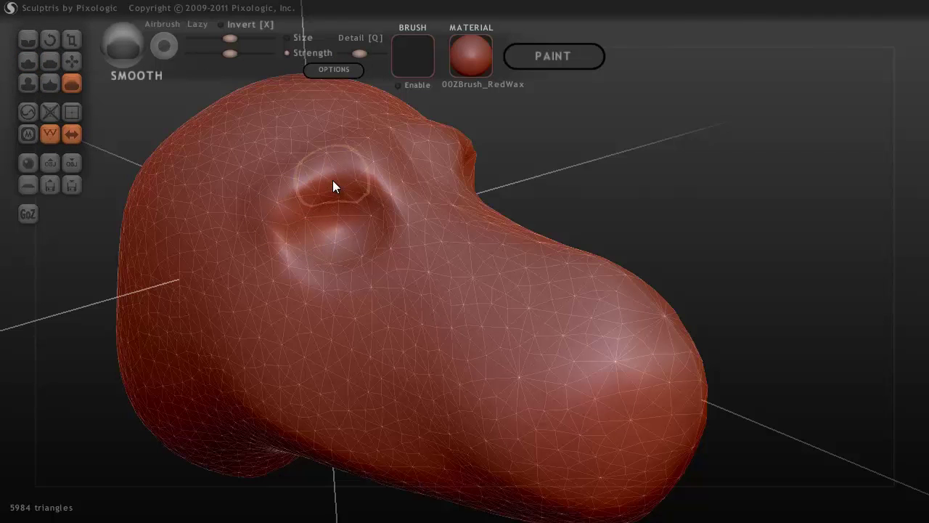
{"action": "scroll", "coordinate": [332, 180], "scroll_direction": "up", "scroll_amount": 3}
{"action": "mouse_move", "coordinate": [311, 180]}
{"action": "left_mouse_down"}
{"action": "mouse_move", "coordinate": [281, 229]}
{"action": "mouse_move", "coordinate": [350, 266]}
{"action": "mouse_move", "coordinate": [333, 179]}
{"action": "mouse_move", "coordinate": [246, 192]}
{"action": "left_mouse_up"}
Step: Refine the eye sockets with the Draw brush and build up a rounded bulge on each side of the snout tip
{"action": "left_click", "coordinate": [29, 63]}
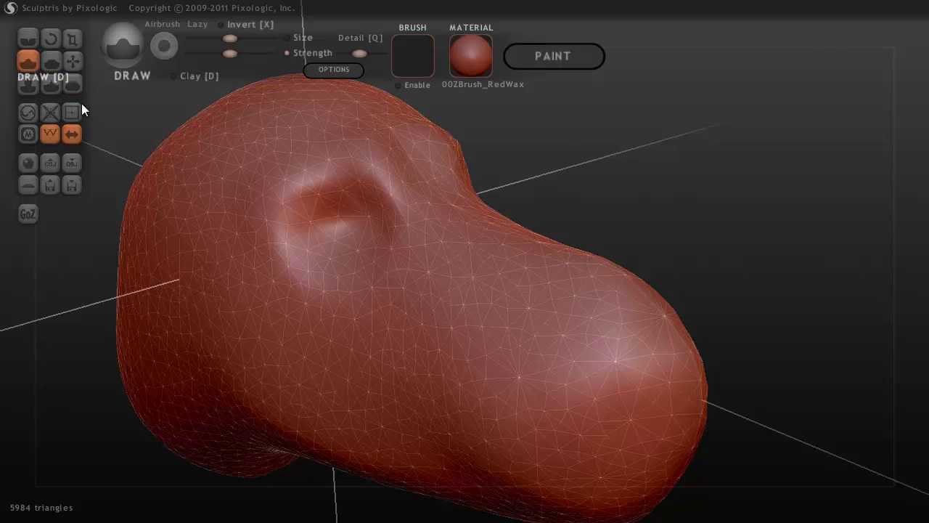
{"action": "mouse_move", "coordinate": [393, 192]}
{"action": "left_mouse_down"}
{"action": "mouse_move", "coordinate": [355, 178]}
{"action": "mouse_move", "coordinate": [278, 207]}
{"action": "mouse_move", "coordinate": [269, 224]}
{"action": "mouse_move", "coordinate": [363, 185]}
{"action": "mouse_move", "coordinate": [400, 226]}
{"action": "mouse_move", "coordinate": [498, 269]}
{"action": "mouse_move", "coordinate": [554, 279]}
{"action": "mouse_move", "coordinate": [566, 394]}
{"action": "mouse_move", "coordinate": [602, 385]}
{"action": "mouse_move", "coordinate": [606, 312]}
{"action": "mouse_move", "coordinate": [622, 376]}
{"action": "mouse_move", "coordinate": [651, 376]}
{"action": "mouse_move", "coordinate": [652, 327]}
{"action": "mouse_move", "coordinate": [660, 336]}
{"action": "left_mouse_up"}
{"action": "mouse_move", "coordinate": [660, 356]}
{"action": "right_mouse_down"}
{"action": "mouse_move", "coordinate": [672, 310]}
{"action": "mouse_move", "coordinate": [723, 345]}
{"action": "mouse_move", "coordinate": [647, 344]}
{"action": "right_mouse_up"}
{"action": "mouse_move", "coordinate": [647, 343]}
{"action": "left_mouse_down", "text": "shift"}
{"action": "mouse_move", "coordinate": [612, 315]}
{"action": "mouse_move", "coordinate": [627, 355]}
{"action": "mouse_move", "coordinate": [595, 367]}
{"action": "mouse_move", "coordinate": [644, 372]}
{"action": "left_mouse_up", "text": "shift"}
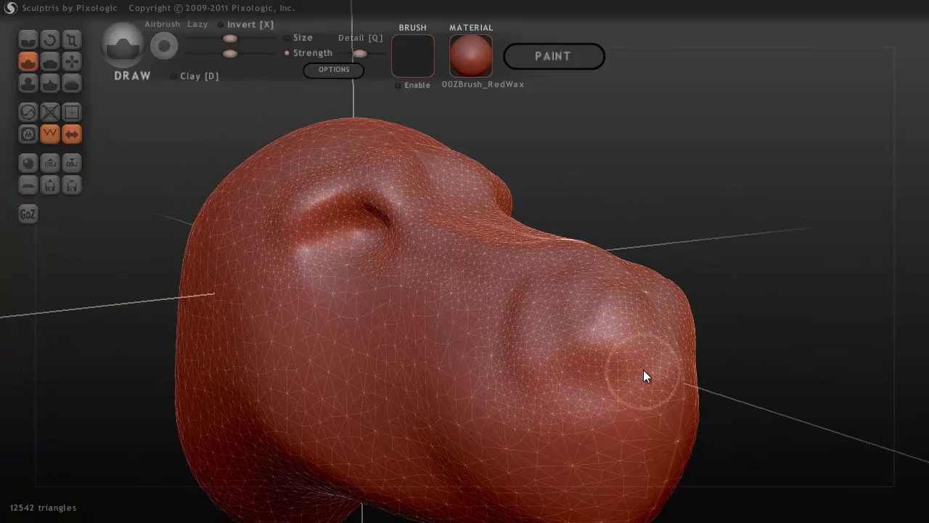
{"action": "mouse_move", "coordinate": [645, 373]}
{"action": "right_mouse_down"}
{"action": "mouse_move", "coordinate": [620, 363]}
{"action": "mouse_move", "coordinate": [649, 350]}
{"action": "mouse_move", "coordinate": [585, 331]}
{"action": "right_mouse_up"}
{"action": "mouse_move", "coordinate": [585, 332]}
{"action": "left_mouse_down"}
{"action": "mouse_move", "coordinate": [575, 347]}
{"action": "mouse_move", "coordinate": [627, 327]}
{"action": "mouse_move", "coordinate": [633, 294]}
{"action": "left_mouse_up"}
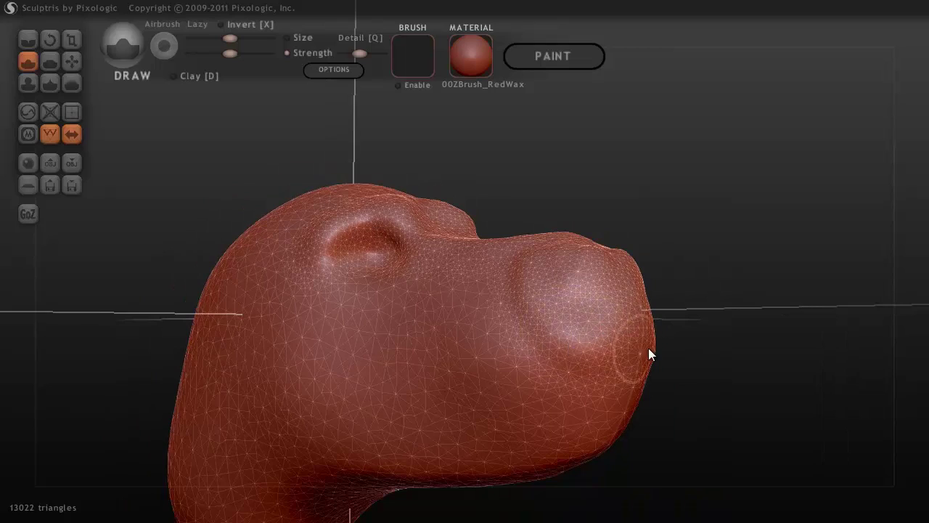
{"action": "right_click_drag", "start_coordinate": [649, 352], "coordinate": [546, 339]}
{"action": "mouse_move", "coordinate": [546, 339]}
{"action": "left_mouse_down"}
{"action": "mouse_move", "coordinate": [593, 368]}
{"action": "mouse_move", "coordinate": [604, 332]}
{"action": "mouse_move", "coordinate": [626, 315]}
{"action": "mouse_move", "coordinate": [609, 349]}
{"action": "mouse_move", "coordinate": [617, 317]}
{"action": "mouse_move", "coordinate": [637, 359]}
{"action": "mouse_move", "coordinate": [628, 324]}
{"action": "mouse_move", "coordinate": [619, 343]}
{"action": "left_mouse_up"}
{"action": "right_click_drag", "start_coordinate": [618, 337], "coordinate": [670, 347]}
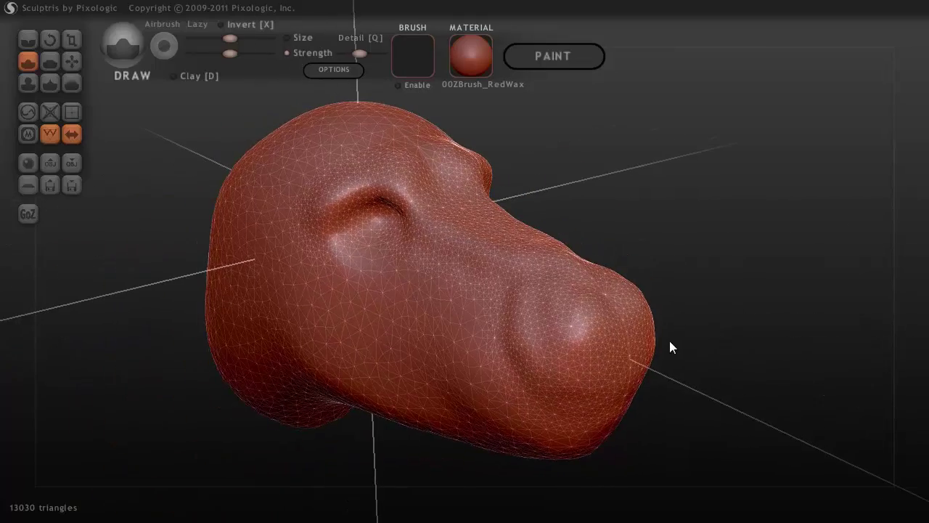
Step: Deepen the eye sockets into round hollows and refine their edges with the Draw strength reduced to about 25 percent
{"action": "mouse_move", "coordinate": [374, 215]}
{"action": "left_mouse_down"}
{"action": "mouse_move", "coordinate": [317, 234]}
{"action": "mouse_move", "coordinate": [345, 262]}
{"action": "mouse_move", "coordinate": [379, 233]}
{"action": "mouse_move", "coordinate": [325, 231]}
{"action": "mouse_move", "coordinate": [421, 253]}
{"action": "mouse_move", "coordinate": [313, 264]}
{"action": "mouse_move", "coordinate": [448, 253]}
{"action": "mouse_move", "coordinate": [353, 275]}
{"action": "left_mouse_up"}
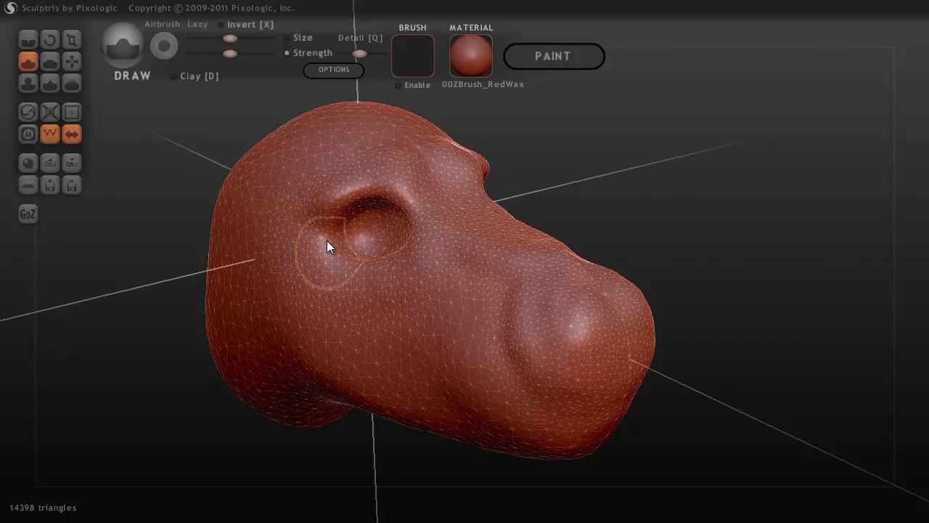
{"action": "key", "text": "shift"}
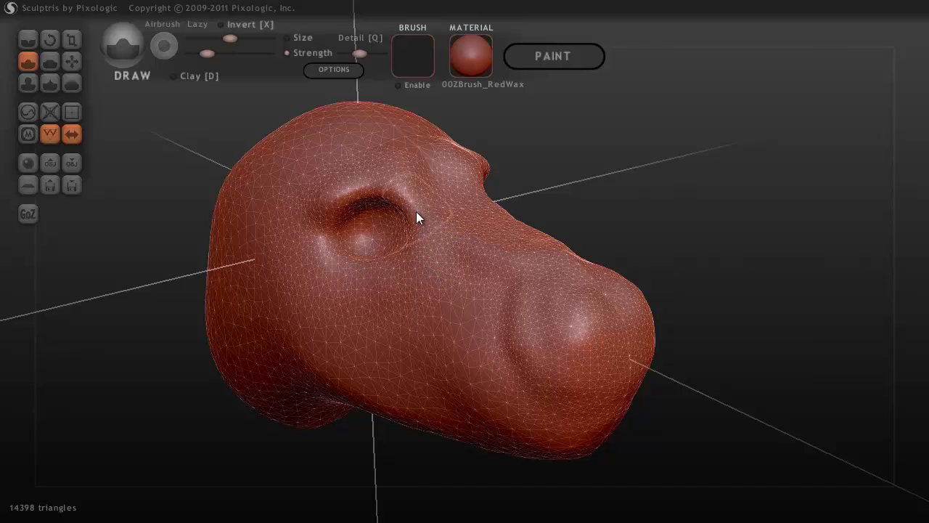
{"action": "mouse_move", "coordinate": [384, 269]}
{"action": "left_mouse_down"}
{"action": "mouse_move", "coordinate": [336, 249]}
{"action": "mouse_move", "coordinate": [322, 211]}
{"action": "left_mouse_up"}
{"action": "scroll", "coordinate": [435, 241], "scroll_direction": "down", "scroll_amount": 3, "text": "ctrl"}
{"action": "scroll", "coordinate": [433, 243], "scroll_direction": "up", "scroll_amount": 5, "text": "ctrl"}
{"action": "scroll", "coordinate": [432, 247], "scroll_direction": "down", "scroll_amount": 2, "text": "ctrl"}
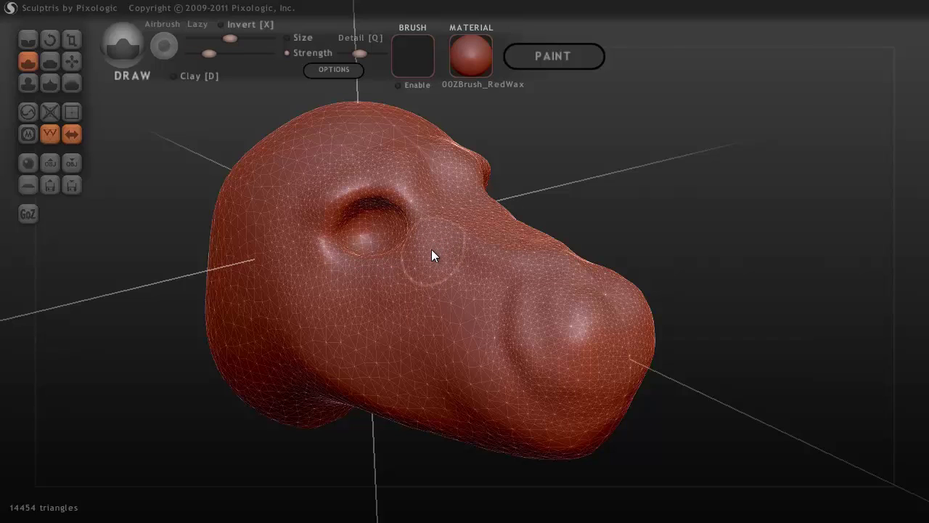
Step: Raise the Draw strength to about 75 percent and build up rounded ear bumps on the sides of the upper head
{"action": "scroll", "coordinate": [431, 256], "scroll_direction": "up", "scroll_amount": 2, "text": "shift"}
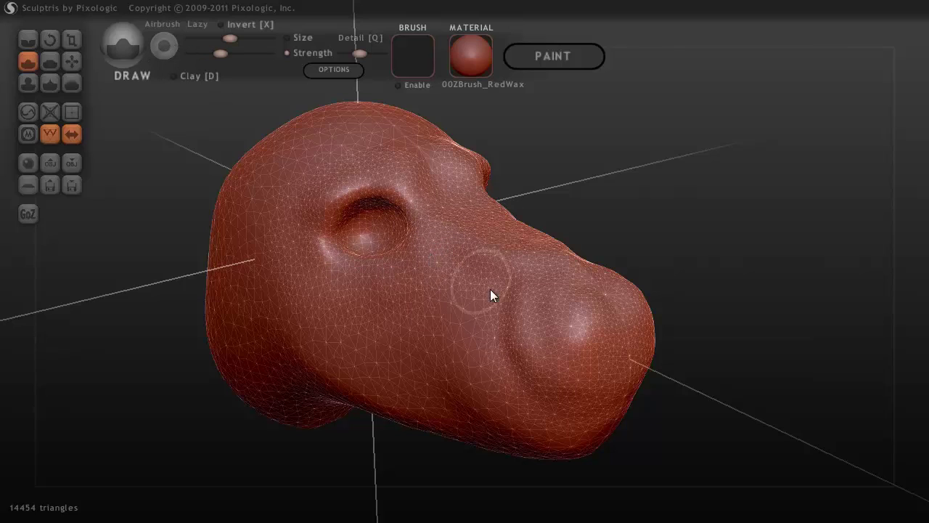
{"action": "middle_click_drag", "start_coordinate": [488, 393], "coordinate": [549, 327]}
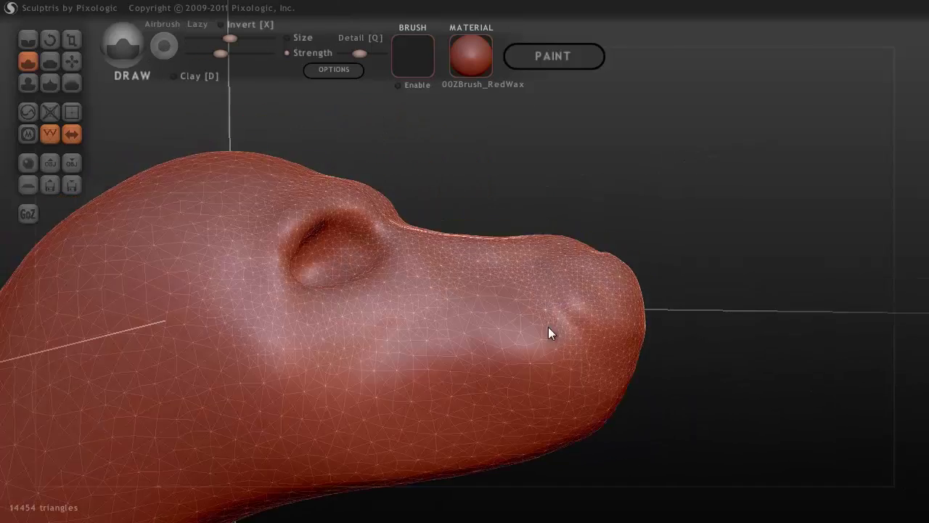
{"action": "right_click_drag", "start_coordinate": [549, 327], "coordinate": [36, 265]}
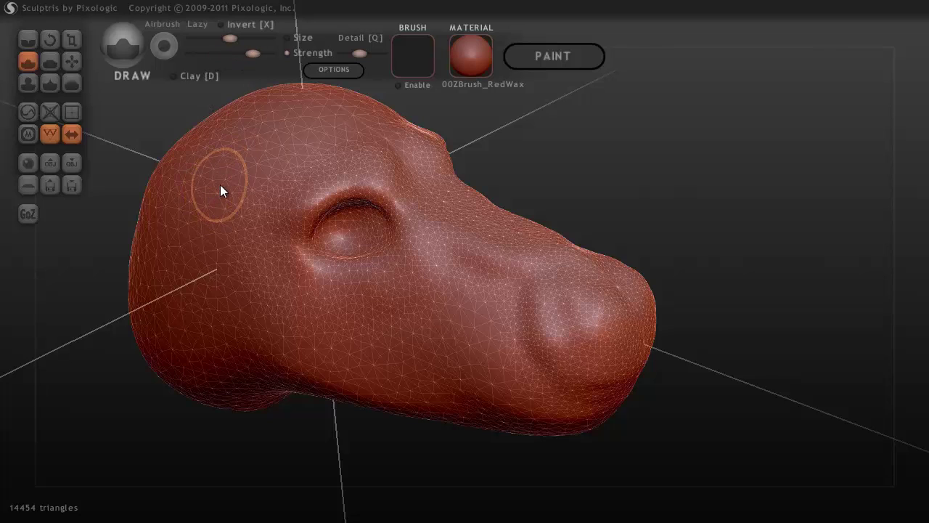
{"action": "mouse_move", "coordinate": [234, 164]}
{"action": "left_mouse_down"}
{"action": "mouse_move", "coordinate": [198, 216]}
{"action": "mouse_move", "coordinate": [224, 158]}
{"action": "mouse_move", "coordinate": [193, 211]}
{"action": "mouse_move", "coordinate": [219, 156]}
{"action": "mouse_move", "coordinate": [210, 166]}
{"action": "mouse_move", "coordinate": [191, 207]}
{"action": "mouse_move", "coordinate": [229, 159]}
{"action": "left_mouse_up"}
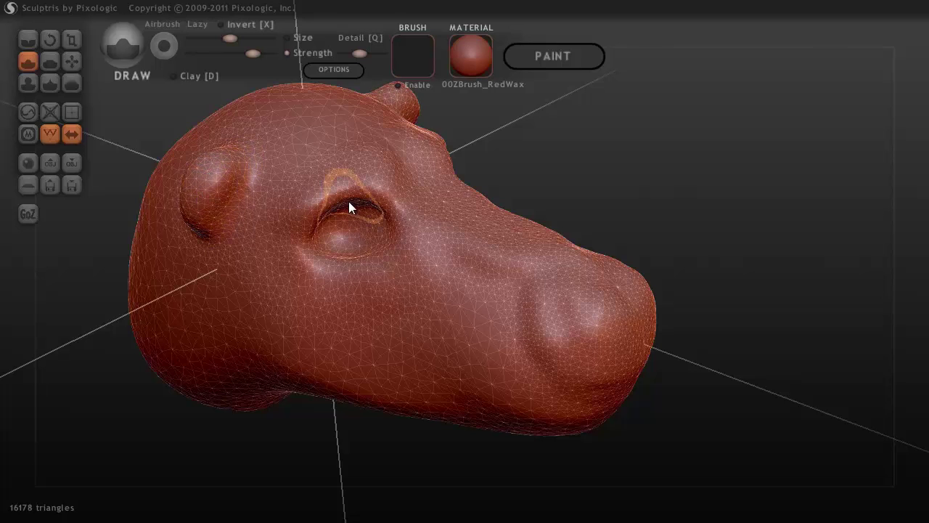
Step: Face the head from the front and activate the Grab brush at about half of the size range
{"action": "right_click_drag", "start_coordinate": [348, 202], "coordinate": [242, 162]}
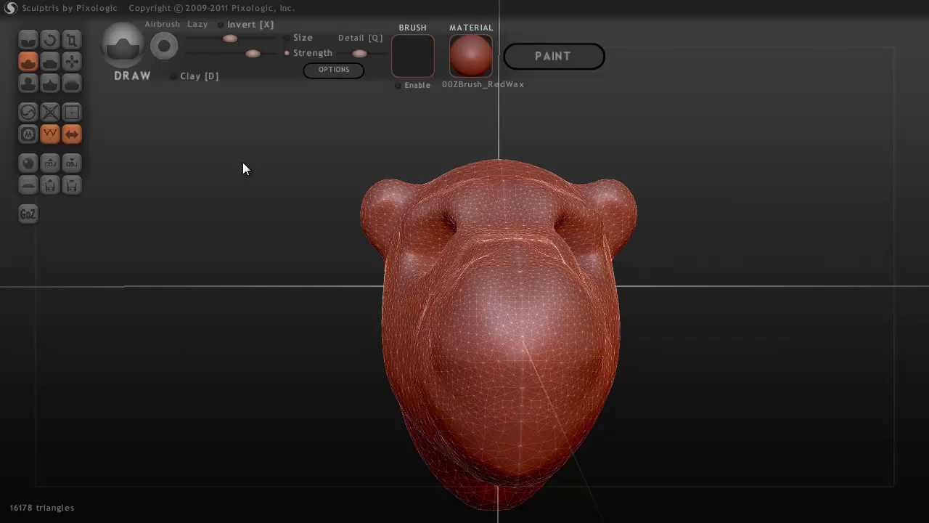
{"action": "left_click", "coordinate": [73, 61]}
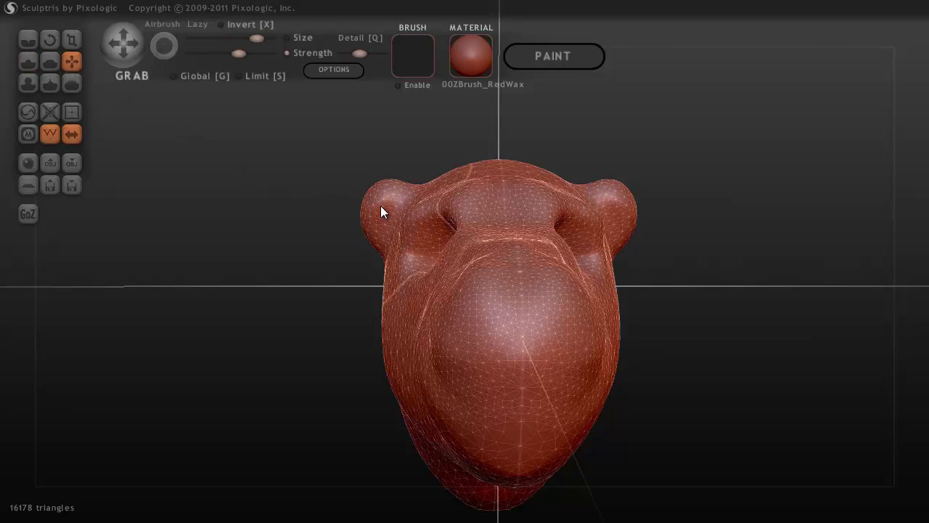
{"action": "scroll", "coordinate": [381, 207], "scroll_direction": "down", "scroll_amount": 4, "text": "shift"}
{"action": "scroll", "coordinate": [384, 207], "scroll_direction": "down", "scroll_amount": 1, "text": "shift"}
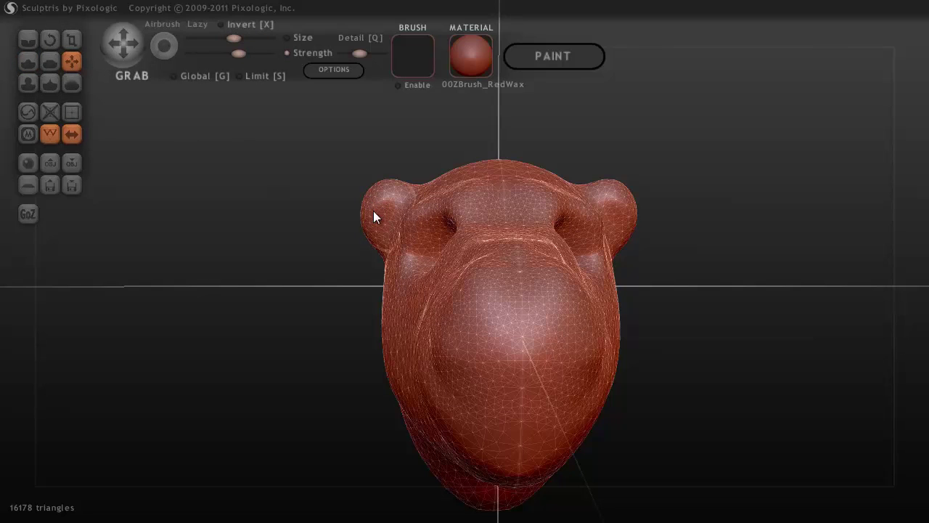
{"action": "scroll", "coordinate": [376, 211], "scroll_direction": "up", "scroll_amount": 1}
{"action": "left_click_drag", "start_coordinate": [376, 212], "coordinate": [353, 196]}
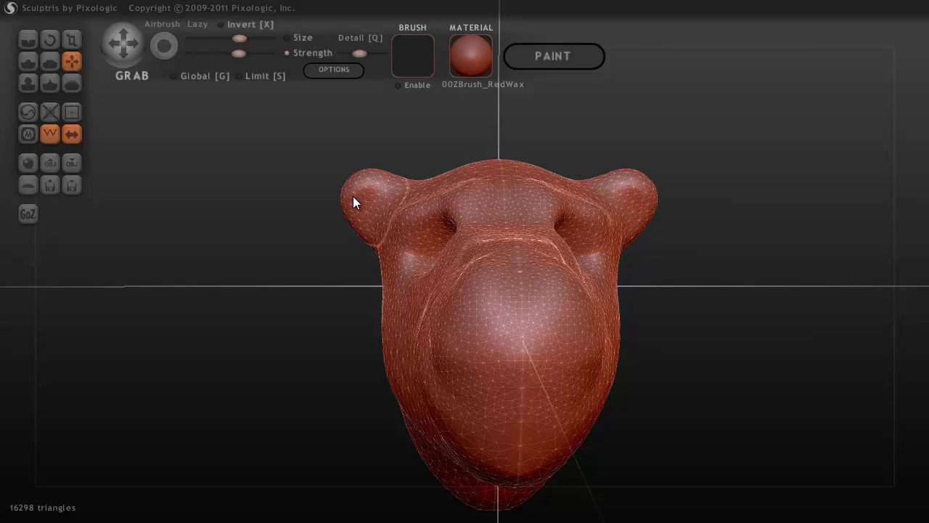
{"action": "key", "text": "ctrl+z"}
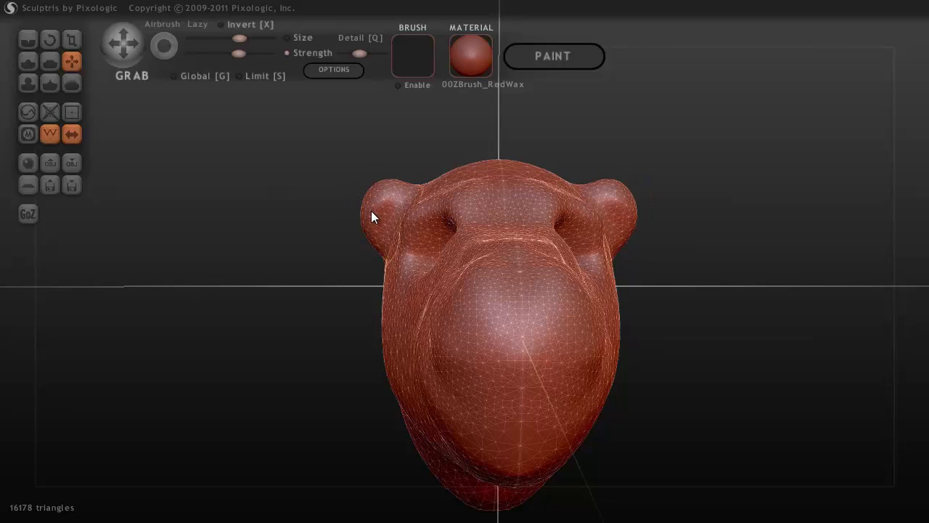
{"action": "scroll", "coordinate": [371, 210], "scroll_direction": "down", "scroll_amount": 1}
Step: Pull the ear bumps outward and upward into long ears with Grab, and reshape them from the side and above
{"action": "left_click_drag", "start_coordinate": [371, 211], "coordinate": [274, 138]}
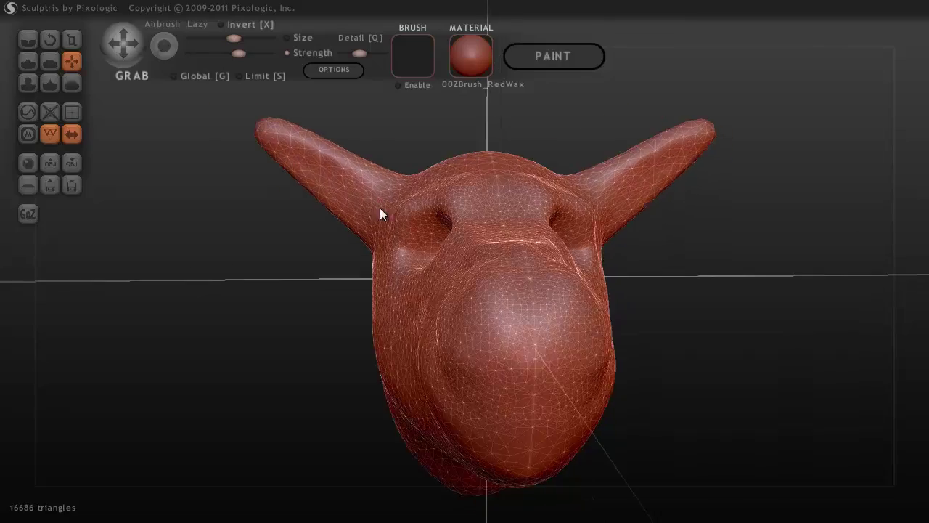
{"action": "mouse_move", "coordinate": [380, 215]}
{"action": "right_mouse_down"}
{"action": "mouse_move", "coordinate": [489, 239]}
{"action": "mouse_move", "coordinate": [506, 203]}
{"action": "mouse_move", "coordinate": [205, 271]}
{"action": "right_mouse_up"}
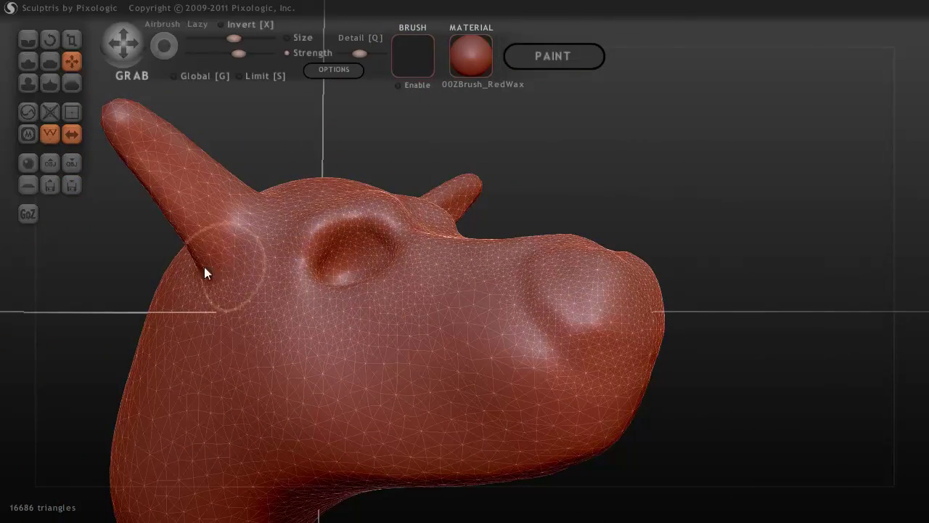
{"action": "mouse_move", "coordinate": [195, 235]}
{"action": "left_mouse_down"}
{"action": "mouse_move", "coordinate": [189, 261]}
{"action": "mouse_move", "coordinate": [213, 219]}
{"action": "mouse_move", "coordinate": [156, 203]}
{"action": "mouse_move", "coordinate": [152, 214]}
{"action": "left_mouse_up"}
{"action": "mouse_move", "coordinate": [152, 214]}
{"action": "right_mouse_down"}
{"action": "mouse_move", "coordinate": [255, 233]}
{"action": "mouse_move", "coordinate": [237, 310]}
{"action": "right_mouse_up"}
{"action": "left_click_drag", "start_coordinate": [79, 361], "coordinate": [102, 379]}
{"action": "mouse_move", "coordinate": [122, 312]}
{"action": "left_mouse_down"}
{"action": "mouse_move", "coordinate": [158, 305]}
{"action": "mouse_move", "coordinate": [164, 290]}
{"action": "left_mouse_up"}
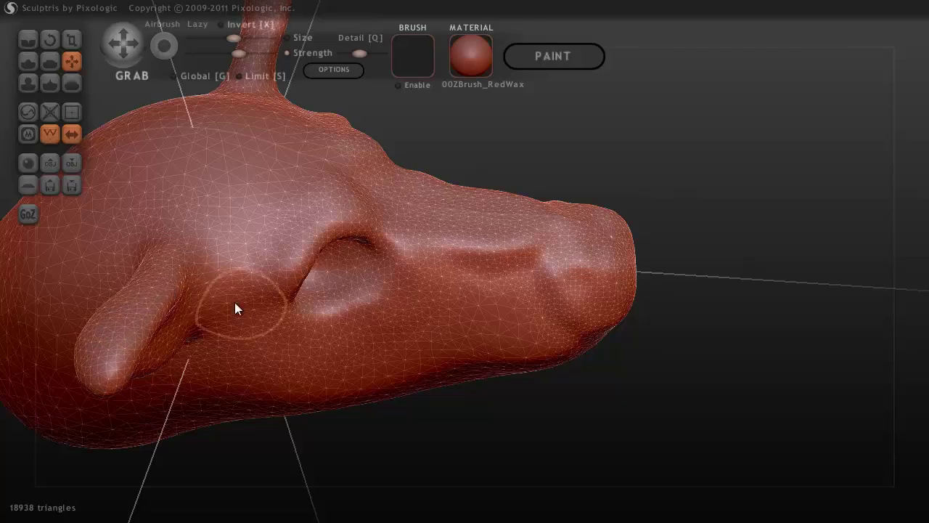
Step: Refine the long ears with the Grab brush while checking the head from several angles
{"action": "right_click_drag", "start_coordinate": [234, 307], "coordinate": [145, 263]}
{"action": "left_click_drag", "start_coordinate": [285, 168], "coordinate": [284, 171]}
{"action": "mouse_move", "coordinate": [285, 170]}
{"action": "right_mouse_down"}
{"action": "mouse_move", "coordinate": [339, 142]}
{"action": "mouse_move", "coordinate": [308, 165]}
{"action": "mouse_move", "coordinate": [440, 160]}
{"action": "mouse_move", "coordinate": [461, 213]}
{"action": "right_mouse_up"}
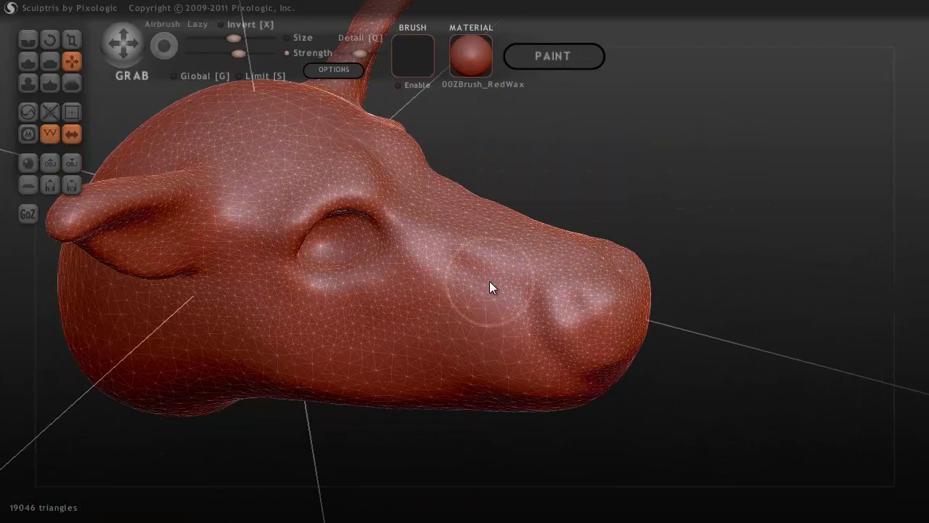
{"action": "mouse_move", "coordinate": [489, 283]}
{"action": "right_mouse_down"}
{"action": "mouse_move", "coordinate": [528, 211]}
{"action": "mouse_move", "coordinate": [429, 232]}
{"action": "mouse_move", "coordinate": [530, 214]}
{"action": "mouse_move", "coordinate": [592, 231]}
{"action": "mouse_move", "coordinate": [382, 226]}
{"action": "mouse_move", "coordinate": [493, 241]}
{"action": "mouse_move", "coordinate": [549, 223]}
{"action": "mouse_move", "coordinate": [533, 210]}
{"action": "mouse_move", "coordinate": [384, 222]}
{"action": "right_mouse_up"}
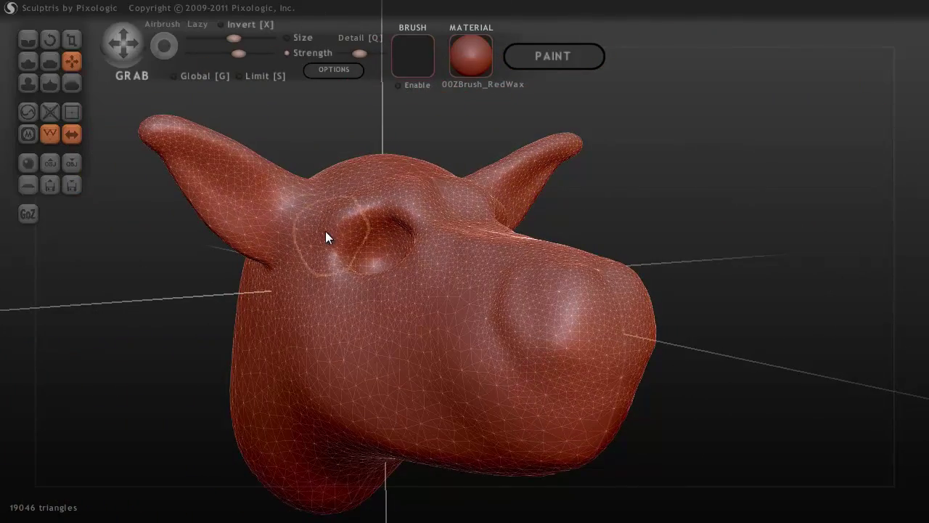
{"action": "mouse_move", "coordinate": [326, 237]}
{"action": "right_mouse_down"}
{"action": "mouse_move", "coordinate": [436, 278]}
{"action": "mouse_move", "coordinate": [341, 250]}
{"action": "right_mouse_up"}
{"action": "scroll", "coordinate": [199, 164], "scroll_direction": "down", "scroll_amount": 1, "text": "shift"}
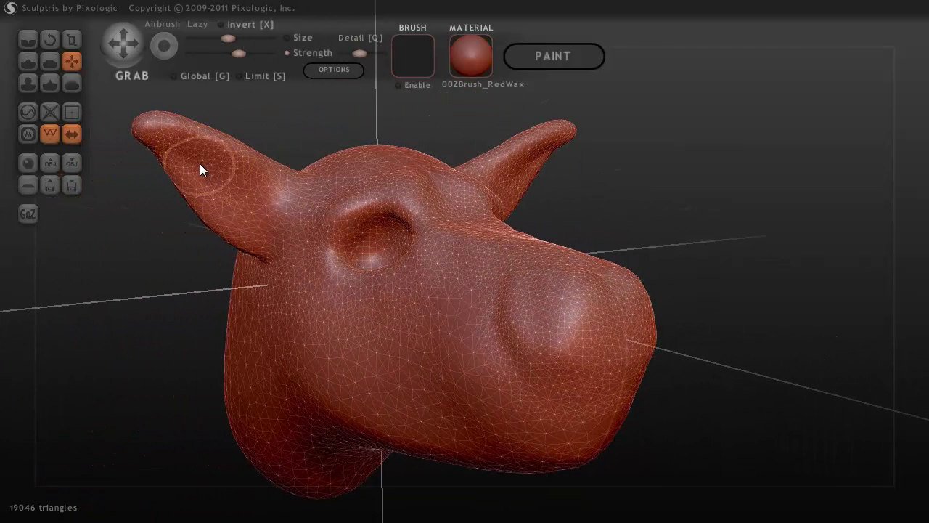
Step: Carve hollows into the inner faces of the ears with Draw, and adjust the ears' shape with Grab
{"action": "left_click", "coordinate": [27, 61]}
{"action": "mouse_move", "coordinate": [198, 162]}
{"action": "left_mouse_down"}
{"action": "mouse_move", "coordinate": [244, 210]}
{"action": "mouse_move", "coordinate": [238, 186]}
{"action": "mouse_move", "coordinate": [247, 181]}
{"action": "mouse_move", "coordinate": [252, 216]}
{"action": "left_mouse_up"}
{"action": "mouse_move", "coordinate": [263, 218]}
{"action": "right_mouse_down"}
{"action": "mouse_move", "coordinate": [346, 239]}
{"action": "mouse_move", "coordinate": [227, 255]}
{"action": "right_mouse_up"}
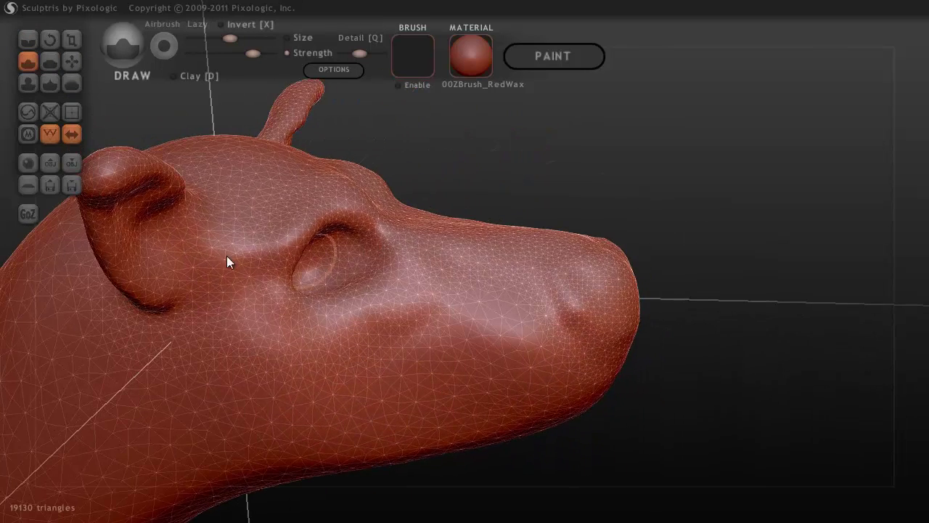
{"action": "mouse_move", "coordinate": [158, 246]}
{"action": "left_mouse_down"}
{"action": "mouse_move", "coordinate": [150, 242]}
{"action": "mouse_move", "coordinate": [185, 254]}
{"action": "mouse_move", "coordinate": [146, 258]}
{"action": "mouse_move", "coordinate": [144, 241]}
{"action": "mouse_move", "coordinate": [191, 257]}
{"action": "mouse_move", "coordinate": [171, 255]}
{"action": "left_mouse_up"}
{"action": "left_click", "coordinate": [71, 61]}
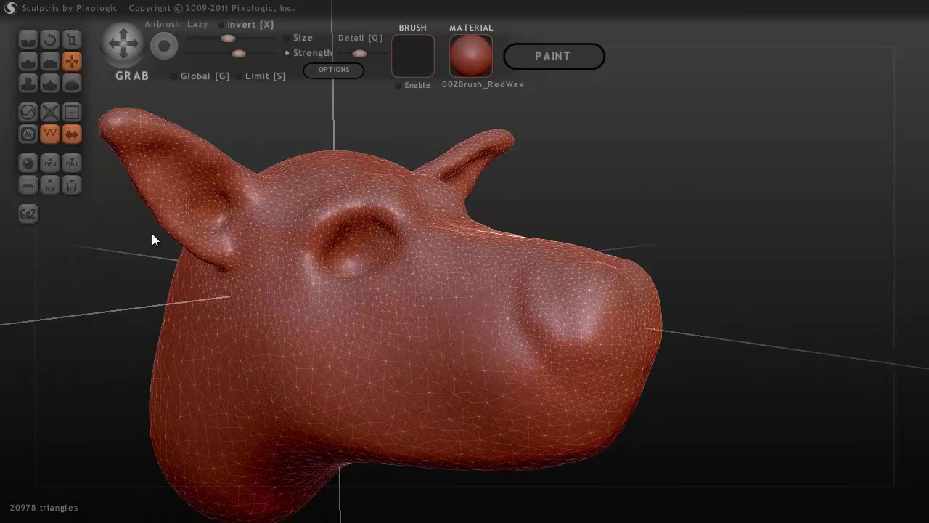
{"action": "left_click_drag", "start_coordinate": [152, 233], "coordinate": [137, 261]}
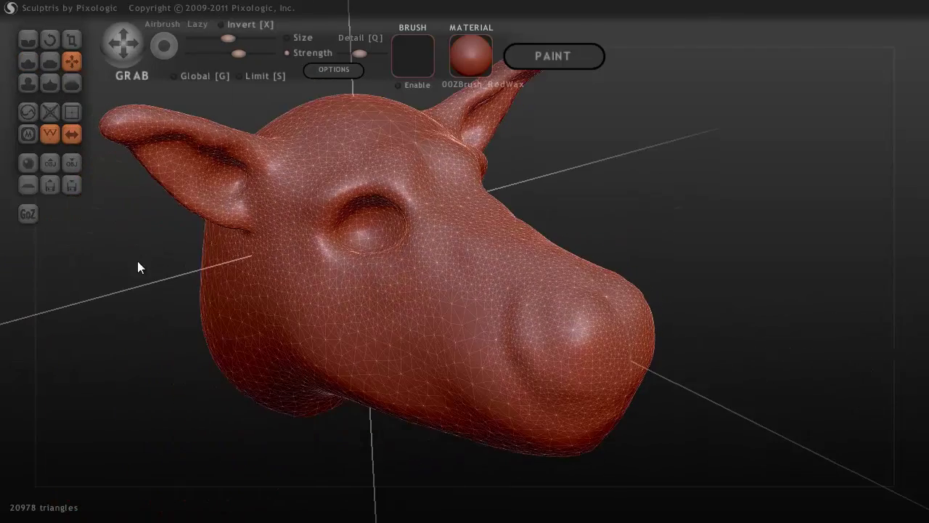
Step: Activate the Flatten brush and enable its Lock plane option
{"action": "left_click_drag", "start_coordinate": [243, 103], "coordinate": [310, 178]}
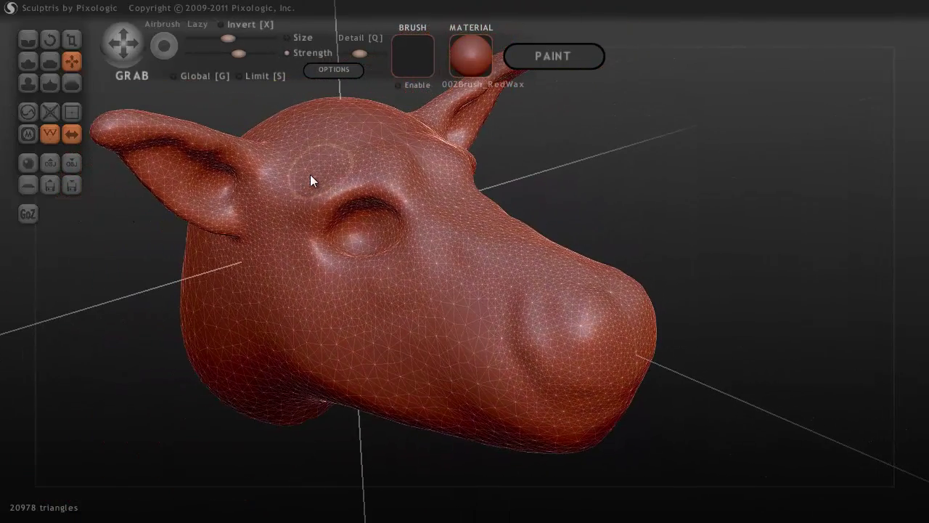
{"action": "left_click", "coordinate": [50, 65]}
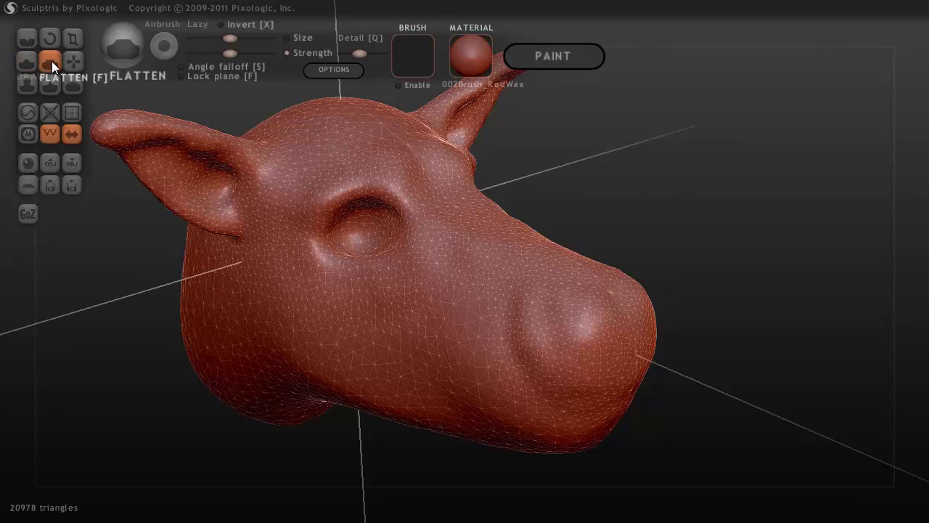
{"action": "key", "text": "f"}
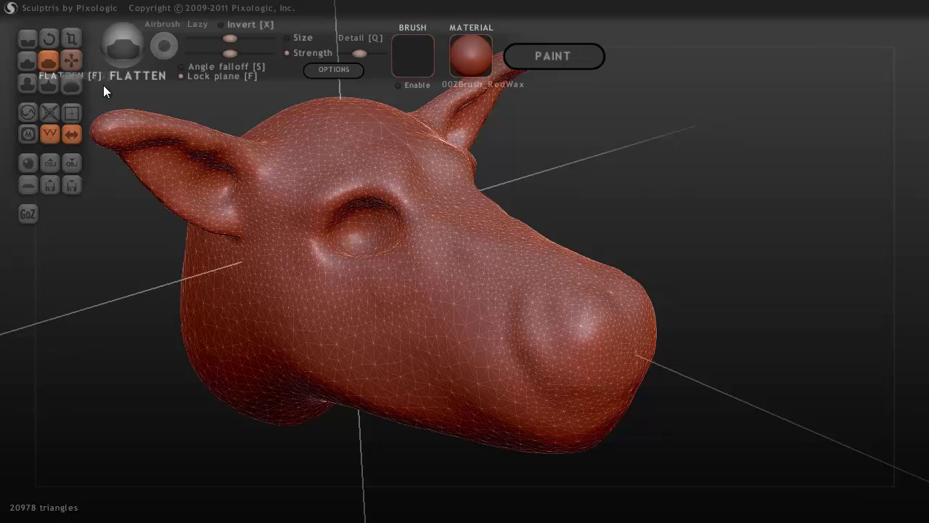
Step: Try flattening the area around the upper and inner edge of the eye socket
{"action": "mouse_move", "coordinate": [401, 201]}
{"action": "left_mouse_down"}
{"action": "mouse_move", "coordinate": [380, 193]}
{"action": "mouse_move", "coordinate": [325, 207]}
{"action": "mouse_move", "coordinate": [382, 201]}
{"action": "mouse_move", "coordinate": [424, 266]}
{"action": "left_mouse_up"}
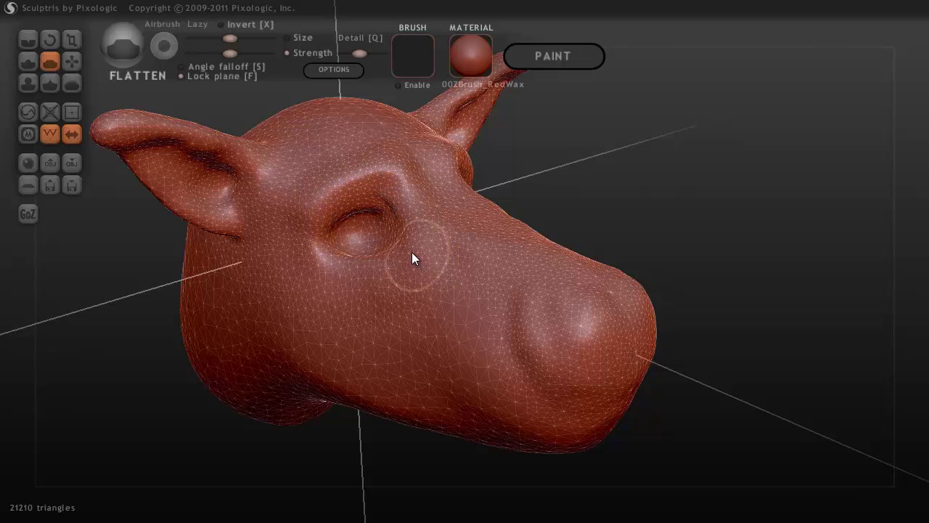
{"action": "key", "text": "ctrl+z"}
{"action": "scroll", "coordinate": [396, 210], "scroll_direction": "up", "scroll_amount": 2}
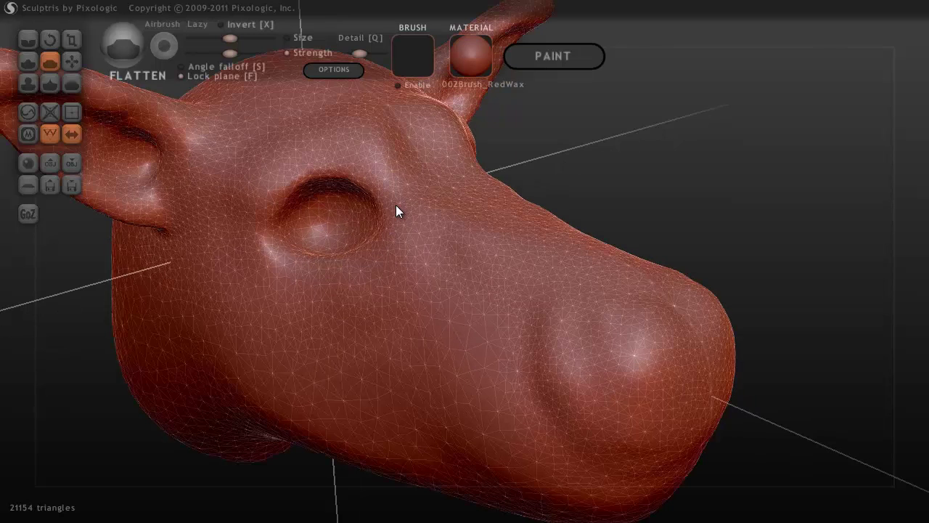
{"action": "key", "text": "ctrl+z"}
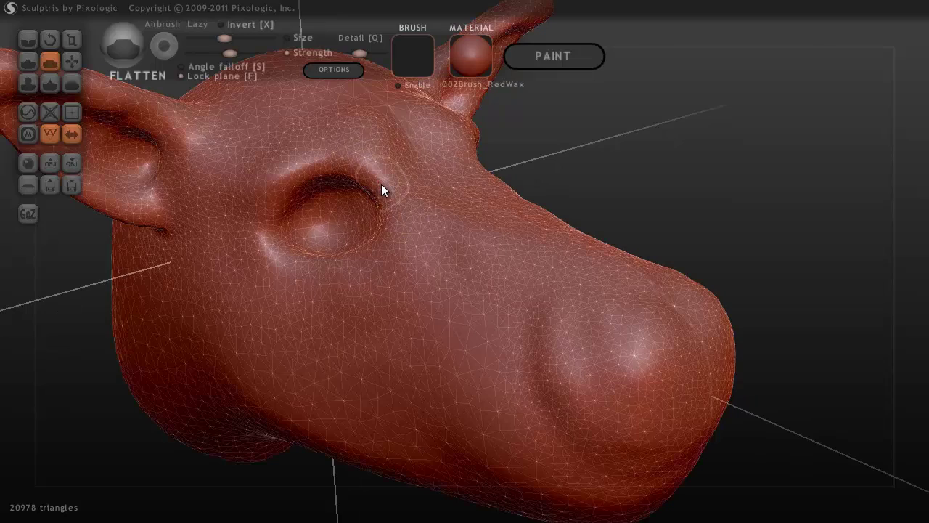
Step: Flatten the brow above the eye sockets and build up the socket rims with the Draw brush
{"action": "mouse_move", "coordinate": [381, 184]}
{"action": "left_mouse_down"}
{"action": "mouse_move", "coordinate": [317, 167]}
{"action": "mouse_move", "coordinate": [264, 204]}
{"action": "left_mouse_up"}
{"action": "mouse_move", "coordinate": [377, 198]}
{"action": "right_mouse_down"}
{"action": "mouse_move", "coordinate": [281, 229]}
{"action": "mouse_move", "coordinate": [327, 181]}
{"action": "right_mouse_up"}
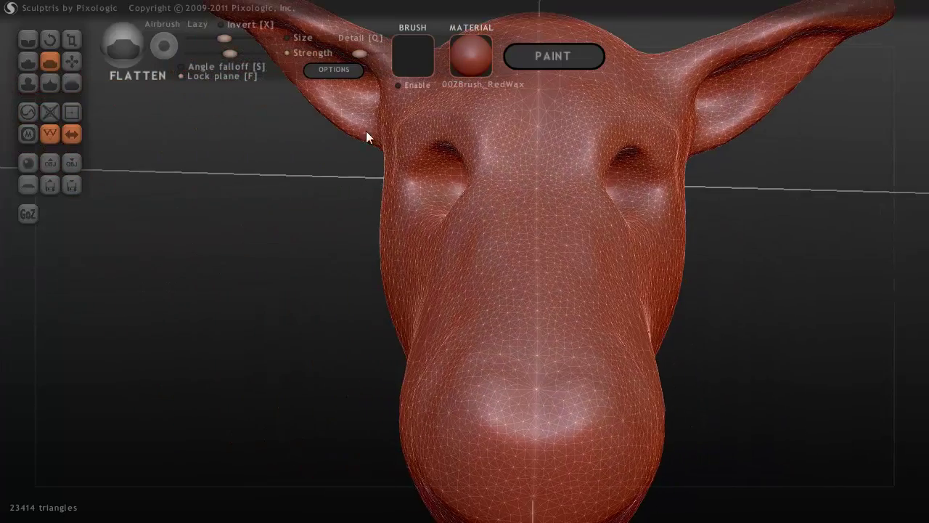
{"action": "left_click", "coordinate": [29, 61]}
{"action": "right_click_drag", "start_coordinate": [182, 123], "coordinate": [342, 124]}
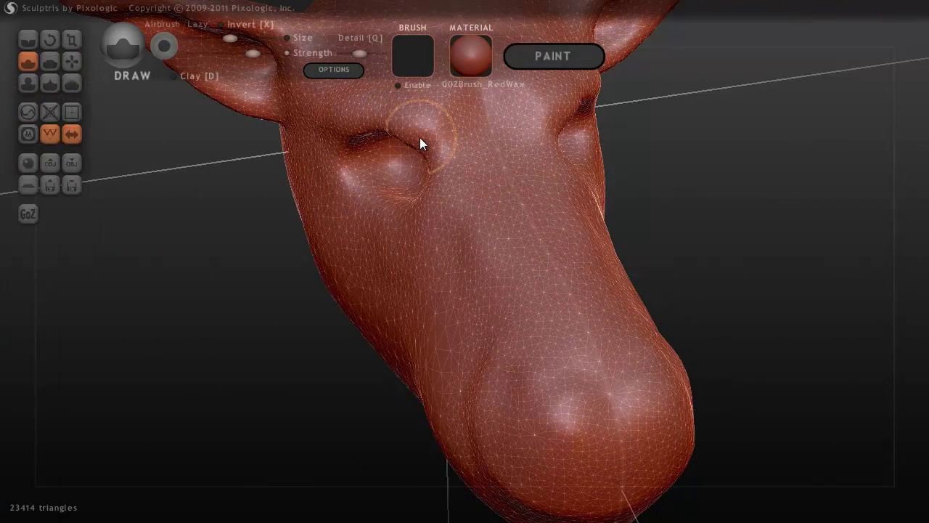
{"action": "right_click_drag", "start_coordinate": [407, 170], "coordinate": [460, 120]}
{"action": "mouse_move", "coordinate": [356, 193]}
{"action": "left_mouse_down"}
{"action": "mouse_move", "coordinate": [277, 267]}
{"action": "mouse_move", "coordinate": [291, 280]}
{"action": "mouse_move", "coordinate": [366, 272]}
{"action": "mouse_move", "coordinate": [392, 241]}
{"action": "mouse_move", "coordinate": [409, 244]}
{"action": "left_mouse_up"}
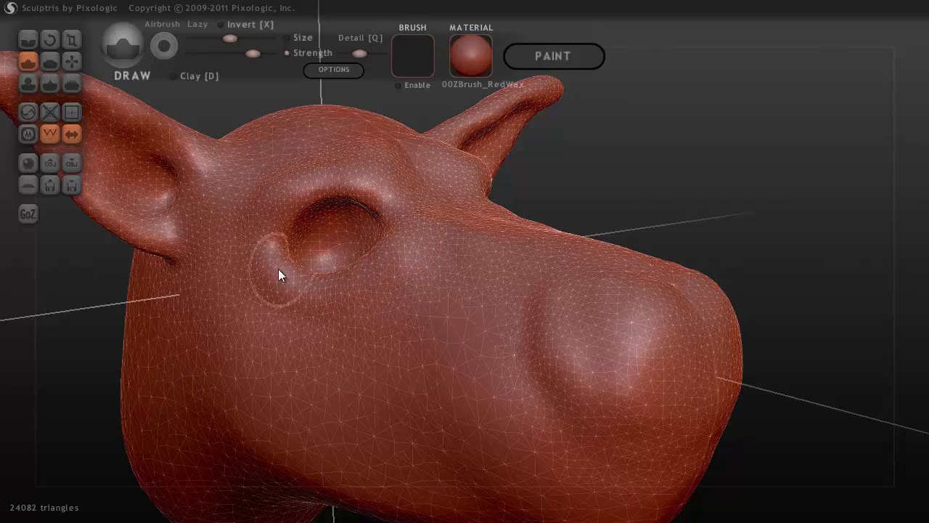
{"action": "mouse_move", "coordinate": [357, 305]}
{"action": "right_mouse_down"}
{"action": "mouse_move", "coordinate": [387, 303]}
{"action": "mouse_move", "coordinate": [315, 302]}
{"action": "mouse_move", "coordinate": [392, 262]}
{"action": "right_mouse_up"}
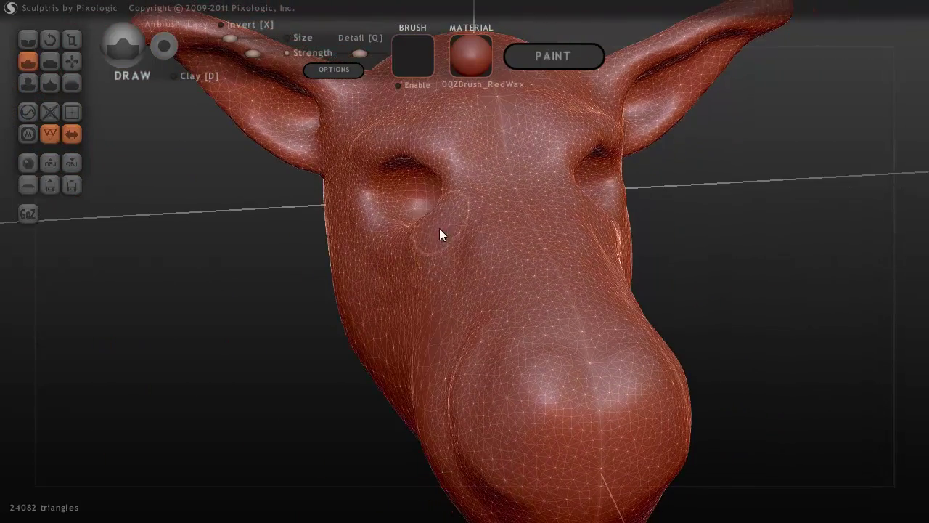
Step: Undo a trial Draw bump on the nose tip and level the front of the nose with Flatten
{"action": "mouse_move", "coordinate": [452, 183]}
{"action": "left_mouse_down"}
{"action": "mouse_move", "coordinate": [519, 245]}
{"action": "mouse_move", "coordinate": [551, 438]}
{"action": "mouse_move", "coordinate": [566, 461]}
{"action": "left_mouse_up"}
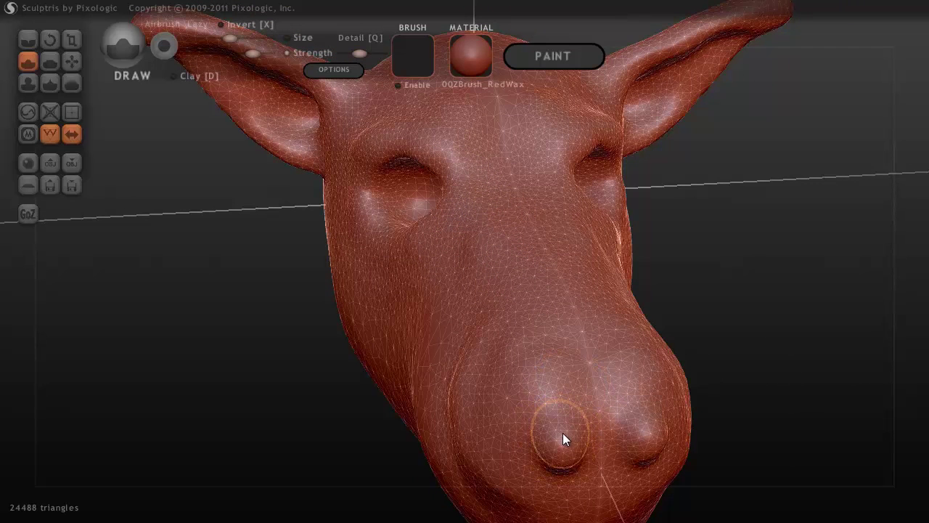
{"action": "key", "text": "ctrl+z"}
{"action": "left_click", "coordinate": [49, 61]}
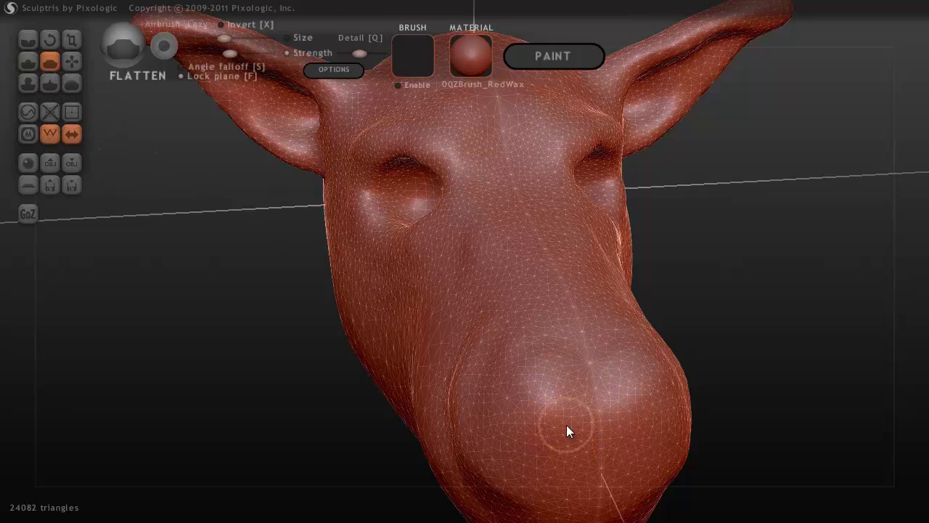
{"action": "mouse_move", "coordinate": [567, 430]}
{"action": "left_mouse_down"}
{"action": "mouse_move", "coordinate": [556, 469]}
{"action": "mouse_move", "coordinate": [576, 450]}
{"action": "mouse_move", "coordinate": [565, 424]}
{"action": "mouse_move", "coordinate": [571, 452]}
{"action": "mouse_move", "coordinate": [612, 408]}
{"action": "left_mouse_up"}
{"action": "middle_click_drag", "start_coordinate": [612, 409], "coordinate": [622, 387]}
{"action": "mouse_move", "coordinate": [593, 374]}
{"action": "left_mouse_down"}
{"action": "mouse_move", "coordinate": [651, 409]}
{"action": "mouse_move", "coordinate": [618, 409]}
{"action": "mouse_move", "coordinate": [624, 440]}
{"action": "mouse_move", "coordinate": [613, 392]}
{"action": "mouse_move", "coordinate": [622, 376]}
{"action": "mouse_move", "coordinate": [626, 450]}
{"action": "mouse_move", "coordinate": [647, 365]}
{"action": "mouse_move", "coordinate": [589, 352]}
{"action": "left_mouse_up"}
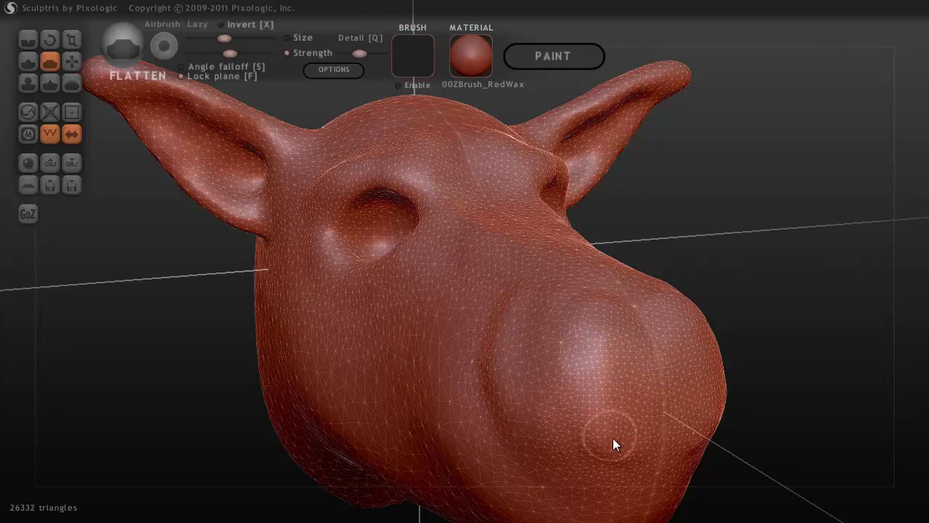
Step: Enlarge the Flatten brush to about two thirds of the size range and flatten the front of the snout
{"action": "scroll", "coordinate": [599, 396], "scroll_direction": "up", "scroll_amount": 3}
{"action": "scroll", "coordinate": [604, 396], "scroll_direction": "down", "scroll_amount": 4}
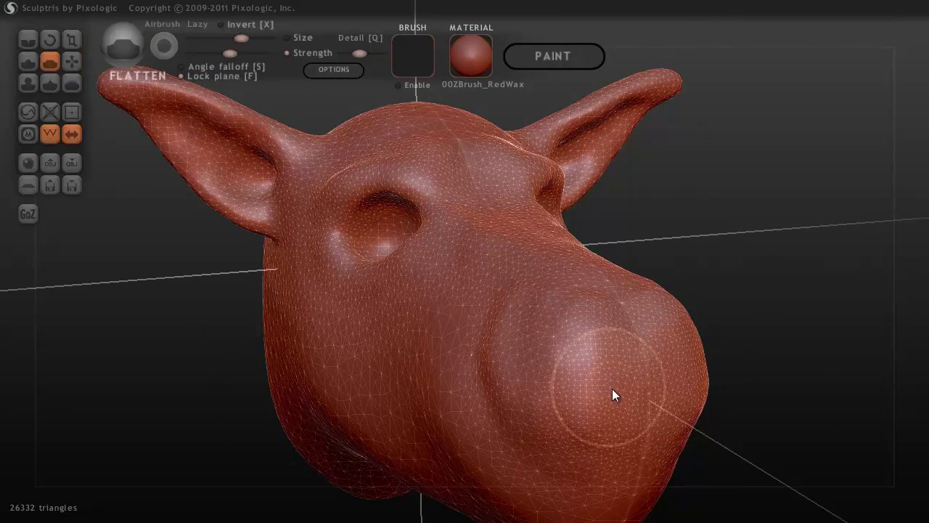
{"action": "mouse_move", "coordinate": [612, 392]}
{"action": "left_mouse_down"}
{"action": "mouse_move", "coordinate": [598, 373]}
{"action": "mouse_move", "coordinate": [585, 438]}
{"action": "mouse_move", "coordinate": [568, 428]}
{"action": "left_mouse_up"}
{"action": "mouse_move", "coordinate": [567, 426]}
{"action": "right_mouse_down"}
{"action": "mouse_move", "coordinate": [704, 393]}
{"action": "mouse_move", "coordinate": [674, 421]}
{"action": "mouse_move", "coordinate": [620, 410]}
{"action": "mouse_move", "coordinate": [667, 419]}
{"action": "right_mouse_up"}
{"action": "scroll", "coordinate": [664, 413], "scroll_direction": "down", "scroll_amount": 5}
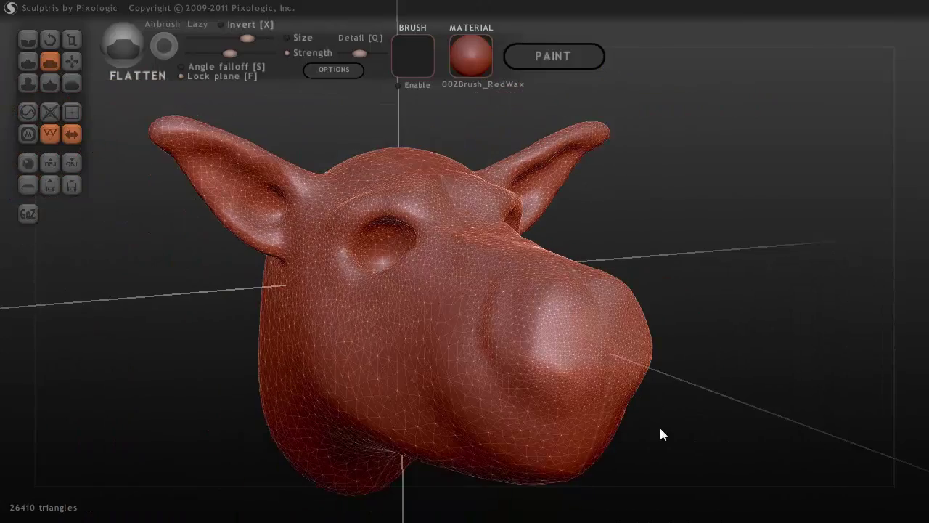
{"action": "mouse_move", "coordinate": [586, 415]}
{"action": "right_mouse_down"}
{"action": "mouse_move", "coordinate": [616, 369]}
{"action": "mouse_move", "coordinate": [506, 390]}
{"action": "mouse_move", "coordinate": [483, 316]}
{"action": "right_mouse_up"}
{"action": "scroll", "coordinate": [483, 315], "scroll_direction": "up", "scroll_amount": 3}
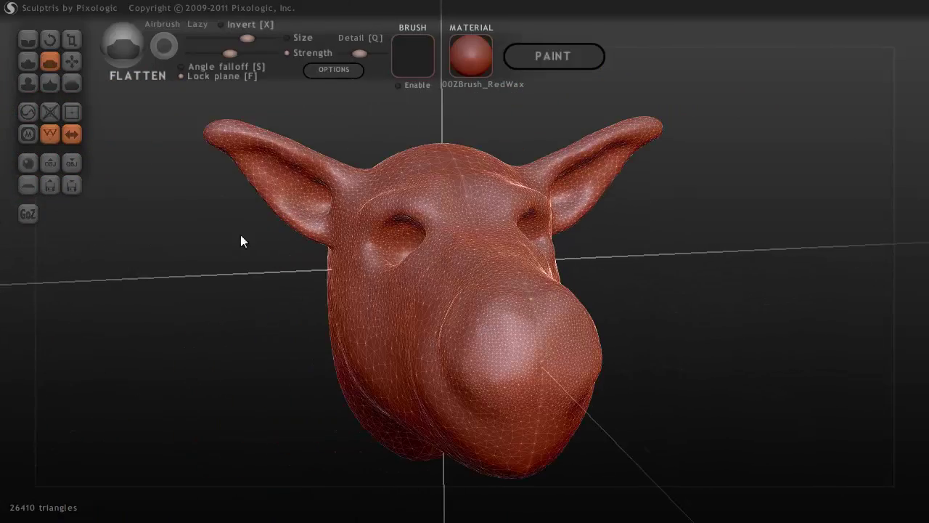
Step: Carve a pair of nostril grooves into the front of the nose with the Crease brush
{"action": "left_click", "coordinate": [27, 41]}
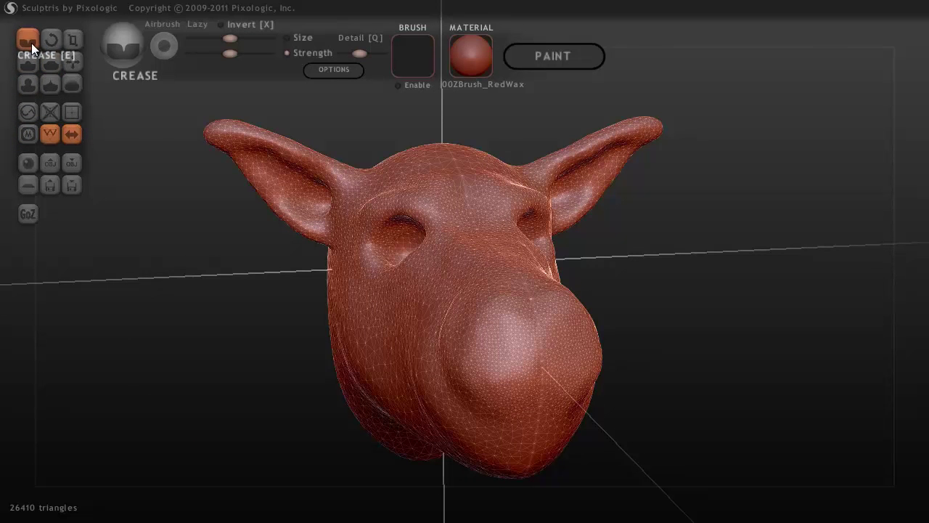
{"action": "mouse_move", "coordinate": [493, 410]}
{"action": "left_mouse_down"}
{"action": "mouse_move", "coordinate": [523, 363]}
{"action": "mouse_move", "coordinate": [495, 407]}
{"action": "left_mouse_up"}
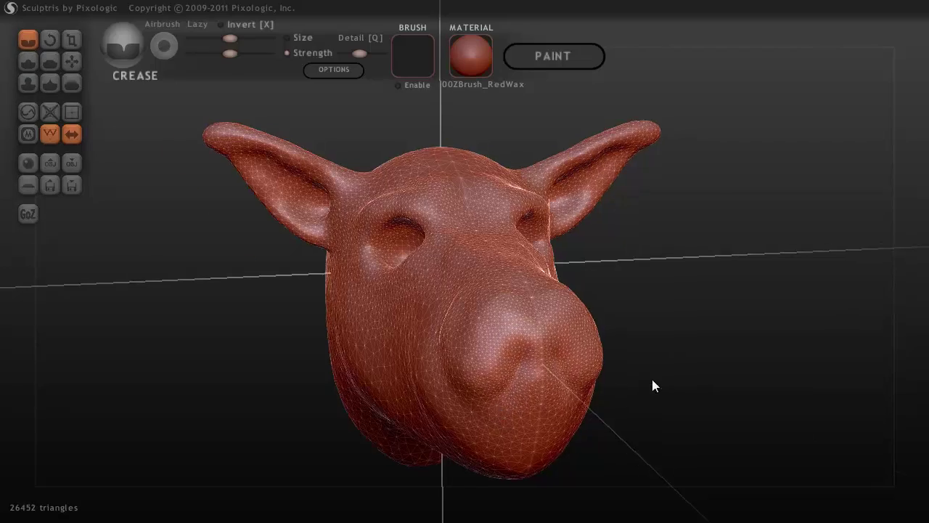
{"action": "mouse_move", "coordinate": [652, 379]}
{"action": "left_mouse_down"}
{"action": "mouse_move", "coordinate": [624, 354]}
{"action": "mouse_move", "coordinate": [566, 360]}
{"action": "mouse_move", "coordinate": [528, 380]}
{"action": "mouse_move", "coordinate": [530, 391]}
{"action": "mouse_move", "coordinate": [658, 398]}
{"action": "mouse_move", "coordinate": [588, 382]}
{"action": "left_mouse_up"}
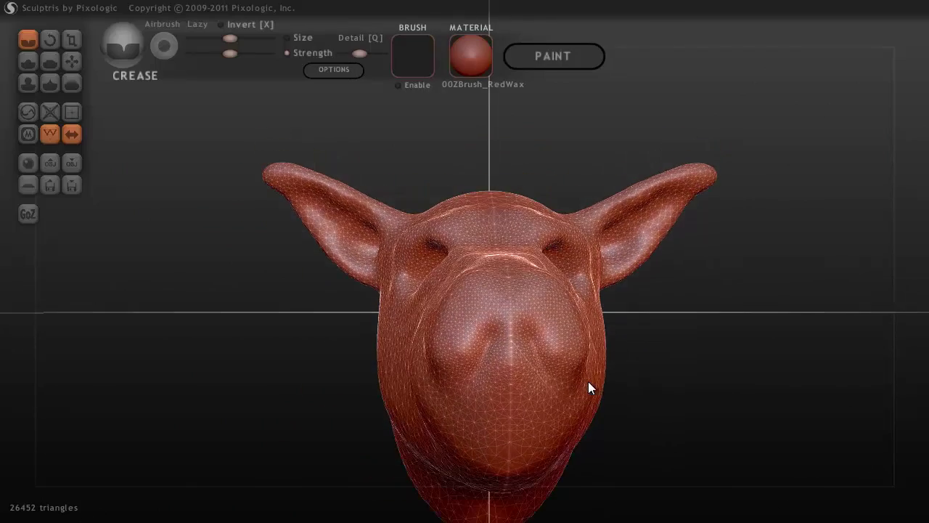
{"action": "left_click_drag", "start_coordinate": [493, 328], "coordinate": [491, 337]}
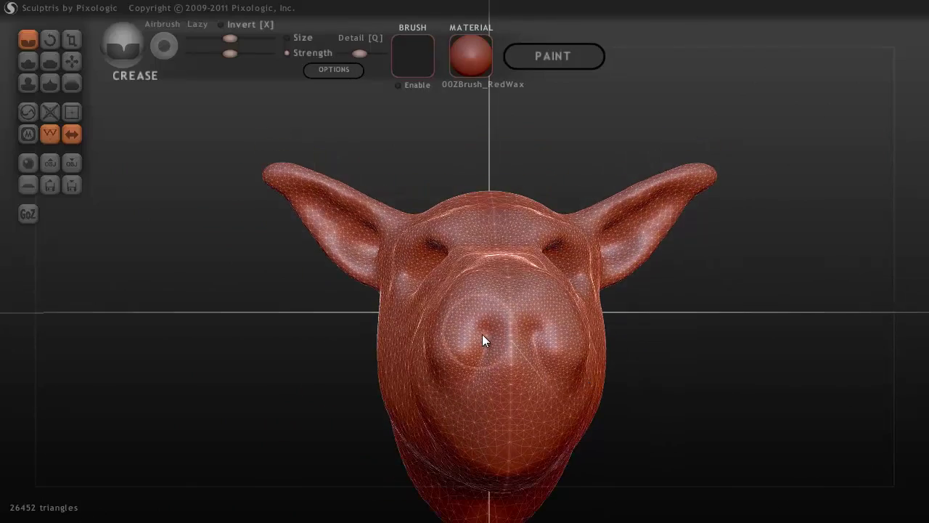
{"action": "left_click_drag", "start_coordinate": [614, 340], "coordinate": [686, 331]}
Step: Carve a curved mouth line along the side of the snout from the cheek to the tip with Crease
{"action": "mouse_move", "coordinate": [689, 338]}
{"action": "right_mouse_down"}
{"action": "mouse_move", "coordinate": [703, 328]}
{"action": "mouse_move", "coordinate": [651, 355]}
{"action": "mouse_move", "coordinate": [674, 353]}
{"action": "mouse_move", "coordinate": [545, 391]}
{"action": "mouse_move", "coordinate": [515, 373]}
{"action": "right_mouse_up"}
{"action": "mouse_move", "coordinate": [297, 361]}
{"action": "left_mouse_down"}
{"action": "mouse_move", "coordinate": [379, 393]}
{"action": "mouse_move", "coordinate": [524, 334]}
{"action": "left_mouse_up"}
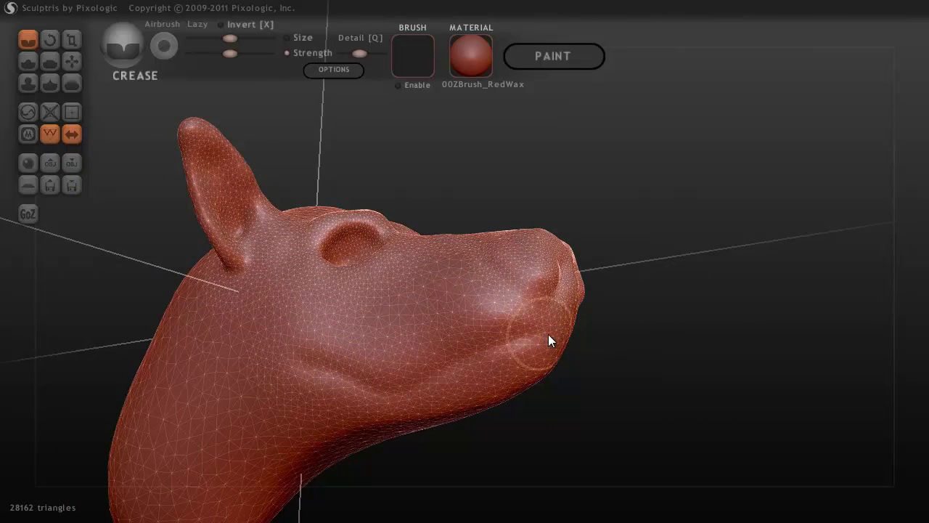
{"action": "mouse_move", "coordinate": [583, 359]}
{"action": "right_mouse_down"}
{"action": "mouse_move", "coordinate": [634, 363]}
{"action": "mouse_move", "coordinate": [601, 356]}
{"action": "right_mouse_up"}
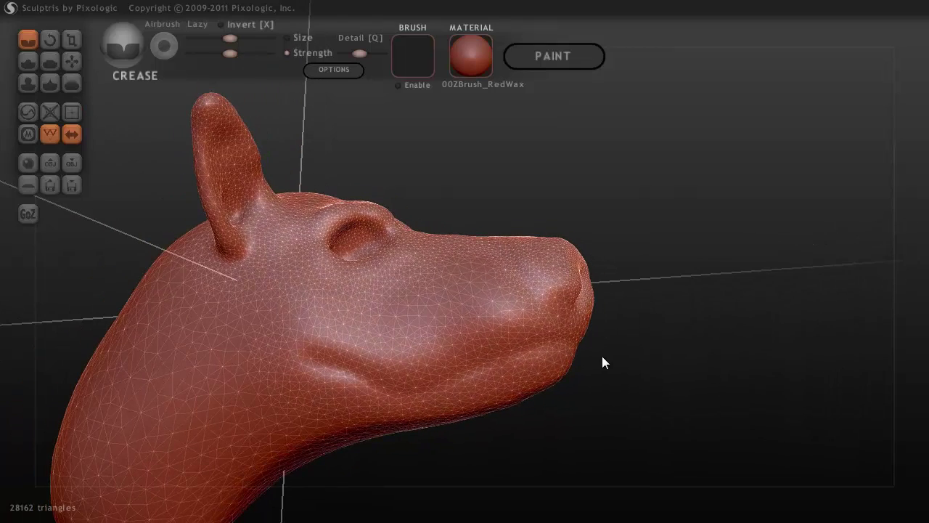
{"action": "mouse_move", "coordinate": [313, 358]}
{"action": "left_mouse_down"}
{"action": "mouse_move", "coordinate": [389, 388]}
{"action": "mouse_move", "coordinate": [557, 343]}
{"action": "left_mouse_up"}
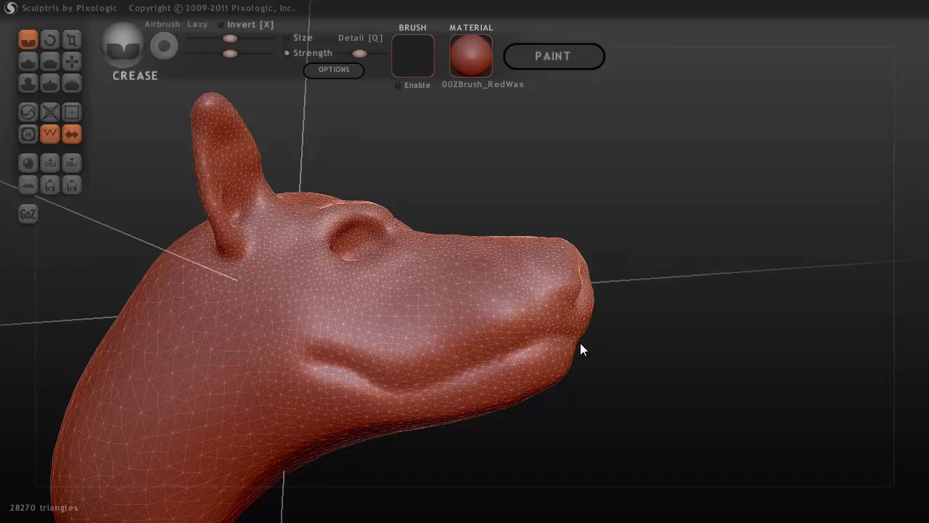
Step: Smooth out the rear part of the mouth line and recut it with Crease, deepening it near the snout tip
{"action": "mouse_move", "coordinate": [333, 358]}
{"action": "left_mouse_down", "text": "shift"}
{"action": "mouse_move", "coordinate": [417, 382]}
{"action": "mouse_move", "coordinate": [355, 361]}
{"action": "mouse_move", "coordinate": [442, 374]}
{"action": "left_mouse_up", "text": "shift"}
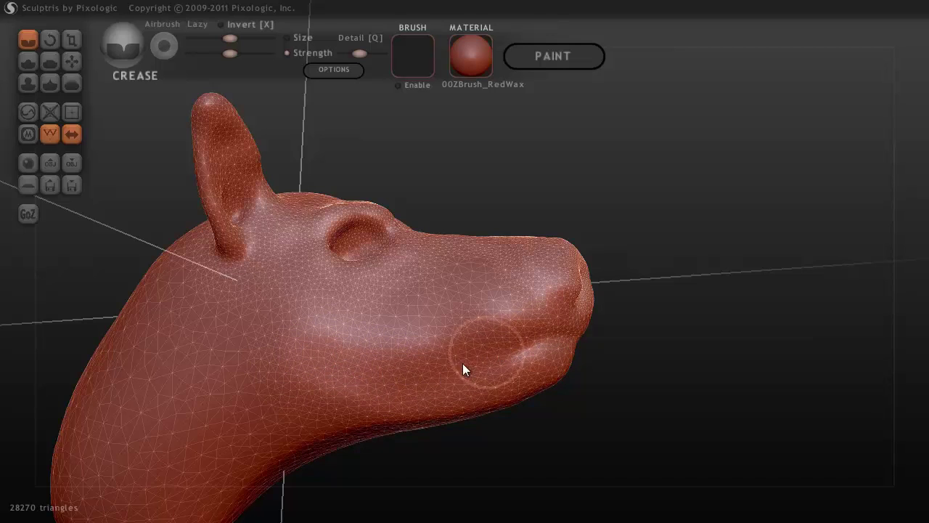
{"action": "mouse_move", "coordinate": [297, 365]}
{"action": "left_mouse_down"}
{"action": "mouse_move", "coordinate": [348, 382]}
{"action": "mouse_move", "coordinate": [417, 383]}
{"action": "mouse_move", "coordinate": [473, 352]}
{"action": "mouse_move", "coordinate": [548, 344]}
{"action": "mouse_move", "coordinate": [538, 341]}
{"action": "left_mouse_up"}
{"action": "middle_click_drag", "start_coordinate": [538, 339], "coordinate": [498, 333]}
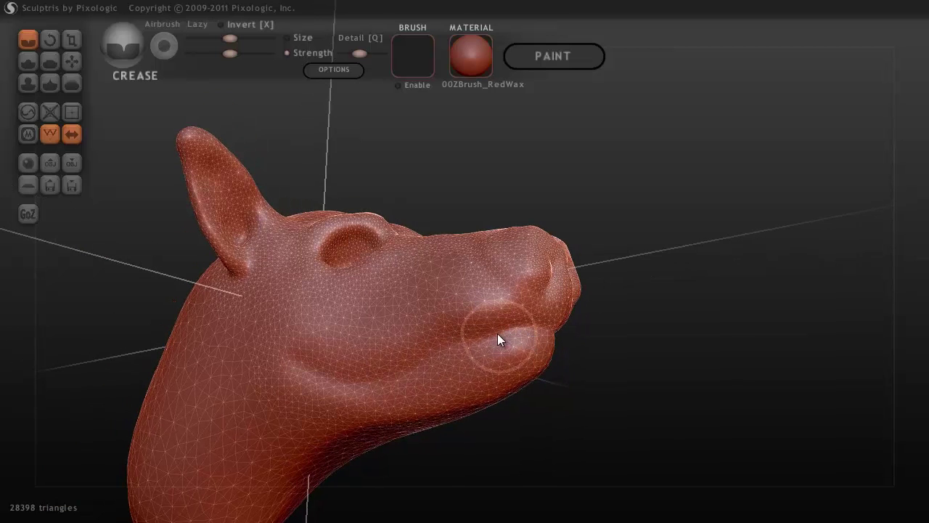
{"action": "left_click_drag", "start_coordinate": [442, 355], "coordinate": [533, 323]}
{"action": "right_click_drag", "start_coordinate": [533, 323], "coordinate": [544, 380]}
{"action": "scroll", "coordinate": [446, 360], "scroll_direction": "up", "scroll_amount": 4}
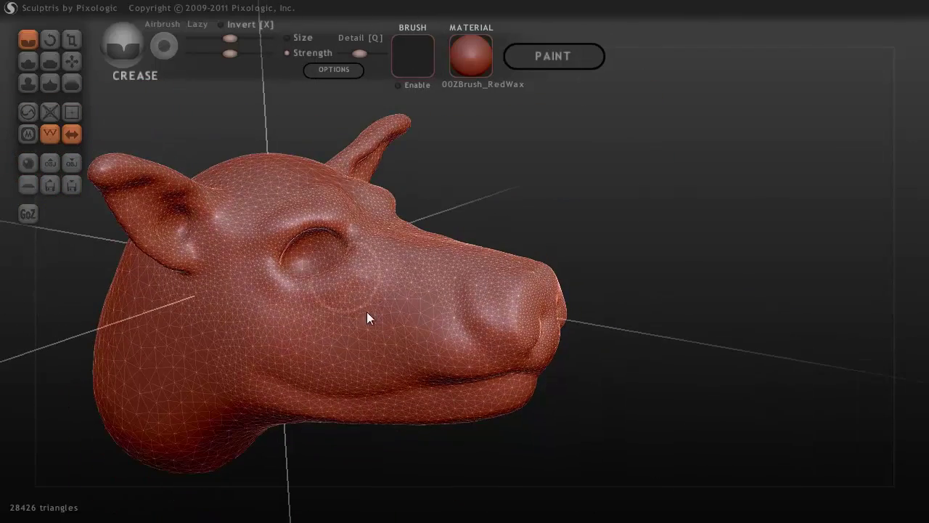
Step: Preview the head in the green_metallic material and switch it to JG_Red
{"action": "left_click", "coordinate": [482, 55]}
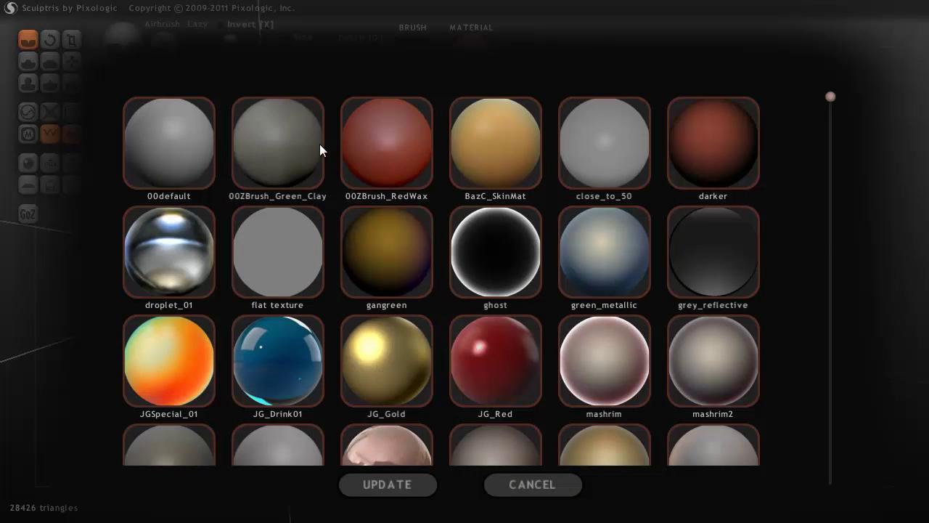
{"action": "left_click", "coordinate": [585, 266]}
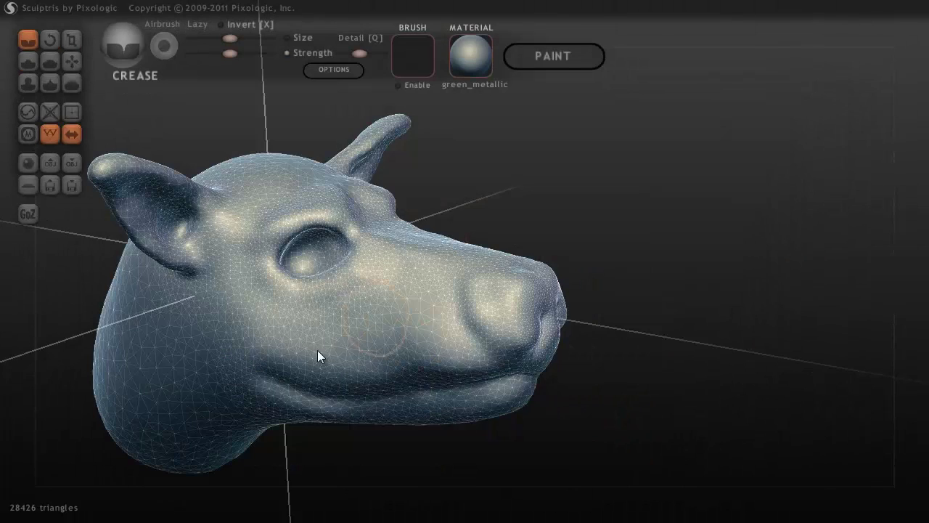
{"action": "left_click", "coordinate": [483, 57]}
{"action": "scroll", "coordinate": [501, 300], "scroll_direction": "down", "scroll_amount": 1}
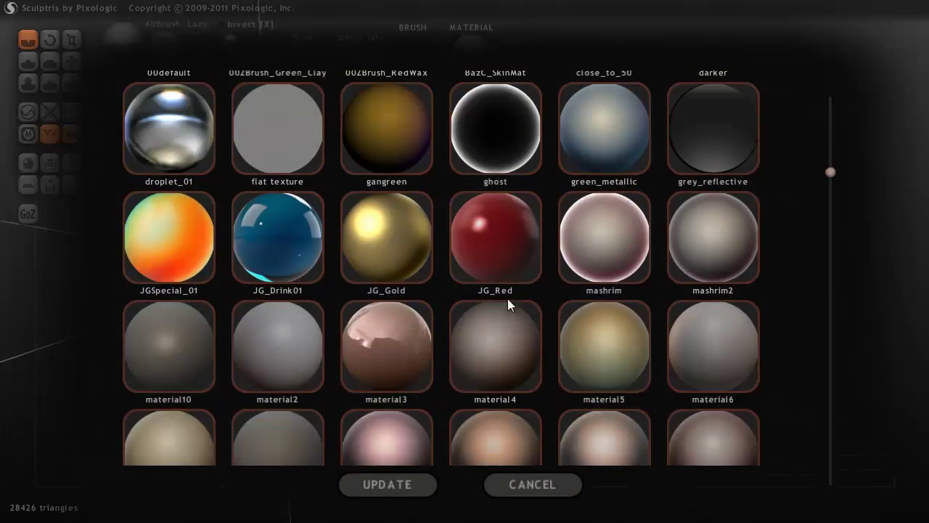
{"action": "left_click", "coordinate": [506, 269]}
Step: Preview the head in the test_steel material
{"action": "right_click_drag", "start_coordinate": [486, 285], "coordinate": [429, 277]}
{"action": "left_click", "coordinate": [470, 56]}
{"action": "scroll", "coordinate": [440, 245], "scroll_direction": "down", "scroll_amount": 5}
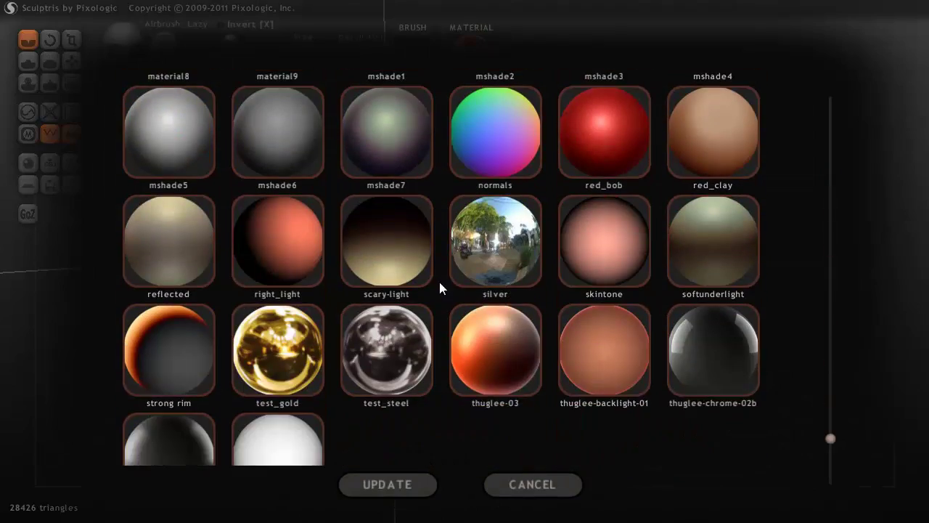
{"action": "left_click", "coordinate": [391, 369]}
{"action": "right_click_drag", "start_coordinate": [462, 345], "coordinate": [491, 231]}
Step: Apply the 00ZBrush_RedWax material to the head
{"action": "left_click", "coordinate": [471, 56]}
{"action": "scroll", "coordinate": [292, 261], "scroll_direction": "up", "scroll_amount": 5}
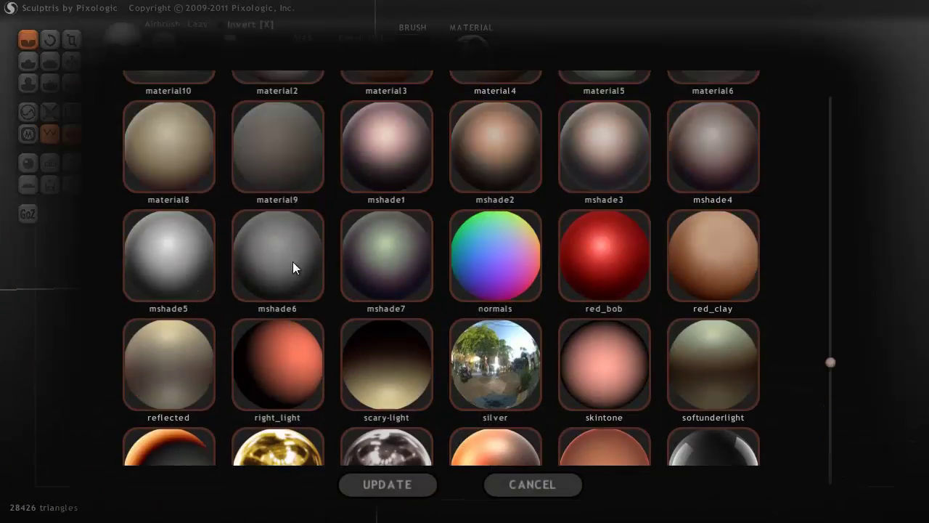
{"action": "scroll", "coordinate": [341, 269], "scroll_direction": "up", "scroll_amount": 2}
{"action": "left_click", "coordinate": [386, 144]}
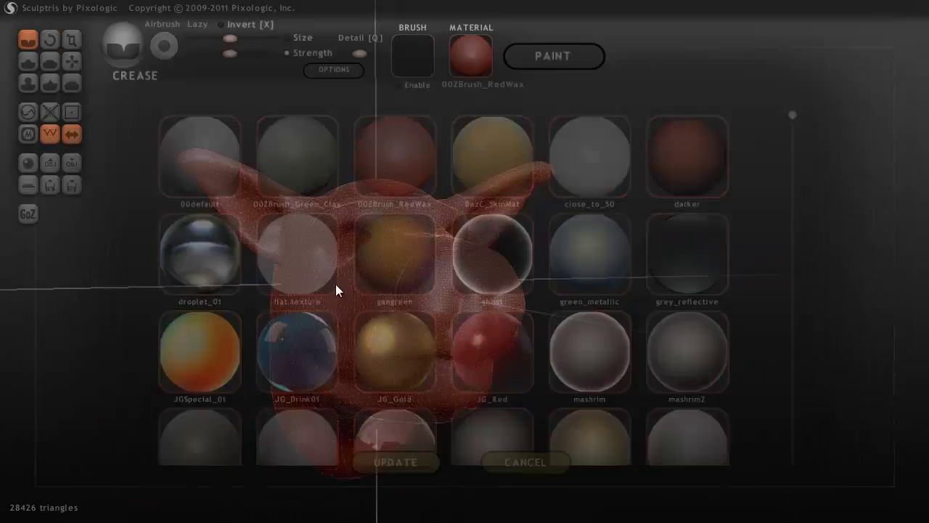
{"action": "mouse_move", "coordinate": [469, 348]}
{"action": "right_mouse_down"}
{"action": "mouse_move", "coordinate": [492, 390]}
{"action": "mouse_move", "coordinate": [335, 261]}
{"action": "mouse_move", "coordinate": [472, 305]}
{"action": "mouse_move", "coordinate": [462, 309]}
{"action": "mouse_move", "coordinate": [402, 278]}
{"action": "right_mouse_up"}
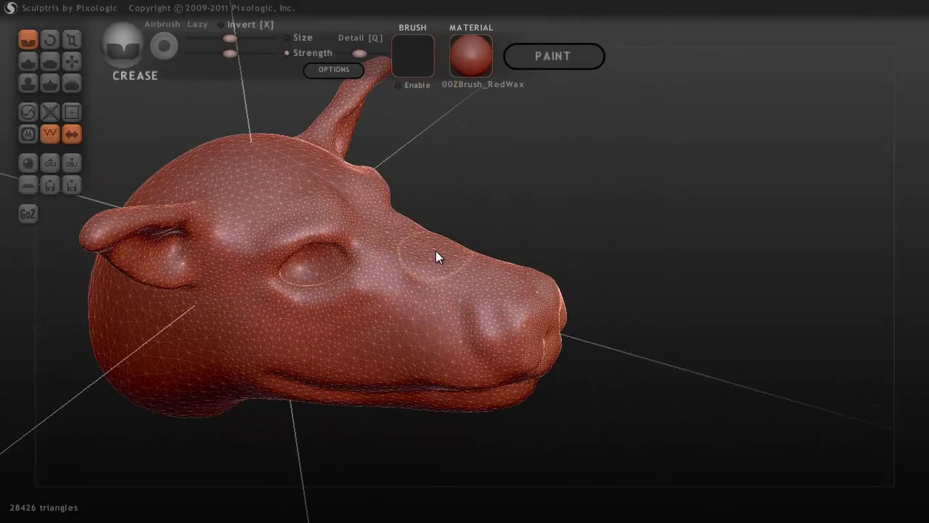
Step: Carve a short curved groove around the back of the nostril bulge with the Crease brush
{"action": "scroll", "coordinate": [288, 290], "scroll_direction": "up", "scroll_amount": 2}
{"action": "scroll", "coordinate": [288, 303], "scroll_direction": "down", "scroll_amount": 2}
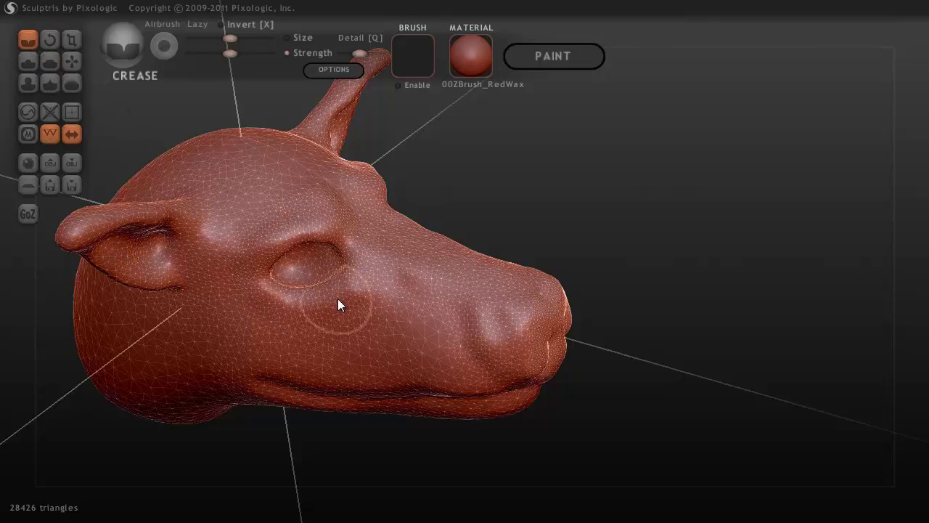
{"action": "right_click_drag", "start_coordinate": [337, 299], "coordinate": [327, 236]}
{"action": "scroll", "coordinate": [331, 239], "scroll_direction": "up", "scroll_amount": 2}
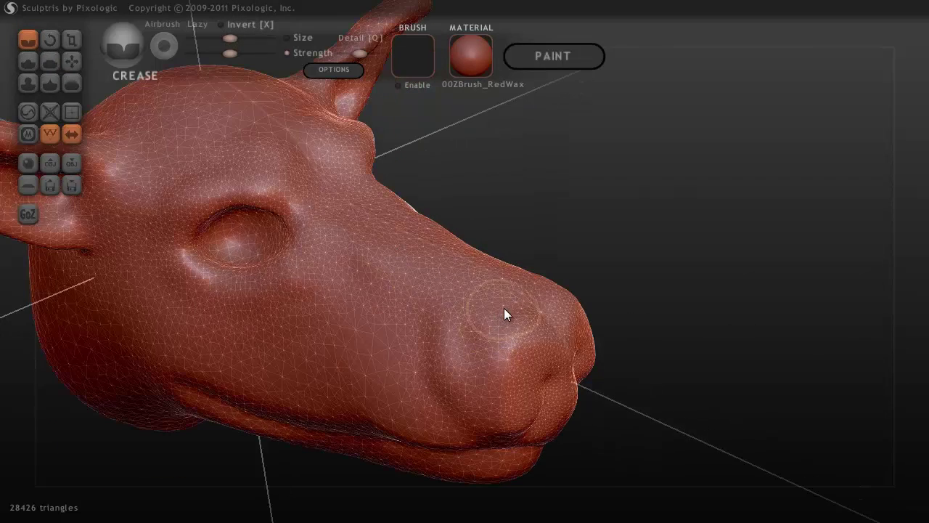
{"action": "left_click_drag", "start_coordinate": [491, 322], "coordinate": [469, 349]}
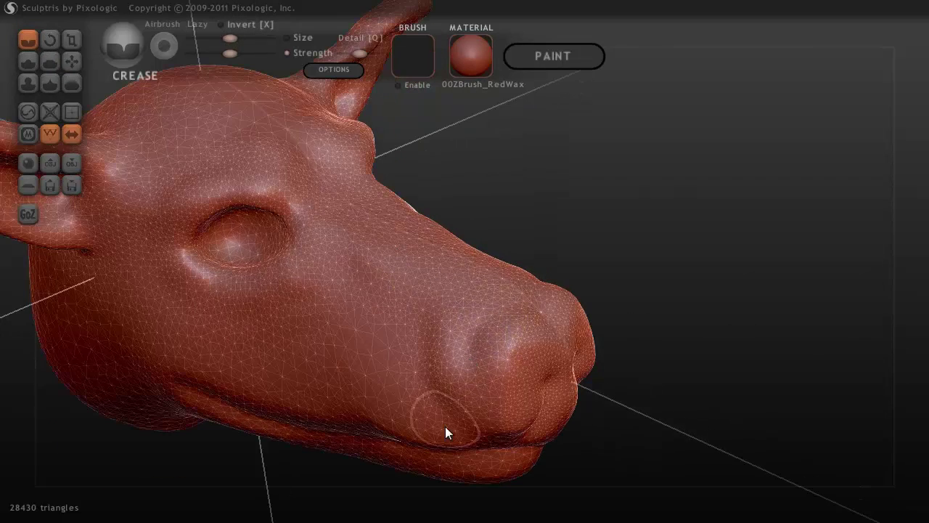
{"action": "left_click_drag", "start_coordinate": [411, 270], "coordinate": [422, 286]}
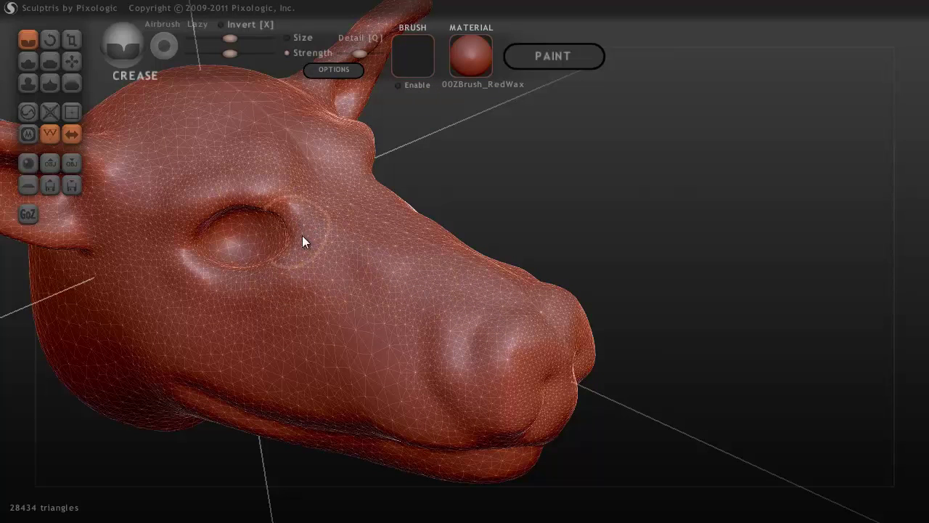
Step: Carve a groove from the inner eye corner down the side of the snout and wrinkle folds beneath the eye with Crease
{"action": "mouse_move", "coordinate": [303, 240]}
{"action": "left_mouse_down"}
{"action": "mouse_move", "coordinate": [341, 278]}
{"action": "mouse_move", "coordinate": [362, 347]}
{"action": "left_mouse_up"}
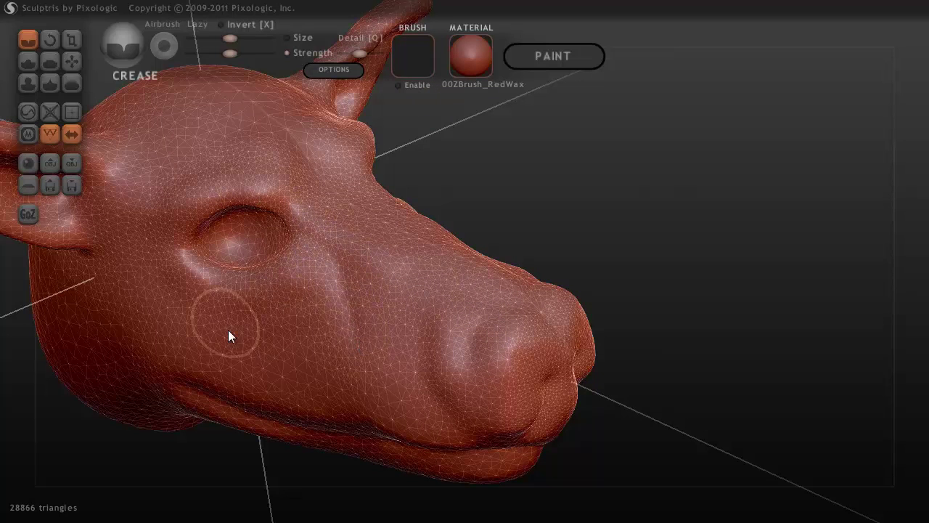
{"action": "mouse_move", "coordinate": [179, 301]}
{"action": "left_mouse_down"}
{"action": "mouse_move", "coordinate": [332, 277]}
{"action": "mouse_move", "coordinate": [213, 329]}
{"action": "mouse_move", "coordinate": [175, 315]}
{"action": "mouse_move", "coordinate": [391, 326]}
{"action": "mouse_move", "coordinate": [344, 368]}
{"action": "mouse_move", "coordinate": [300, 371]}
{"action": "mouse_move", "coordinate": [416, 314]}
{"action": "left_mouse_up"}
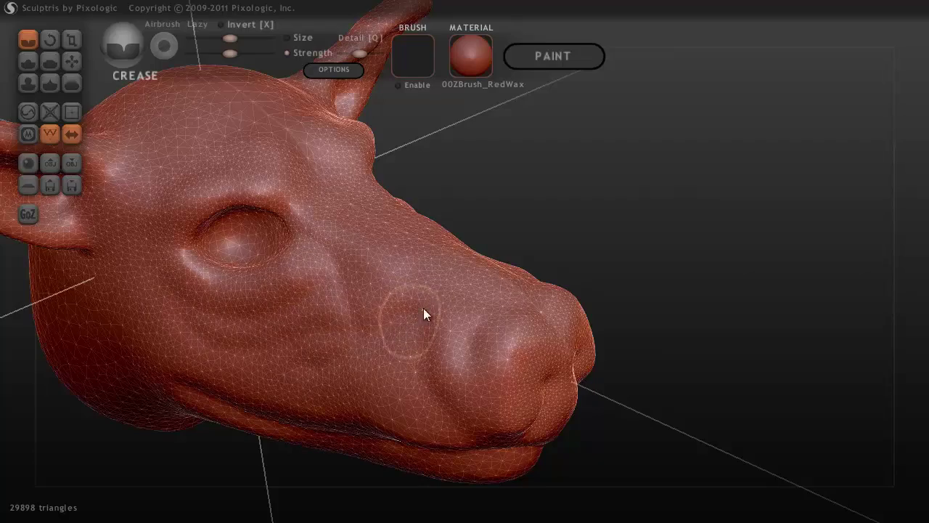
{"action": "mouse_move", "coordinate": [423, 308]}
{"action": "middle_mouse_down"}
{"action": "mouse_move", "coordinate": [478, 279]}
{"action": "mouse_move", "coordinate": [379, 317]}
{"action": "middle_mouse_up"}
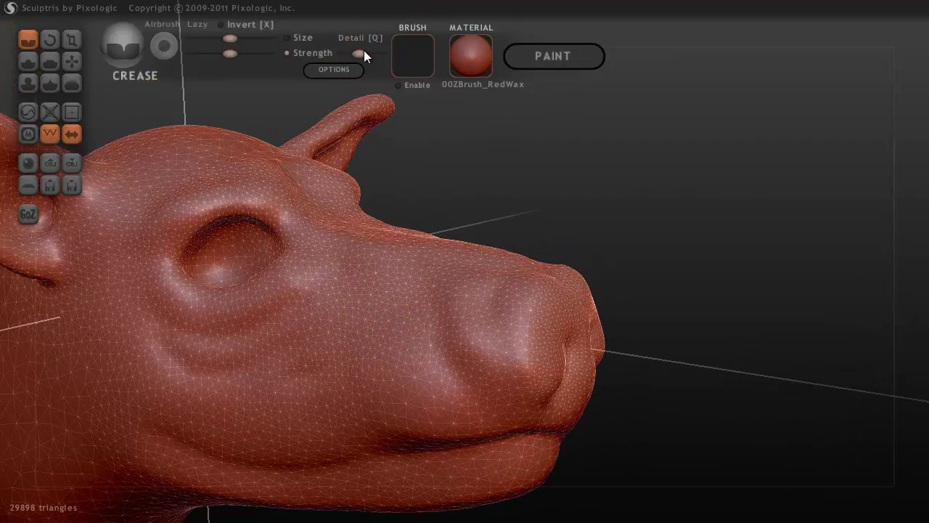
Step: Raise the brush detail and flatten the rear underside of the head into a flat neck base with the Flatten brush
{"action": "mouse_move", "coordinate": [159, 314]}
{"action": "left_mouse_down"}
{"action": "mouse_move", "coordinate": [175, 323]}
{"action": "mouse_move", "coordinate": [336, 308]}
{"action": "mouse_move", "coordinate": [333, 315]}
{"action": "mouse_move", "coordinate": [143, 317]}
{"action": "mouse_move", "coordinate": [148, 297]}
{"action": "mouse_move", "coordinate": [195, 317]}
{"action": "mouse_move", "coordinate": [273, 302]}
{"action": "mouse_move", "coordinate": [318, 259]}
{"action": "mouse_move", "coordinate": [295, 297]}
{"action": "mouse_move", "coordinate": [314, 266]}
{"action": "left_mouse_up"}
{"action": "mouse_move", "coordinate": [314, 268]}
{"action": "right_mouse_down"}
{"action": "mouse_move", "coordinate": [301, 314]}
{"action": "mouse_move", "coordinate": [271, 271]}
{"action": "mouse_move", "coordinate": [305, 277]}
{"action": "mouse_move", "coordinate": [339, 303]}
{"action": "right_mouse_up"}
{"action": "mouse_move", "coordinate": [281, 191]}
{"action": "right_mouse_down"}
{"action": "mouse_move", "coordinate": [319, 155]}
{"action": "mouse_move", "coordinate": [276, 145]}
{"action": "mouse_move", "coordinate": [242, 170]}
{"action": "mouse_move", "coordinate": [249, 185]}
{"action": "mouse_move", "coordinate": [272, 170]}
{"action": "mouse_move", "coordinate": [257, 181]}
{"action": "mouse_move", "coordinate": [356, 245]}
{"action": "mouse_move", "coordinate": [291, 205]}
{"action": "mouse_move", "coordinate": [214, 220]}
{"action": "mouse_move", "coordinate": [341, 245]}
{"action": "mouse_move", "coordinate": [403, 215]}
{"action": "mouse_move", "coordinate": [472, 206]}
{"action": "mouse_move", "coordinate": [331, 332]}
{"action": "mouse_move", "coordinate": [457, 272]}
{"action": "mouse_move", "coordinate": [452, 283]}
{"action": "right_mouse_up"}
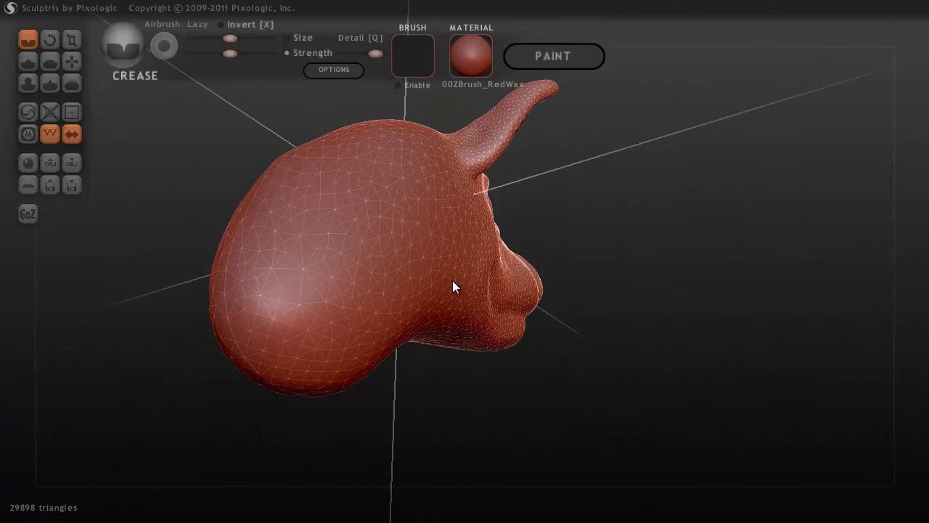
{"action": "left_click", "coordinate": [49, 64]}
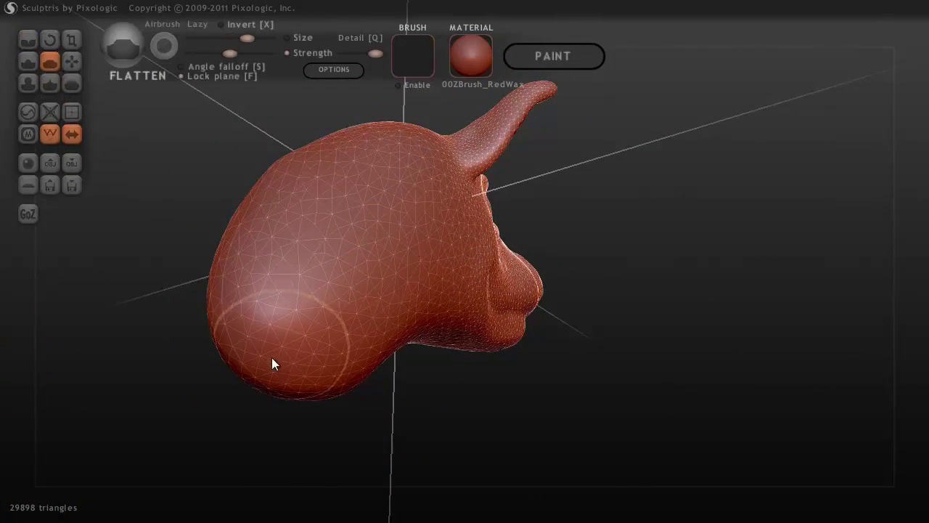
{"action": "mouse_move", "coordinate": [272, 358]}
{"action": "left_mouse_down"}
{"action": "mouse_move", "coordinate": [261, 343]}
{"action": "mouse_move", "coordinate": [288, 382]}
{"action": "mouse_move", "coordinate": [254, 389]}
{"action": "mouse_move", "coordinate": [235, 332]}
{"action": "mouse_move", "coordinate": [288, 349]}
{"action": "mouse_move", "coordinate": [269, 326]}
{"action": "mouse_move", "coordinate": [247, 326]}
{"action": "mouse_move", "coordinate": [303, 359]}
{"action": "mouse_move", "coordinate": [245, 351]}
{"action": "mouse_move", "coordinate": [253, 378]}
{"action": "mouse_move", "coordinate": [254, 365]}
{"action": "mouse_move", "coordinate": [272, 368]}
{"action": "mouse_move", "coordinate": [278, 349]}
{"action": "mouse_move", "coordinate": [239, 328]}
{"action": "mouse_move", "coordinate": [228, 332]}
{"action": "mouse_move", "coordinate": [270, 374]}
{"action": "left_mouse_up"}
{"action": "left_click_drag", "start_coordinate": [387, 367], "coordinate": [410, 344]}
{"action": "mouse_move", "coordinate": [409, 344]}
{"action": "right_mouse_down"}
{"action": "mouse_move", "coordinate": [459, 344]}
{"action": "mouse_move", "coordinate": [340, 329]}
{"action": "mouse_move", "coordinate": [288, 336]}
{"action": "mouse_move", "coordinate": [308, 344]}
{"action": "mouse_move", "coordinate": [294, 346]}
{"action": "right_mouse_up"}
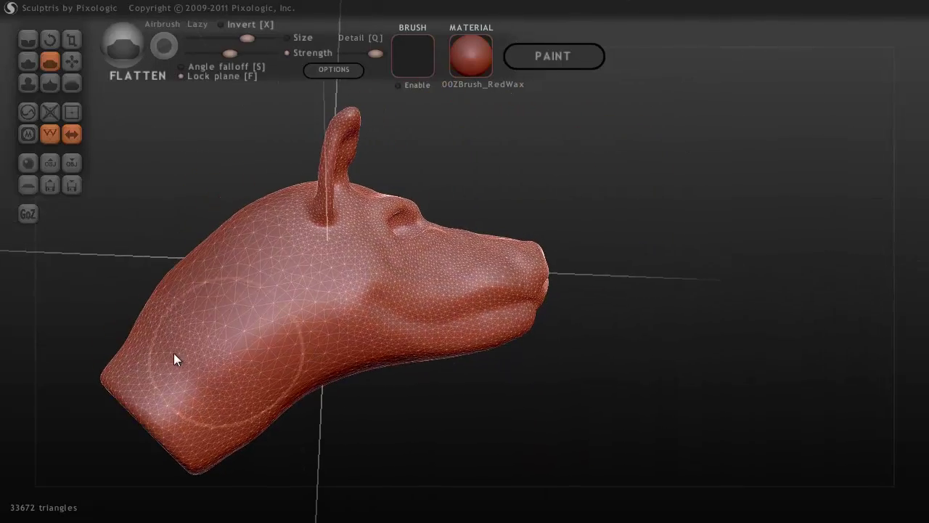
Step: Enlarge the Grab brush and pull the underside of the neck outward to thicken the throat behind the jaw
{"action": "right_click_drag", "start_coordinate": [156, 322], "coordinate": [246, 393]}
{"action": "mouse_move", "coordinate": [247, 393]}
{"action": "left_mouse_down"}
{"action": "mouse_move", "coordinate": [308, 421]}
{"action": "mouse_move", "coordinate": [269, 392]}
{"action": "mouse_move", "coordinate": [346, 428]}
{"action": "mouse_move", "coordinate": [334, 408]}
{"action": "left_mouse_up"}
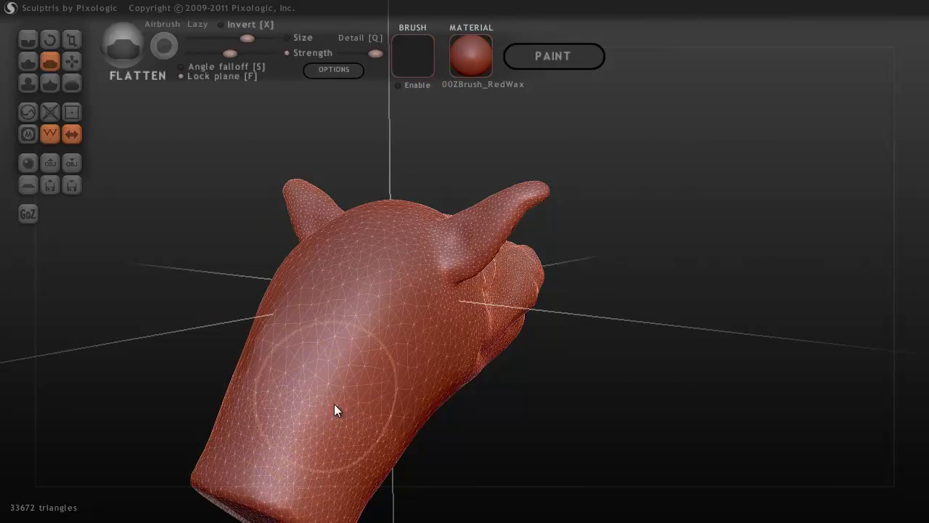
{"action": "right_click_drag", "start_coordinate": [334, 409], "coordinate": [230, 313]}
{"action": "right_click_drag", "start_coordinate": [286, 410], "coordinate": [336, 380]}
{"action": "mouse_move", "coordinate": [426, 417]}
{"action": "right_mouse_down"}
{"action": "mouse_move", "coordinate": [473, 517]}
{"action": "mouse_move", "coordinate": [378, 419]}
{"action": "mouse_move", "coordinate": [353, 361]}
{"action": "right_mouse_up"}
{"action": "left_click", "coordinate": [71, 61]}
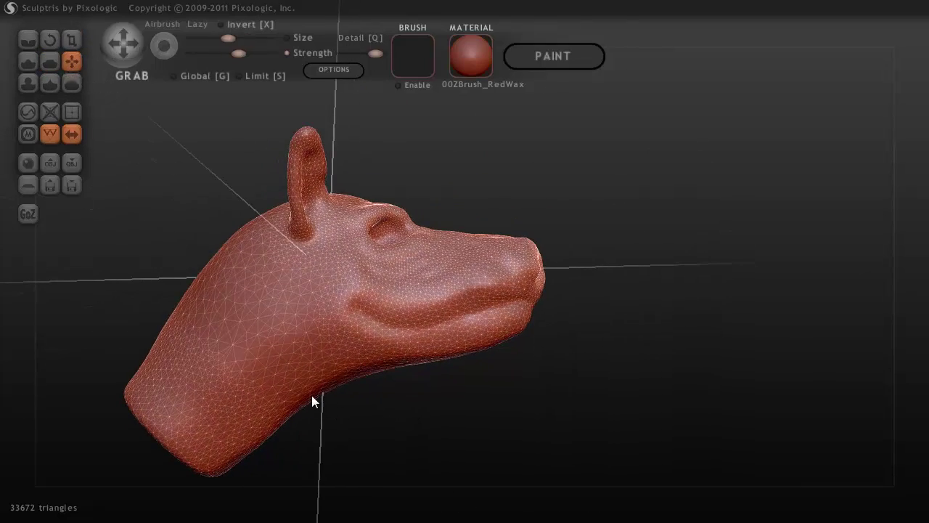
{"action": "scroll", "coordinate": [312, 395], "scroll_direction": "up", "scroll_amount": 4}
{"action": "left_click_drag", "start_coordinate": [312, 394], "coordinate": [325, 424]}
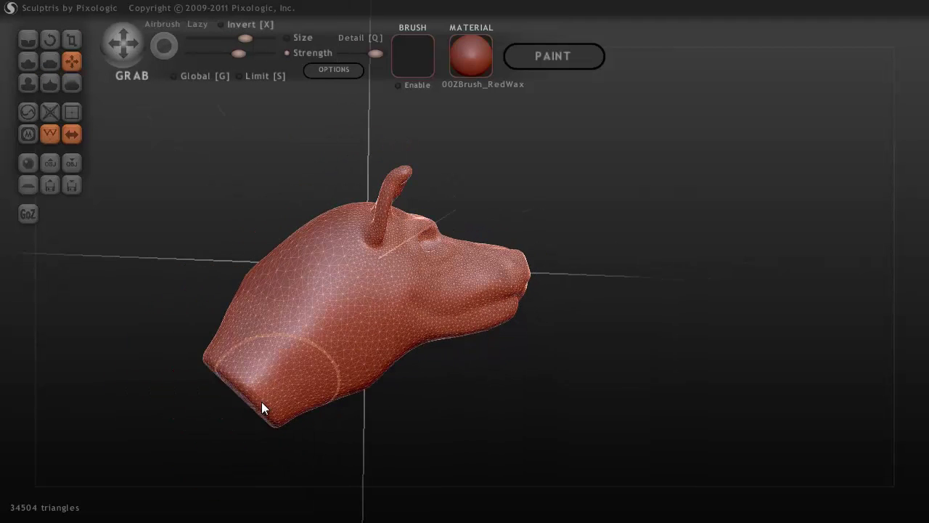
{"action": "mouse_move", "coordinate": [261, 402]}
{"action": "left_mouse_down"}
{"action": "mouse_move", "coordinate": [185, 361]}
{"action": "mouse_move", "coordinate": [187, 314]}
{"action": "left_mouse_up"}
{"action": "mouse_move", "coordinate": [290, 339]}
{"action": "right_mouse_down"}
{"action": "mouse_move", "coordinate": [259, 357]}
{"action": "mouse_move", "coordinate": [348, 324]}
{"action": "mouse_move", "coordinate": [278, 326]}
{"action": "mouse_move", "coordinate": [405, 280]}
{"action": "right_mouse_up"}
{"action": "scroll", "coordinate": [395, 310], "scroll_direction": "up", "scroll_amount": 3}
{"action": "scroll", "coordinate": [395, 310], "scroll_direction": "down", "scroll_amount": 3}
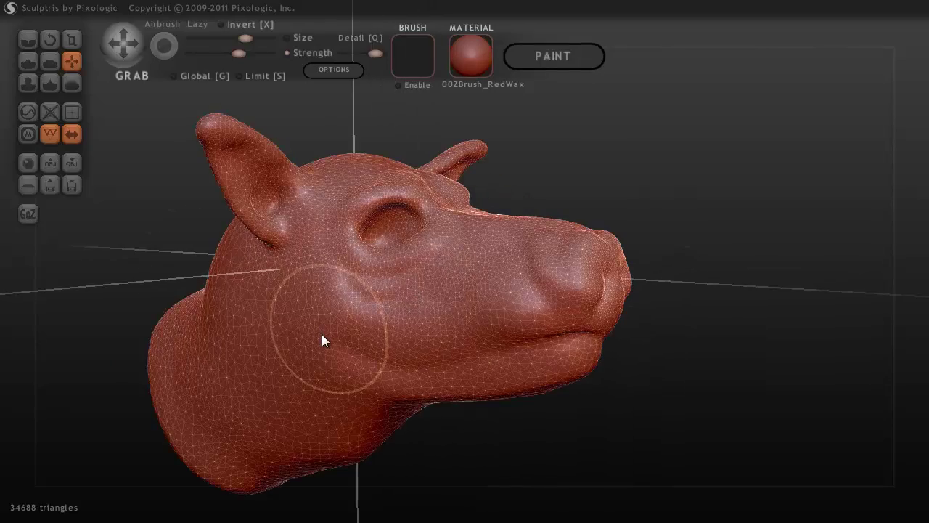
Step: Elongate the eye sockets with the Grab brush, pulling the inner corners toward the bridge of the nose
{"action": "mouse_move", "coordinate": [321, 338]}
{"action": "right_mouse_down"}
{"action": "mouse_move", "coordinate": [347, 375]}
{"action": "mouse_move", "coordinate": [301, 386]}
{"action": "mouse_move", "coordinate": [359, 405]}
{"action": "right_mouse_up"}
{"action": "scroll", "coordinate": [352, 290], "scroll_direction": "up", "scroll_amount": 2}
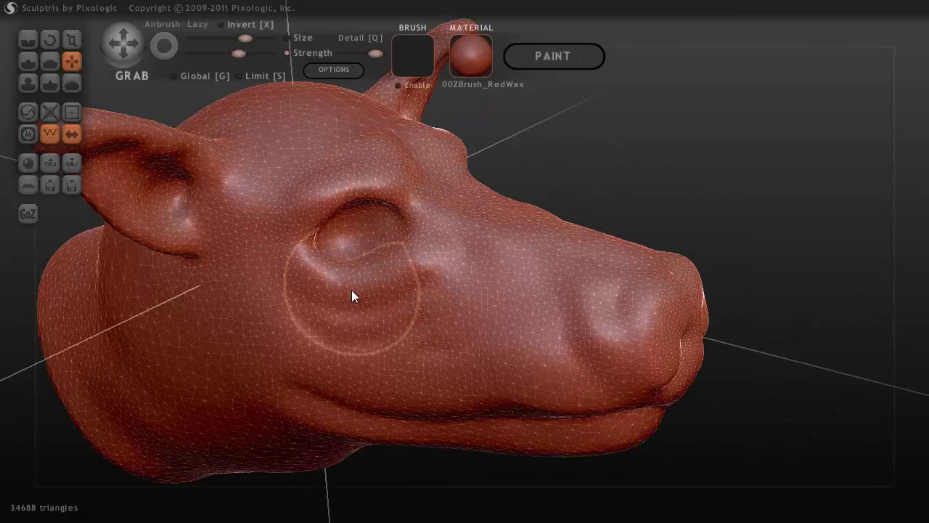
{"action": "scroll", "coordinate": [326, 241], "scroll_direction": "up", "scroll_amount": 2}
{"action": "mouse_move", "coordinate": [286, 242]}
{"action": "left_mouse_down"}
{"action": "mouse_move", "coordinate": [259, 255]}
{"action": "mouse_move", "coordinate": [374, 252]}
{"action": "mouse_move", "coordinate": [384, 269]}
{"action": "left_mouse_up"}
{"action": "mouse_move", "coordinate": [540, 220]}
{"action": "right_mouse_down"}
{"action": "mouse_move", "coordinate": [448, 216]}
{"action": "mouse_move", "coordinate": [414, 200]}
{"action": "right_mouse_up"}
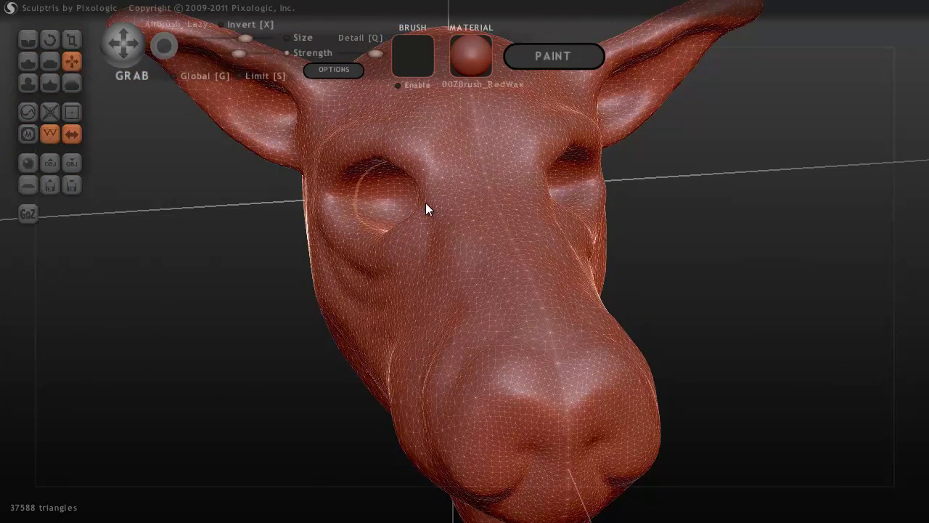
{"action": "mouse_move", "coordinate": [425, 202]}
{"action": "left_mouse_down"}
{"action": "mouse_move", "coordinate": [433, 191]}
{"action": "mouse_move", "coordinate": [484, 188]}
{"action": "mouse_move", "coordinate": [486, 203]}
{"action": "left_mouse_up"}
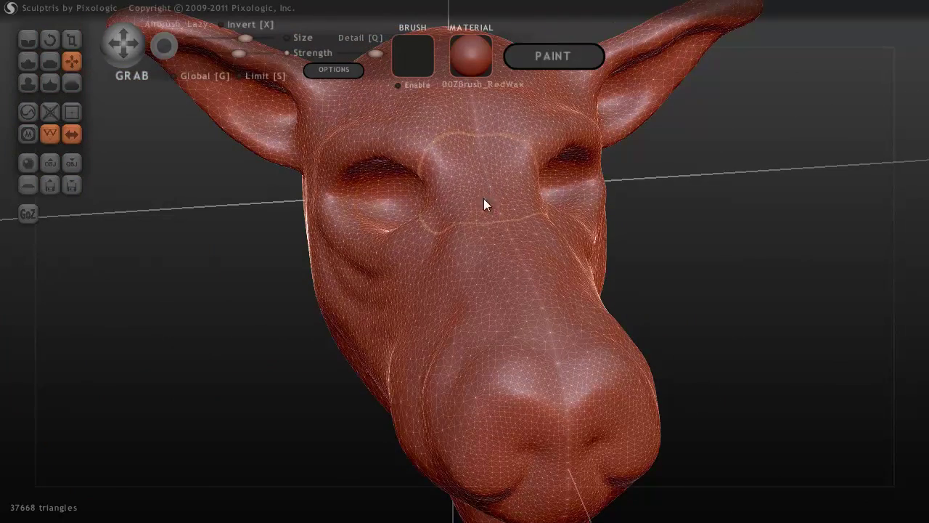
{"action": "right_click_drag", "start_coordinate": [485, 204], "coordinate": [564, 203]}
{"action": "mouse_move", "coordinate": [437, 245]}
{"action": "left_mouse_down"}
{"action": "mouse_move", "coordinate": [414, 268]}
{"action": "mouse_move", "coordinate": [448, 242]}
{"action": "mouse_move", "coordinate": [351, 181]}
{"action": "mouse_move", "coordinate": [292, 203]}
{"action": "left_mouse_up"}
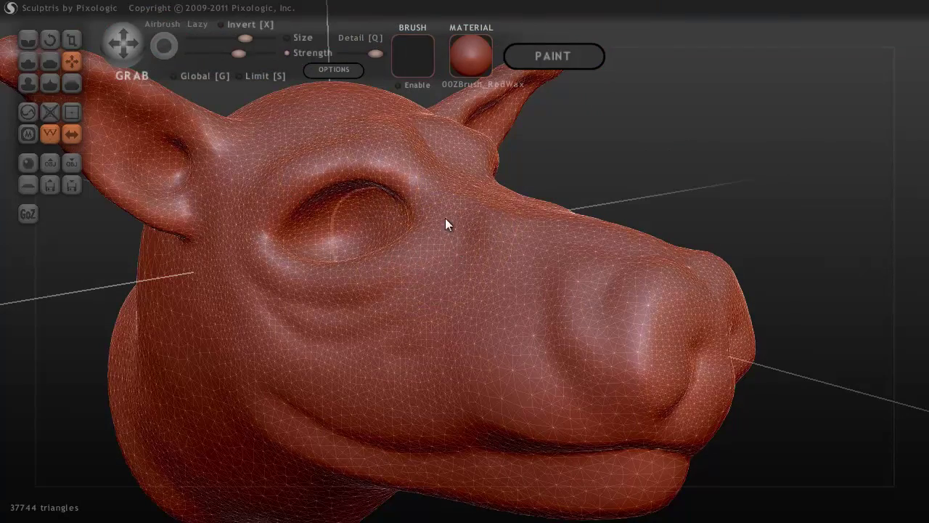
Step: Lower the brush detail and carve the mouth line across the front of the snout below the nose with Crease
{"action": "mouse_move", "coordinate": [473, 328]}
{"action": "right_mouse_down"}
{"action": "mouse_move", "coordinate": [515, 332]}
{"action": "mouse_move", "coordinate": [500, 360]}
{"action": "mouse_move", "coordinate": [300, 311]}
{"action": "mouse_move", "coordinate": [363, 305]}
{"action": "mouse_move", "coordinate": [345, 291]}
{"action": "right_mouse_up"}
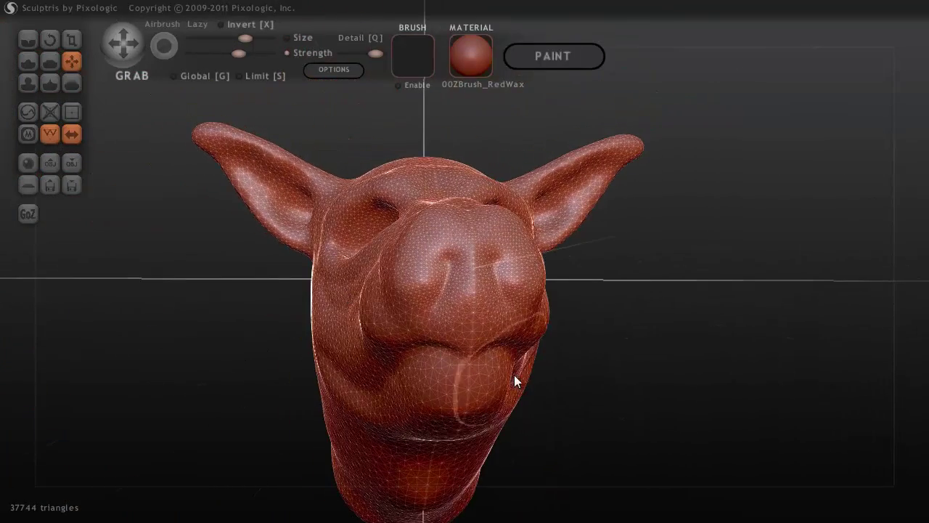
{"action": "right_click_drag", "start_coordinate": [515, 379], "coordinate": [255, 300]}
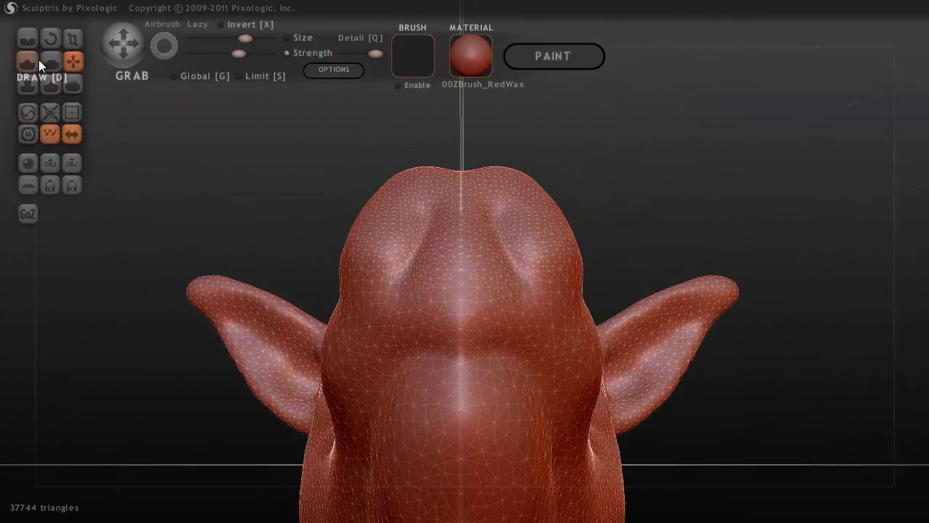
{"action": "left_click", "coordinate": [27, 39]}
{"action": "left_click_drag", "start_coordinate": [482, 346], "coordinate": [469, 345]}
{"action": "key", "text": "ctrl+z"}
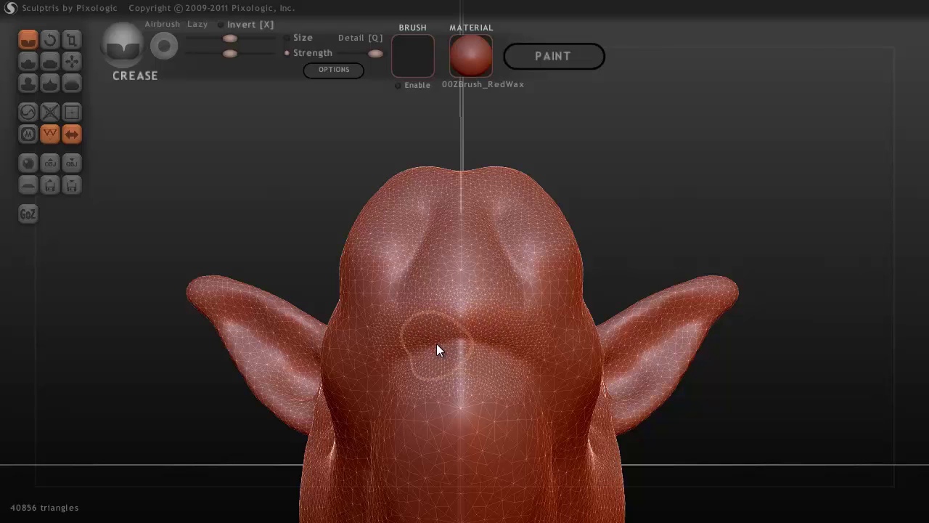
{"action": "left_click", "coordinate": [357, 55]}
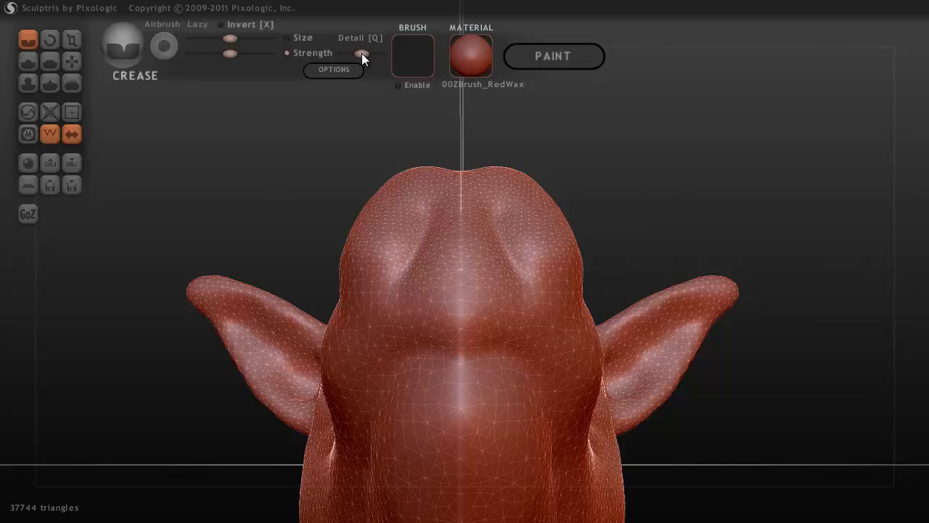
{"action": "mouse_move", "coordinate": [459, 341]}
{"action": "left_mouse_down"}
{"action": "mouse_move", "coordinate": [423, 355]}
{"action": "mouse_move", "coordinate": [457, 342]}
{"action": "mouse_move", "coordinate": [502, 348]}
{"action": "left_mouse_up"}
{"action": "mouse_move", "coordinate": [510, 350]}
{"action": "middle_mouse_down"}
{"action": "mouse_move", "coordinate": [579, 354]}
{"action": "mouse_move", "coordinate": [588, 376]}
{"action": "middle_mouse_up"}
Step: Deepen the mouth line along the side of the snout from the cheek to the front with Crease
{"action": "mouse_move", "coordinate": [108, 490]}
{"action": "right_mouse_down"}
{"action": "mouse_move", "coordinate": [137, 501]}
{"action": "mouse_move", "coordinate": [122, 497]}
{"action": "right_mouse_up"}
{"action": "mouse_move", "coordinate": [67, 482]}
{"action": "left_mouse_down"}
{"action": "mouse_move", "coordinate": [87, 491]}
{"action": "mouse_move", "coordinate": [162, 483]}
{"action": "mouse_move", "coordinate": [328, 411]}
{"action": "mouse_move", "coordinate": [448, 379]}
{"action": "left_mouse_up"}
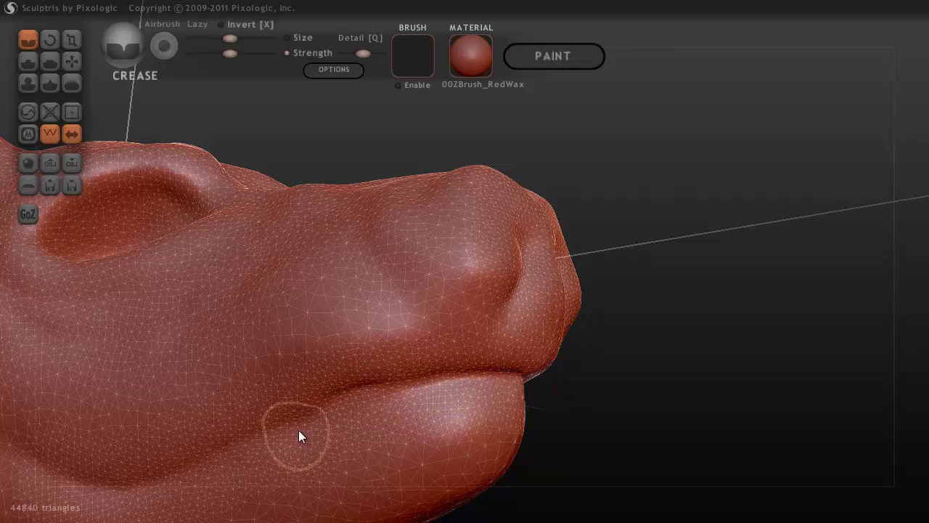
{"action": "right_click_drag", "start_coordinate": [298, 430], "coordinate": [406, 358]}
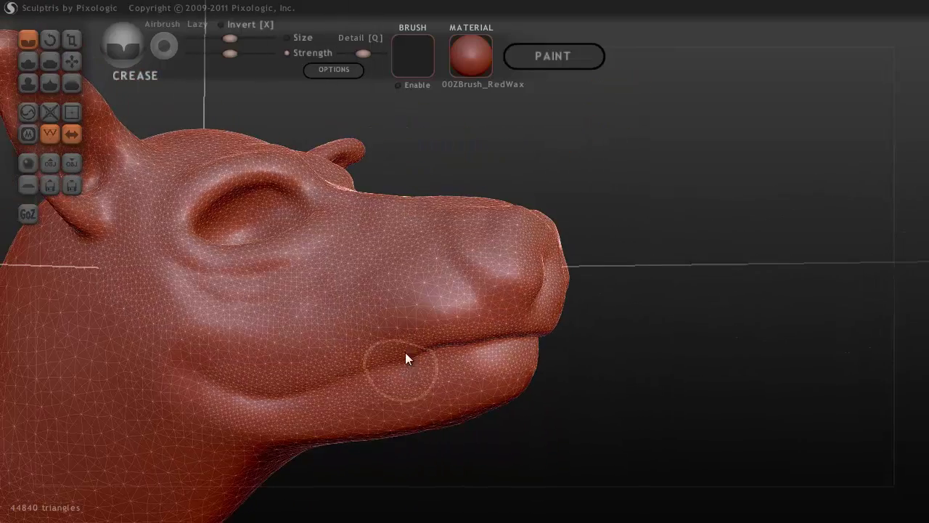
{"action": "mouse_move", "coordinate": [342, 378]}
{"action": "right_mouse_down"}
{"action": "mouse_move", "coordinate": [315, 410]}
{"action": "mouse_move", "coordinate": [304, 403]}
{"action": "right_mouse_up"}
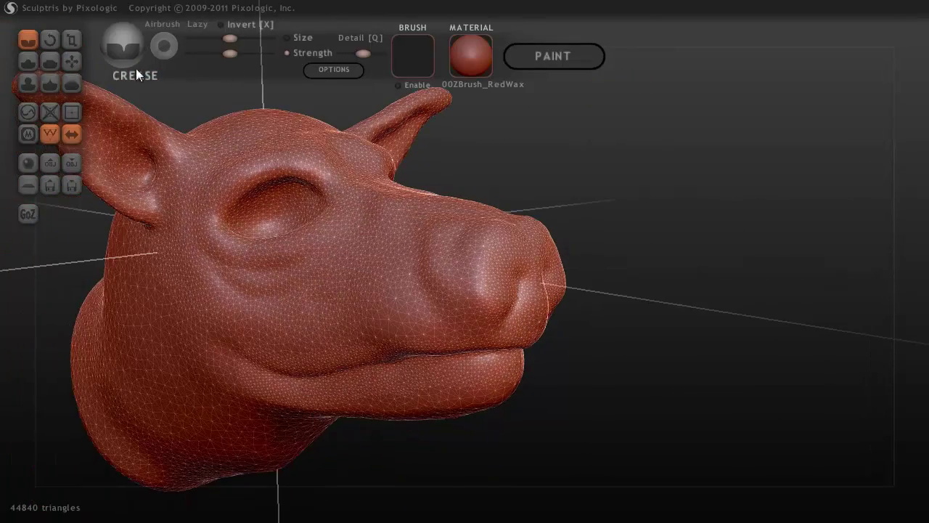
Step: Adjust the shape of the lips near the front of the snout with the Grab brush
{"action": "left_click", "coordinate": [71, 61]}
{"action": "mouse_move", "coordinate": [342, 358]}
{"action": "left_mouse_down"}
{"action": "mouse_move", "coordinate": [315, 359]}
{"action": "mouse_move", "coordinate": [386, 365]}
{"action": "mouse_move", "coordinate": [377, 348]}
{"action": "left_mouse_up"}
{"action": "mouse_move", "coordinate": [377, 348]}
{"action": "right_mouse_down"}
{"action": "mouse_move", "coordinate": [377, 331]}
{"action": "mouse_move", "coordinate": [450, 338]}
{"action": "right_mouse_up"}
{"action": "mouse_move", "coordinate": [450, 338]}
{"action": "left_mouse_down"}
{"action": "mouse_move", "coordinate": [462, 303]}
{"action": "mouse_move", "coordinate": [477, 359]}
{"action": "mouse_move", "coordinate": [477, 310]}
{"action": "mouse_move", "coordinate": [483, 347]}
{"action": "left_mouse_up"}
{"action": "right_click_drag", "start_coordinate": [481, 346], "coordinate": [513, 358]}
Step: Sharpen the crease between the lips at the front of the mouth with the Crease brush
{"action": "left_click", "coordinate": [28, 39]}
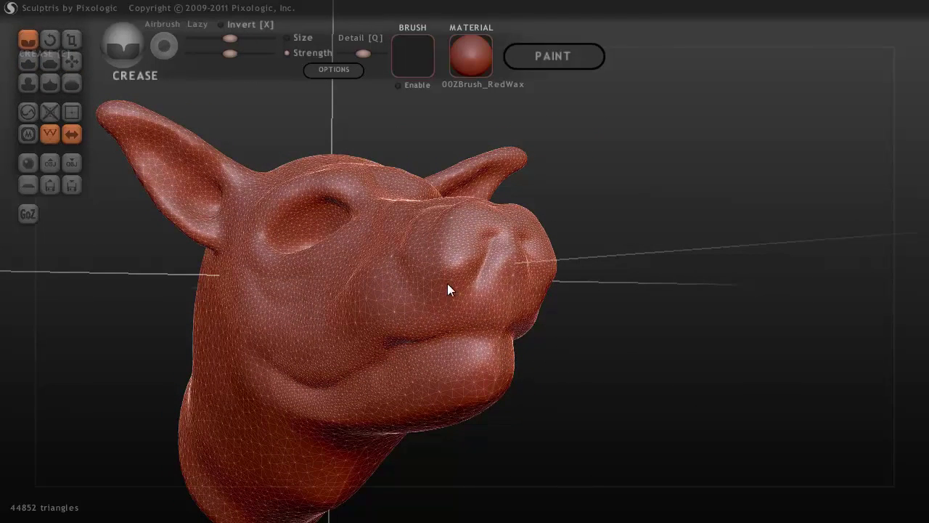
{"action": "left_click_drag", "start_coordinate": [514, 339], "coordinate": [477, 329]}
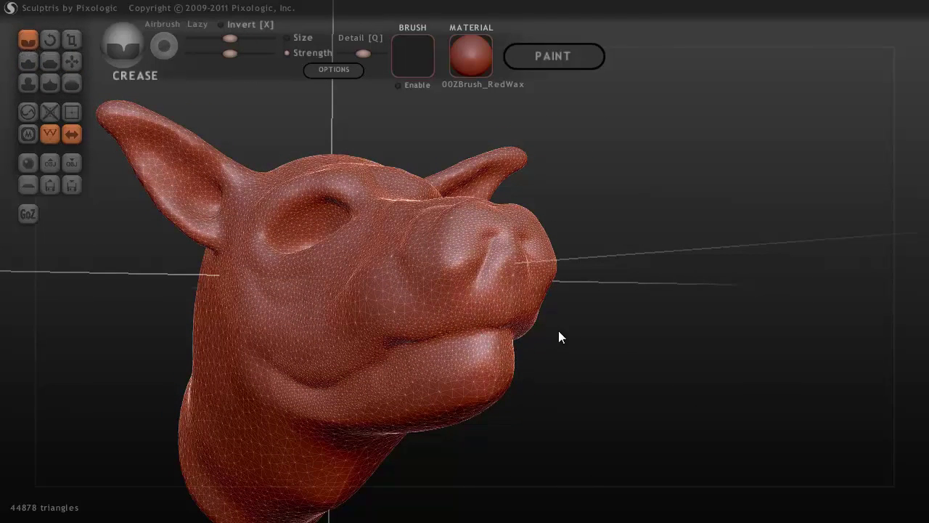
{"action": "left_click_drag", "start_coordinate": [558, 330], "coordinate": [440, 339]}
{"action": "mouse_move", "coordinate": [440, 338]}
{"action": "right_mouse_down"}
{"action": "mouse_move", "coordinate": [362, 329]}
{"action": "mouse_move", "coordinate": [520, 360]}
{"action": "right_mouse_up"}
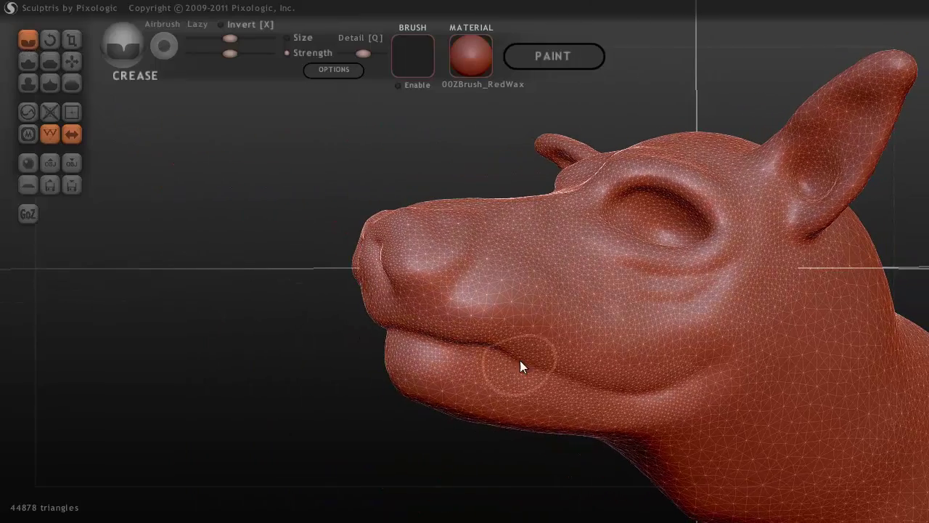
Step: Deepen the mouth line on the opposite side of the head with Crease and extend its corner up into the cheek
{"action": "mouse_move", "coordinate": [509, 359]}
{"action": "left_mouse_down"}
{"action": "mouse_move", "coordinate": [611, 388]}
{"action": "mouse_move", "coordinate": [663, 383]}
{"action": "mouse_move", "coordinate": [692, 355]}
{"action": "mouse_move", "coordinate": [688, 368]}
{"action": "left_mouse_up"}
{"action": "right_click_drag", "start_coordinate": [688, 369], "coordinate": [613, 356]}
{"action": "mouse_move", "coordinate": [635, 392]}
{"action": "left_mouse_down"}
{"action": "mouse_move", "coordinate": [697, 376]}
{"action": "mouse_move", "coordinate": [650, 398]}
{"action": "mouse_move", "coordinate": [716, 386]}
{"action": "left_mouse_up"}
{"action": "mouse_move", "coordinate": [716, 385]}
{"action": "right_mouse_down"}
{"action": "mouse_move", "coordinate": [743, 392]}
{"action": "mouse_move", "coordinate": [731, 378]}
{"action": "right_mouse_up"}
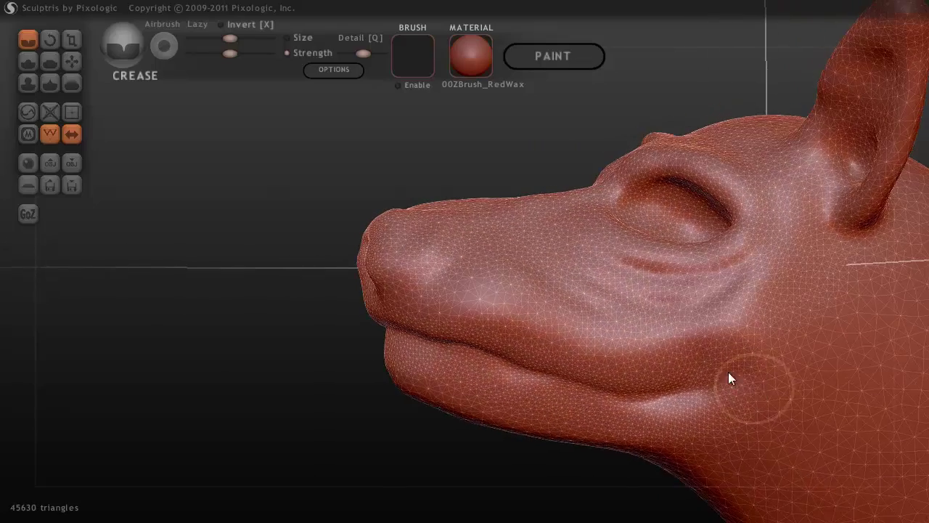
{"action": "mouse_move", "coordinate": [700, 350]}
{"action": "left_mouse_down"}
{"action": "mouse_move", "coordinate": [728, 385]}
{"action": "mouse_move", "coordinate": [716, 338]}
{"action": "mouse_move", "coordinate": [705, 367]}
{"action": "left_mouse_up"}
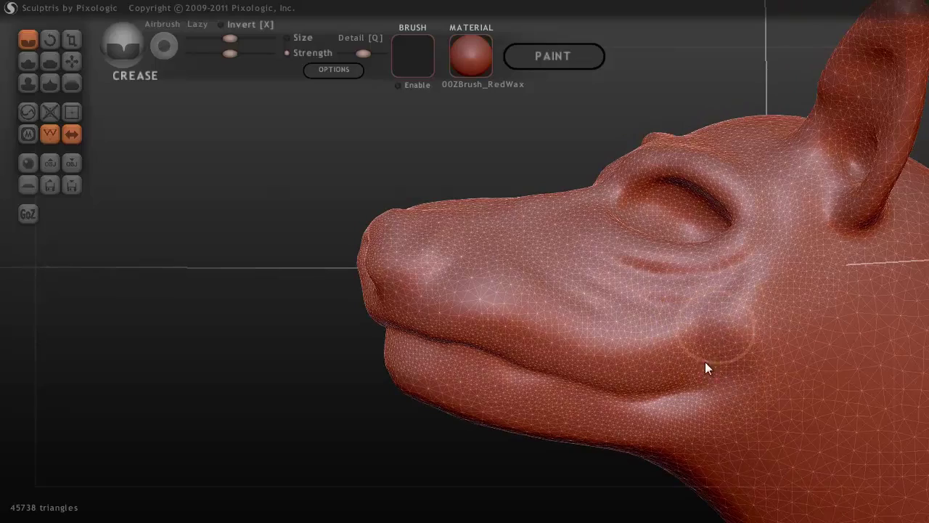
{"action": "mouse_move", "coordinate": [705, 368]}
{"action": "right_mouse_down"}
{"action": "mouse_move", "coordinate": [730, 346]}
{"action": "mouse_move", "coordinate": [815, 370]}
{"action": "mouse_move", "coordinate": [762, 384]}
{"action": "mouse_move", "coordinate": [572, 399]}
{"action": "mouse_move", "coordinate": [746, 390]}
{"action": "mouse_move", "coordinate": [625, 400]}
{"action": "mouse_move", "coordinate": [549, 326]}
{"action": "mouse_move", "coordinate": [540, 345]}
{"action": "mouse_move", "coordinate": [640, 334]}
{"action": "mouse_move", "coordinate": [498, 311]}
{"action": "mouse_move", "coordinate": [678, 327]}
{"action": "mouse_move", "coordinate": [691, 341]}
{"action": "right_mouse_up"}
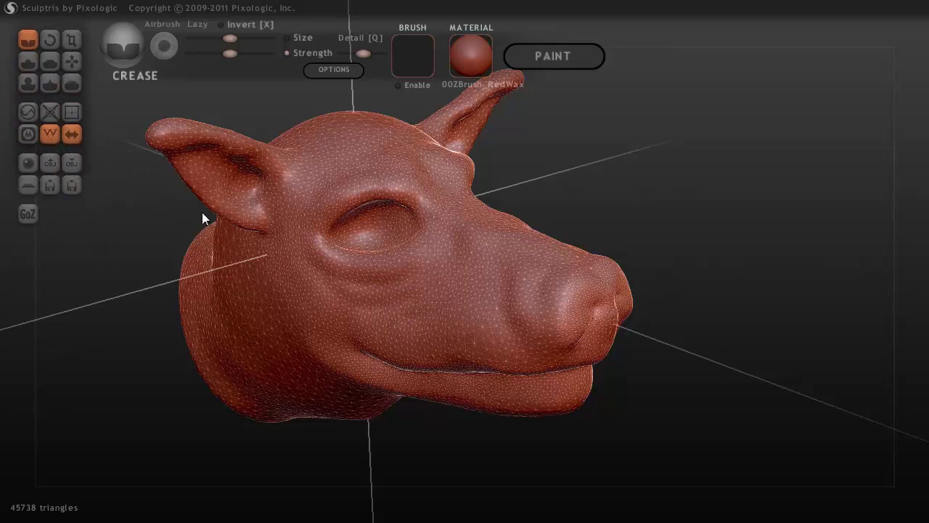
Step: Raise the brush detail, test it with a short Crease stroke on the forehead, and undo the stroke
{"action": "mouse_move", "coordinate": [744, 317]}
{"action": "left_mouse_down"}
{"action": "mouse_move", "coordinate": [712, 329]}
{"action": "mouse_move", "coordinate": [724, 346]}
{"action": "mouse_move", "coordinate": [736, 317]}
{"action": "left_mouse_up"}
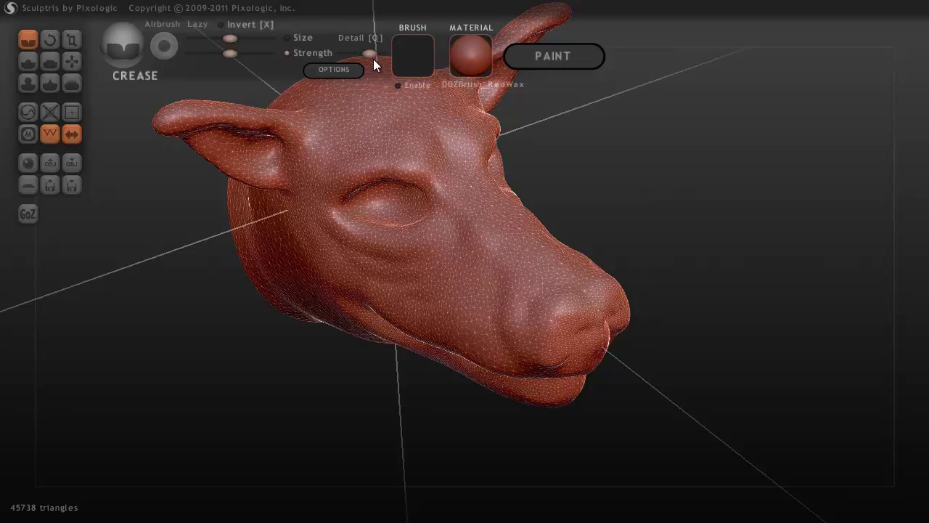
{"action": "left_click_drag", "start_coordinate": [363, 55], "coordinate": [376, 55]}
{"action": "mouse_move", "coordinate": [356, 121]}
{"action": "left_mouse_down"}
{"action": "mouse_move", "coordinate": [379, 127]}
{"action": "mouse_move", "coordinate": [371, 115]}
{"action": "left_mouse_up"}
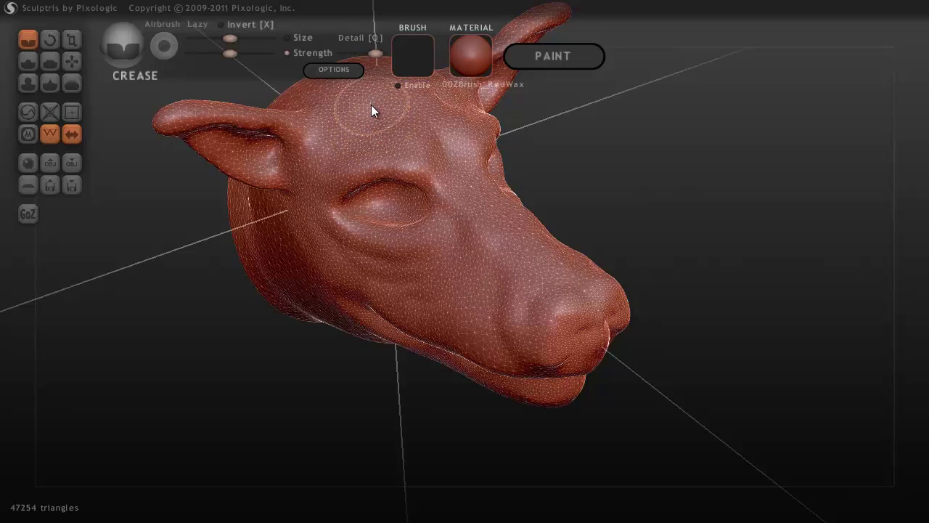
{"action": "key", "text": "ctrl+z"}
{"action": "key", "text": "ctrl+z"}
{"action": "mouse_move", "coordinate": [410, 145]}
{"action": "right_mouse_down"}
{"action": "mouse_move", "coordinate": [487, 224]}
{"action": "mouse_move", "coordinate": [484, 179]}
{"action": "mouse_move", "coordinate": [442, 172]}
{"action": "mouse_move", "coordinate": [458, 194]}
{"action": "mouse_move", "coordinate": [380, 180]}
{"action": "right_mouse_up"}
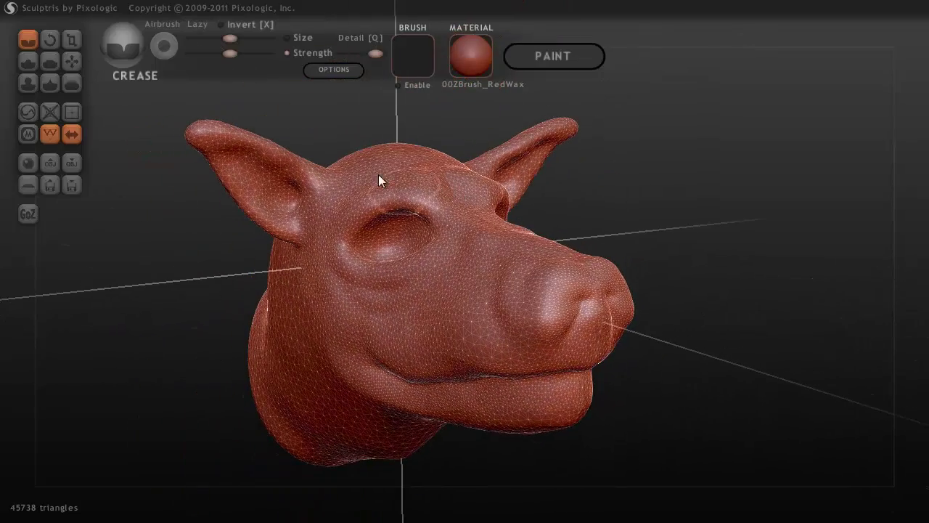
Step: Save the sculpture as a new version named dog_start_01.sc1 in the ABA_2013_saison_IV folder
{"action": "left_click", "coordinate": [71, 185]}
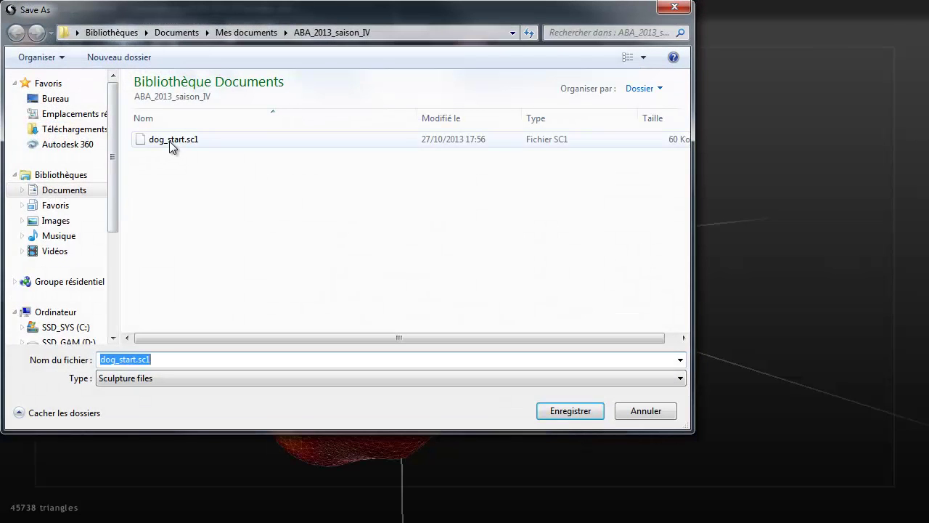
{"action": "left_click", "coordinate": [171, 143]}
{"action": "double_click", "coordinate": [138, 361]}
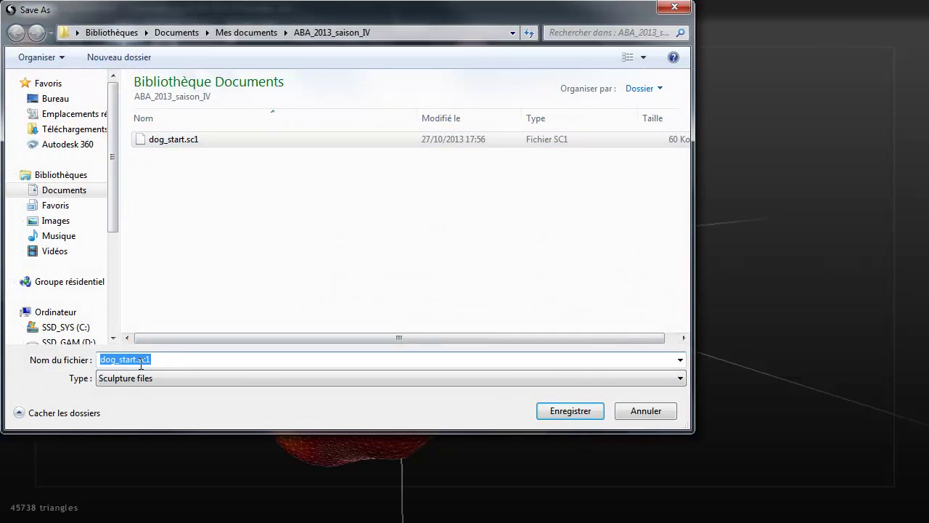
{"action": "left_click", "coordinate": [135, 361]}
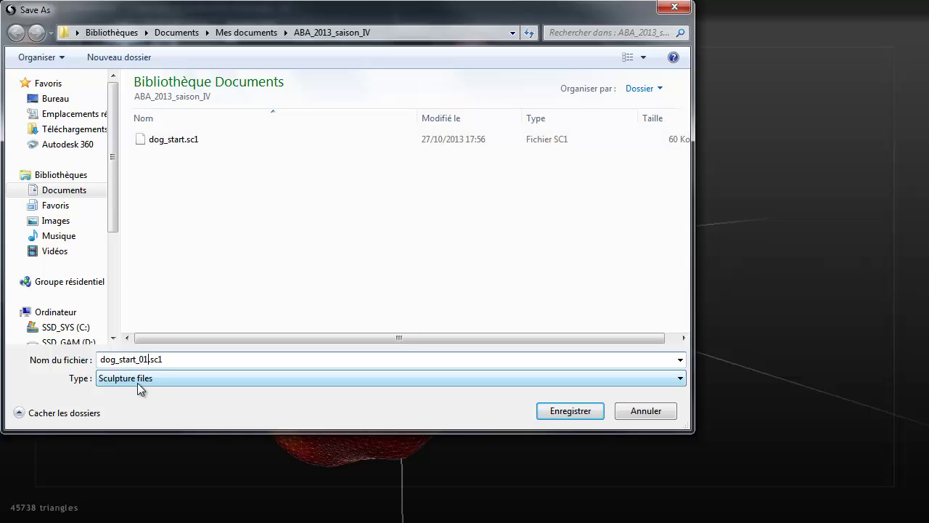
{"action": "key", "text": "Return"}
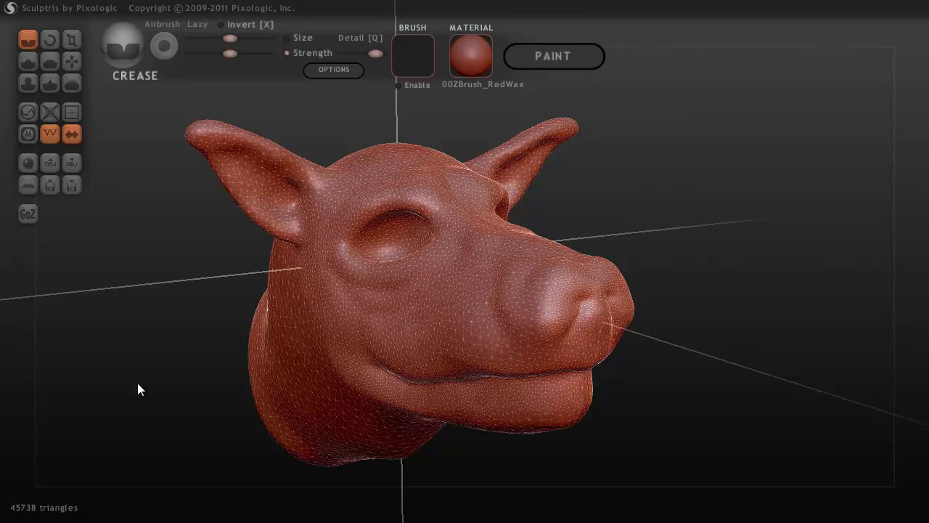